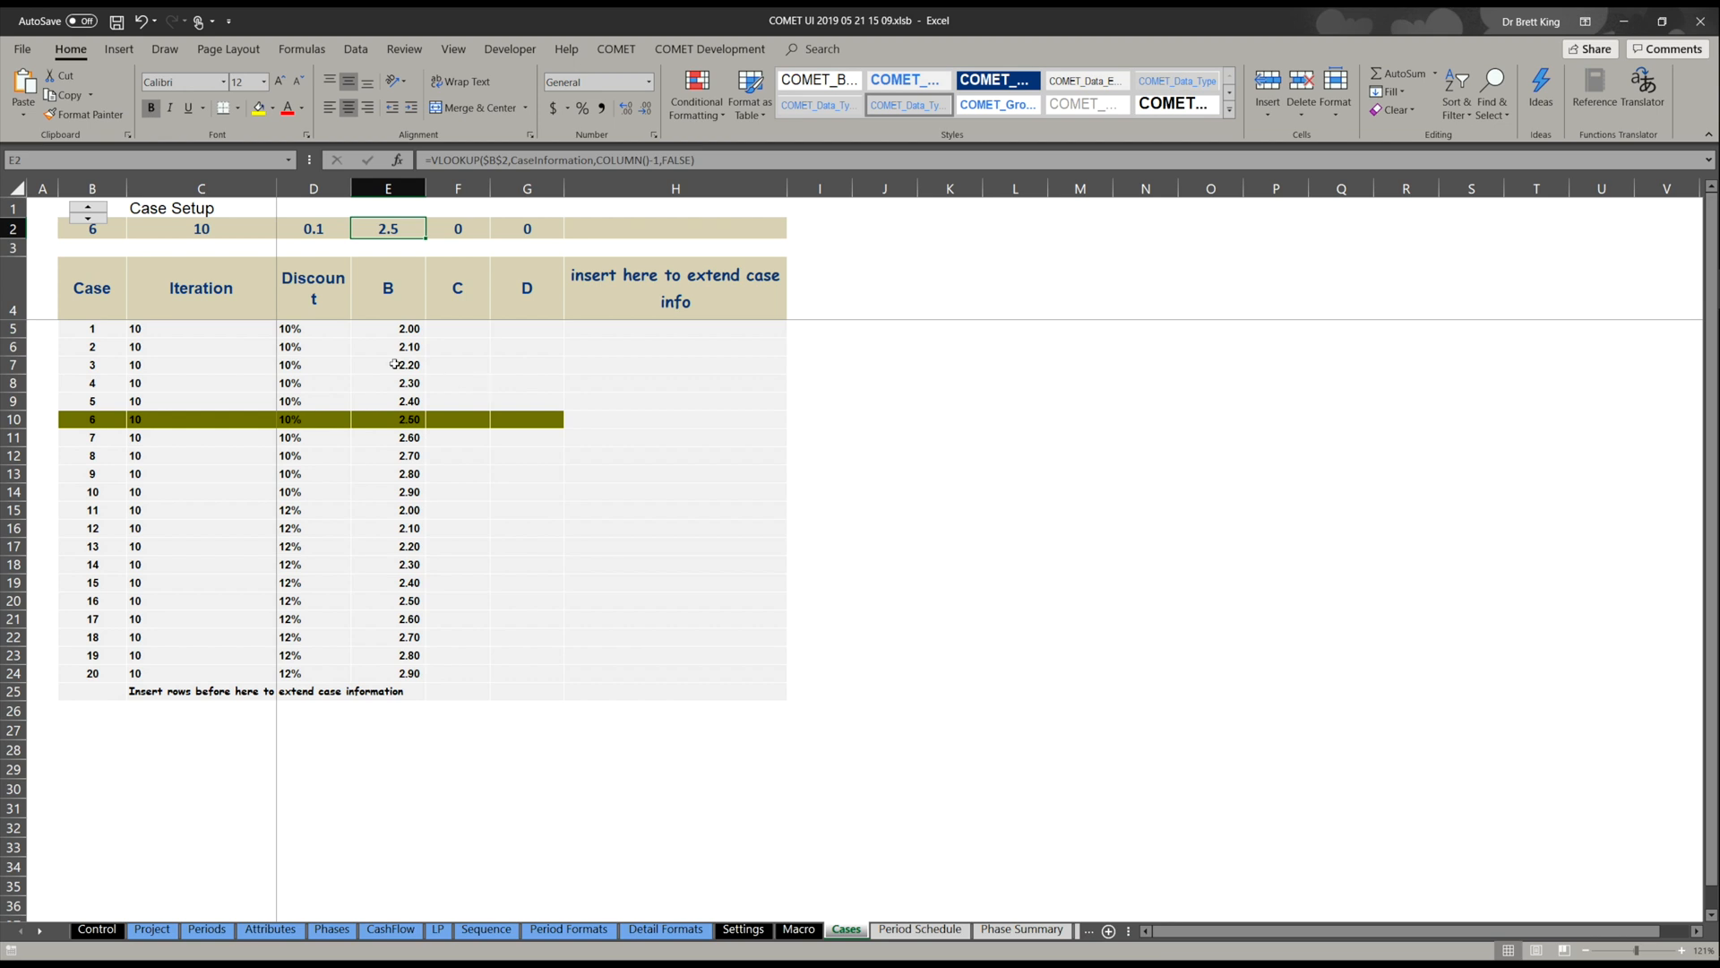
On the Macro sheet, set the run list of cases to First Case 1 and Last Case 20.
{"action": "left_click", "coordinate": [800, 930]}
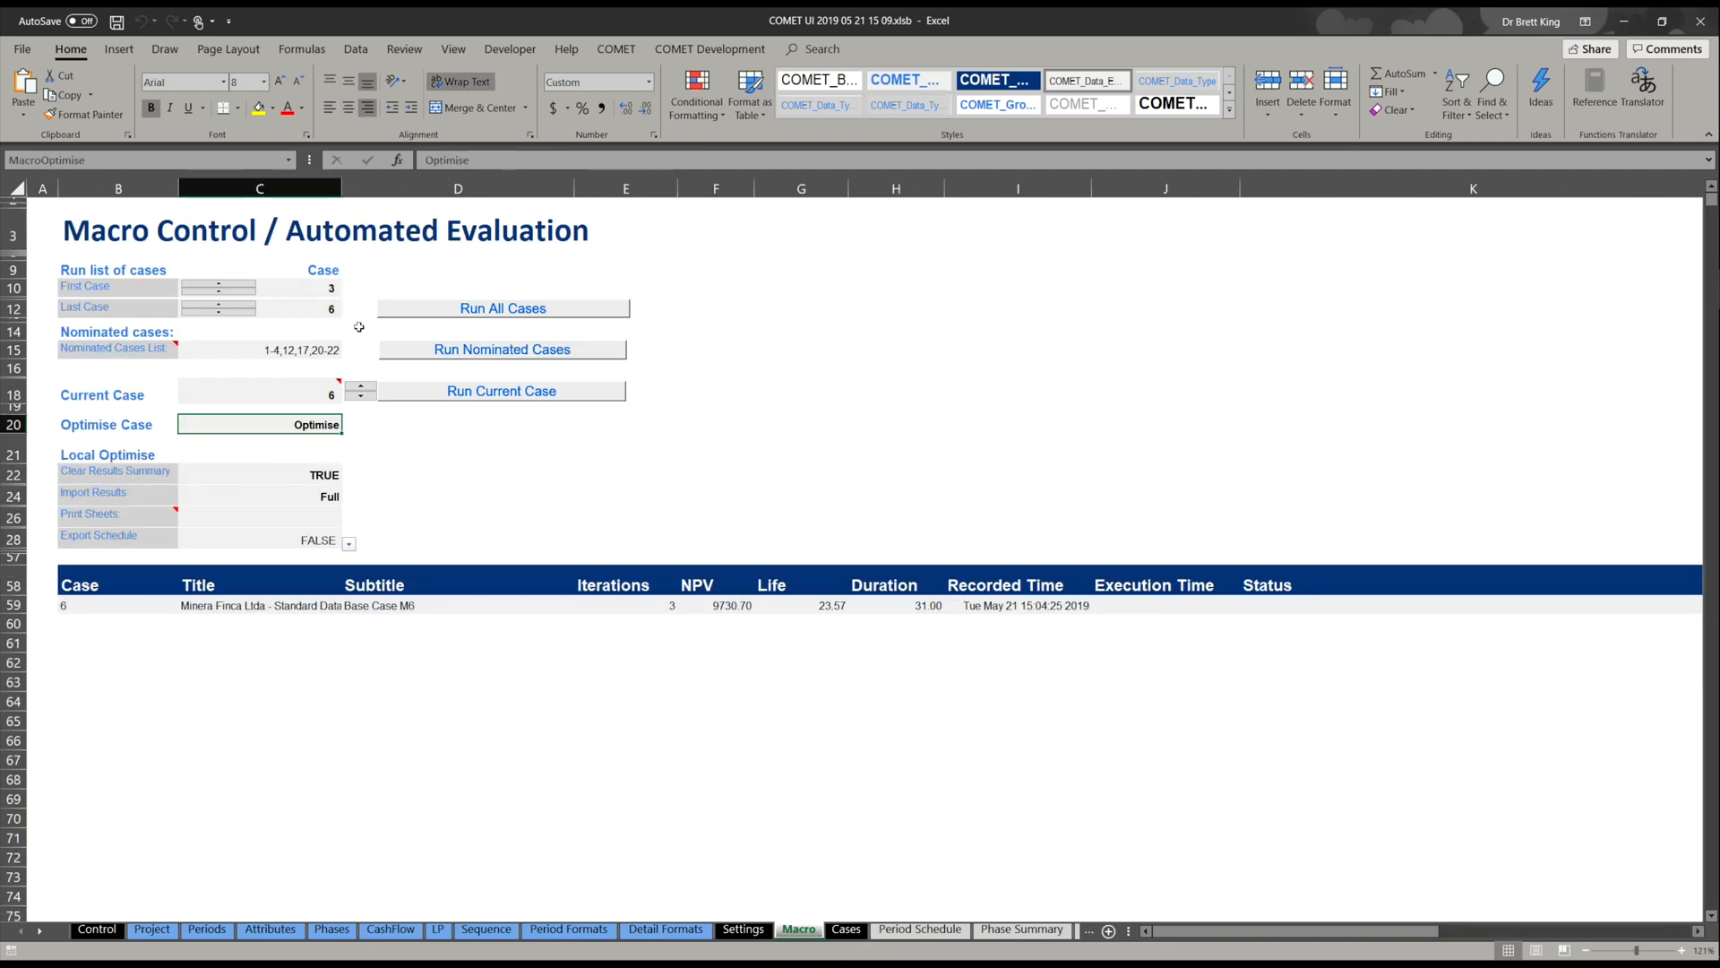
{"action": "left_click", "coordinate": [325, 286]}
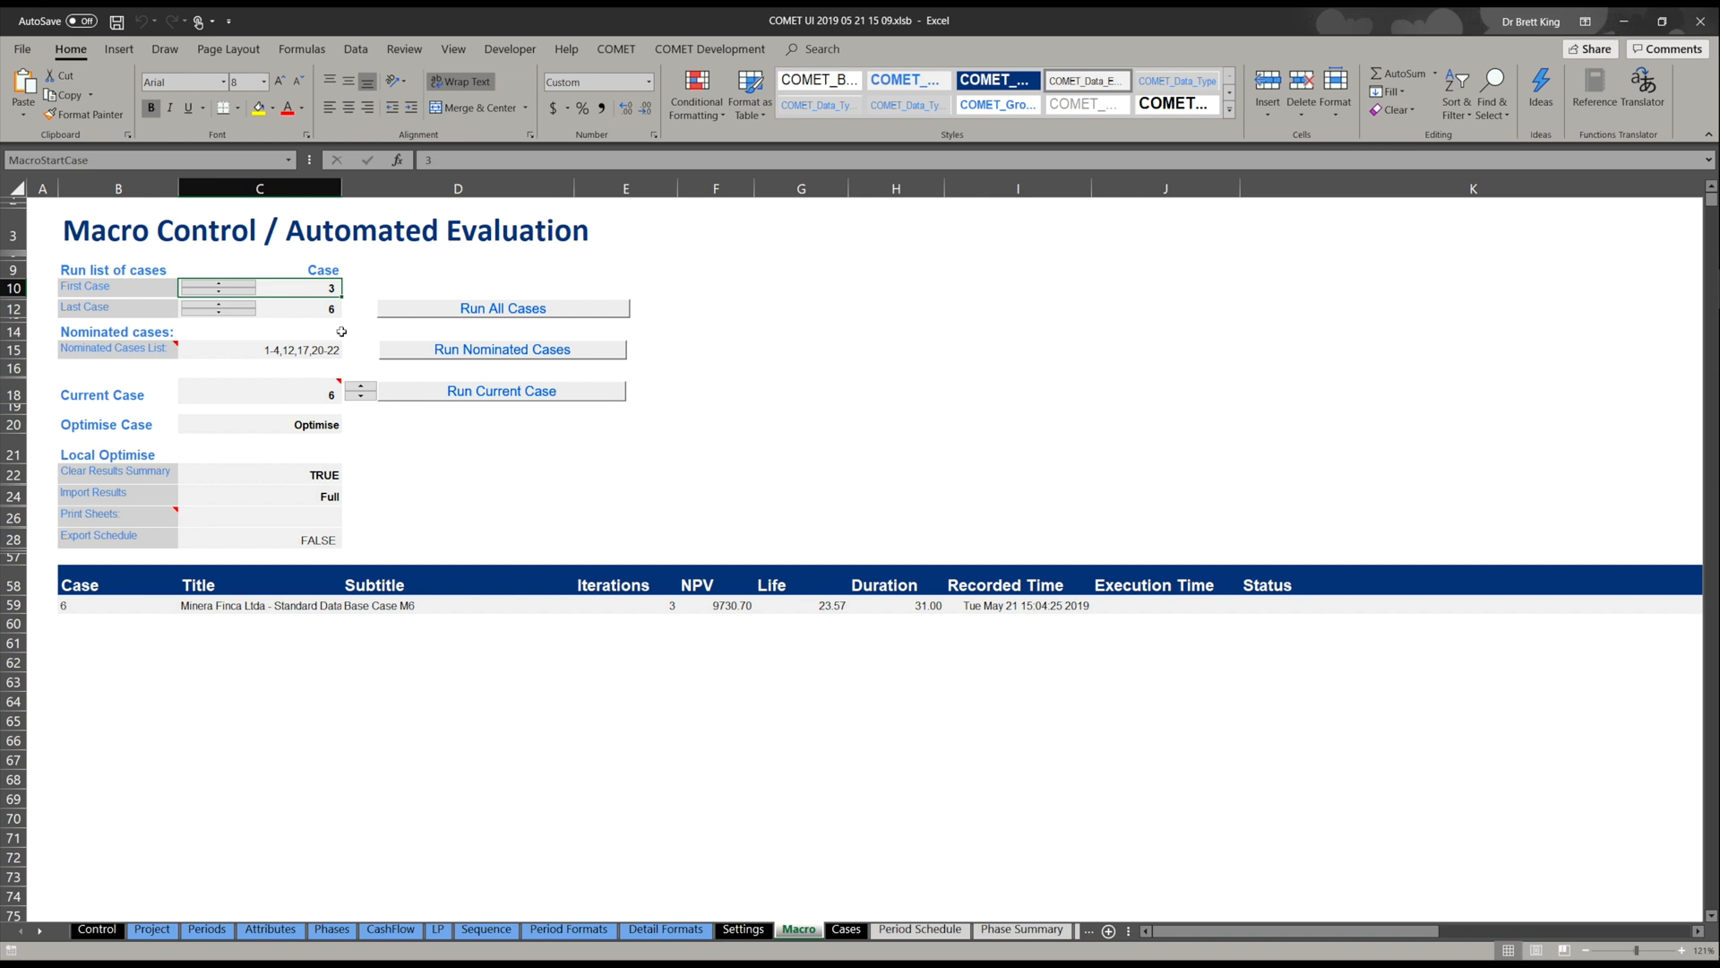
{"action": "type", "text": "1"}
{"action": "key", "text": "Return"}
{"action": "type", "text": "20"}
{"action": "key", "text": "Return"}
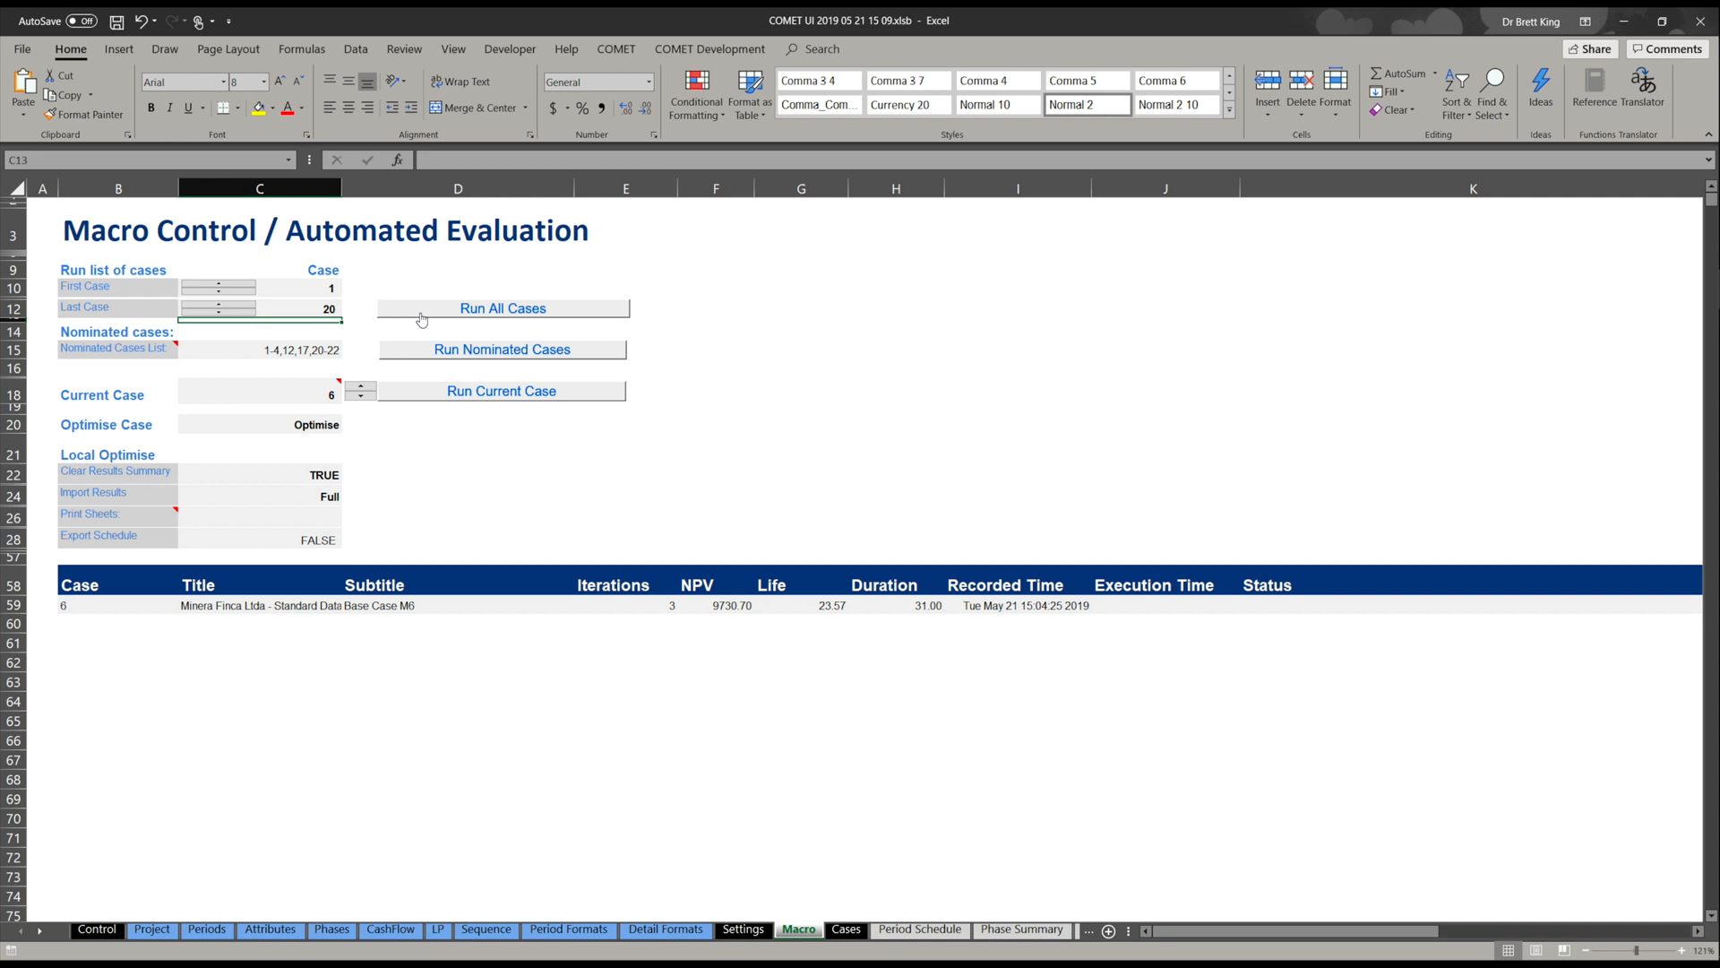
Set the Optimise Case option to Cloud Service.
{"action": "left_click", "coordinate": [316, 424]}
{"action": "left_click", "coordinate": [349, 426]}
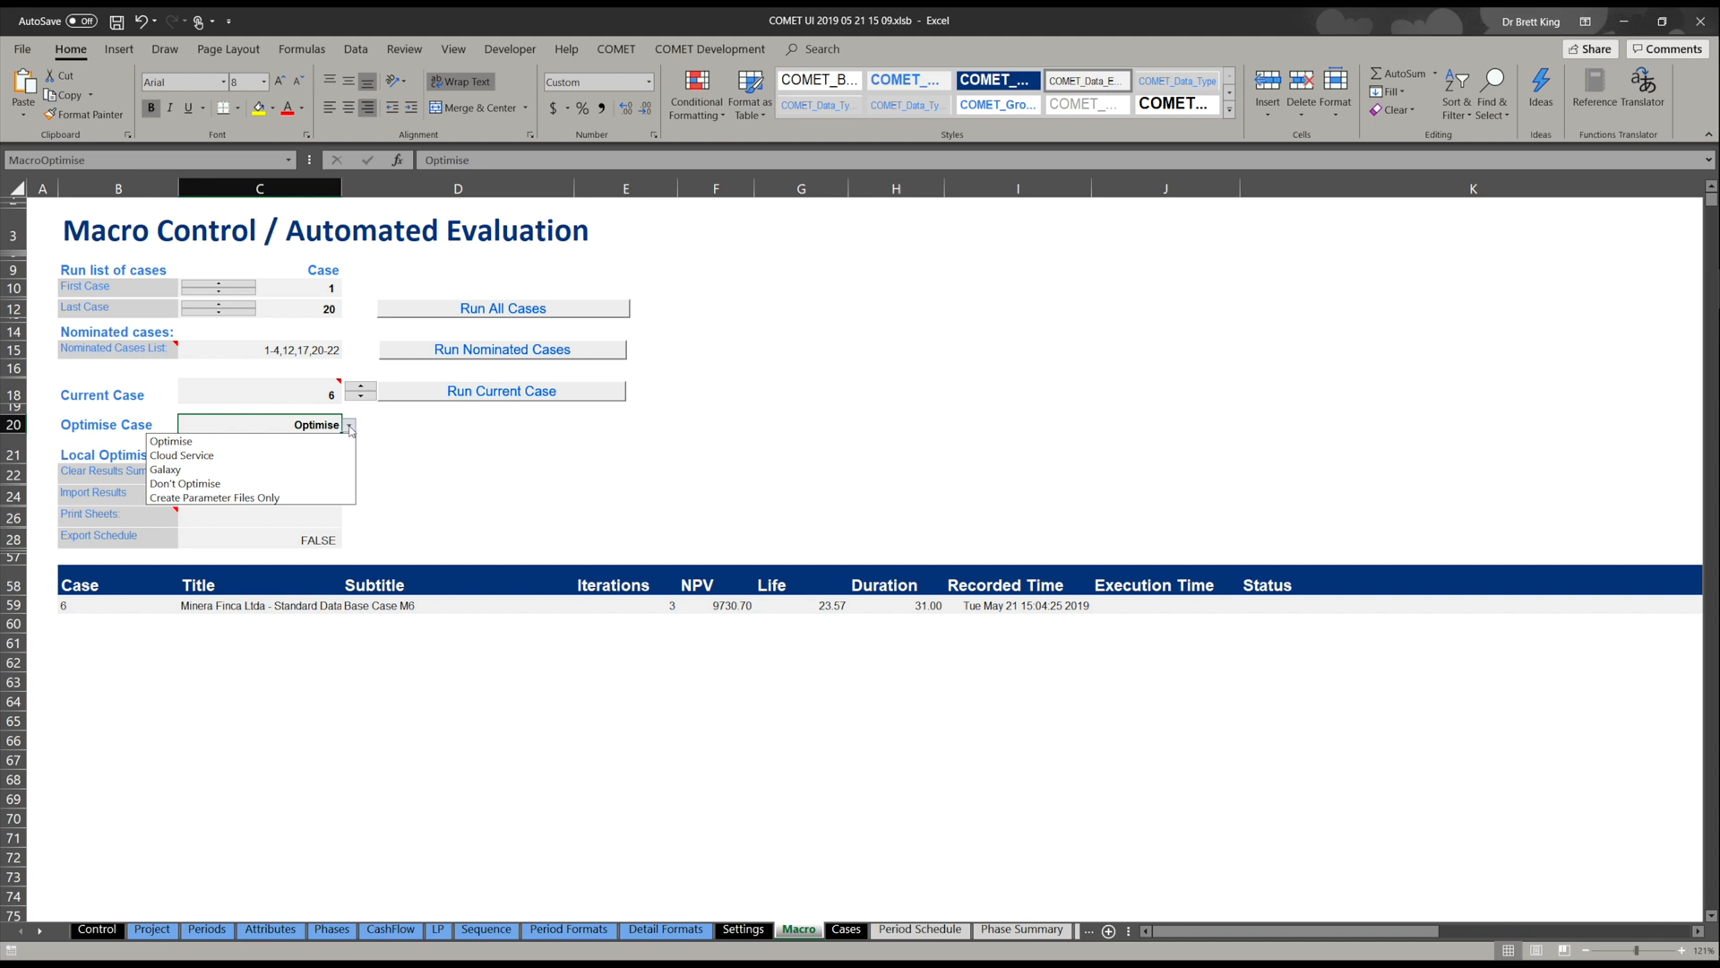
{"action": "left_click", "coordinate": [301, 456]}
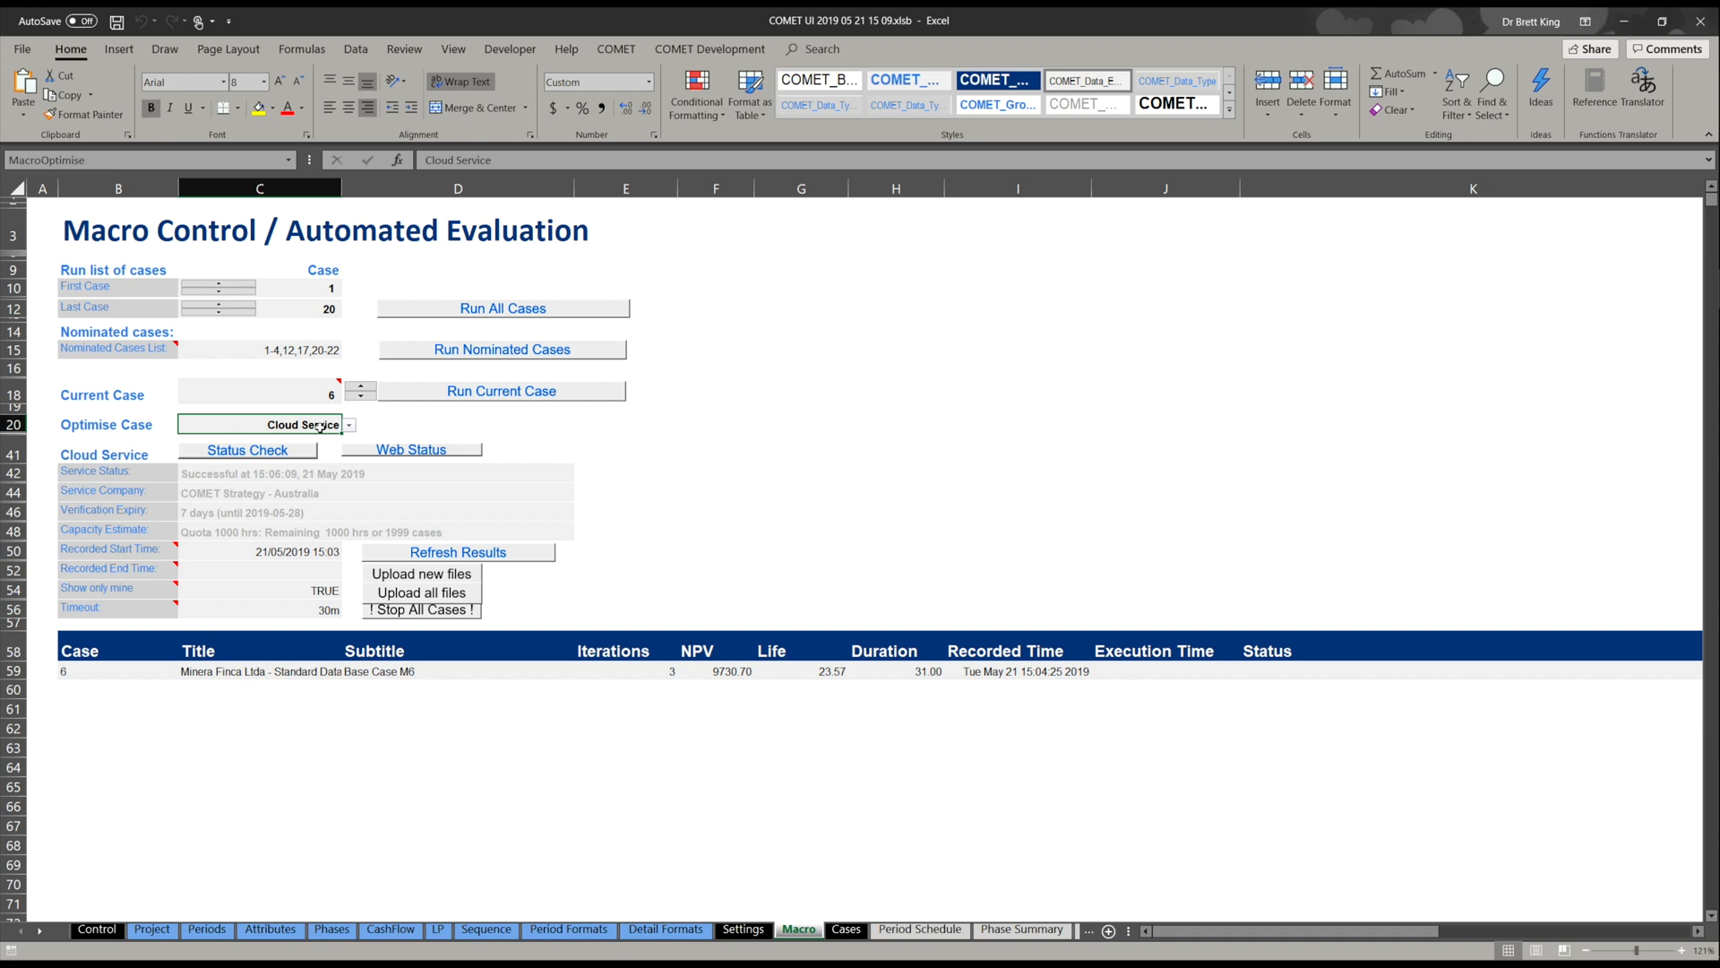
Run the cloud service status check and review the service company, verification expiry, capacity estimate and timeout.
{"action": "left_click", "coordinate": [259, 455]}
{"action": "left_click", "coordinate": [235, 495]}
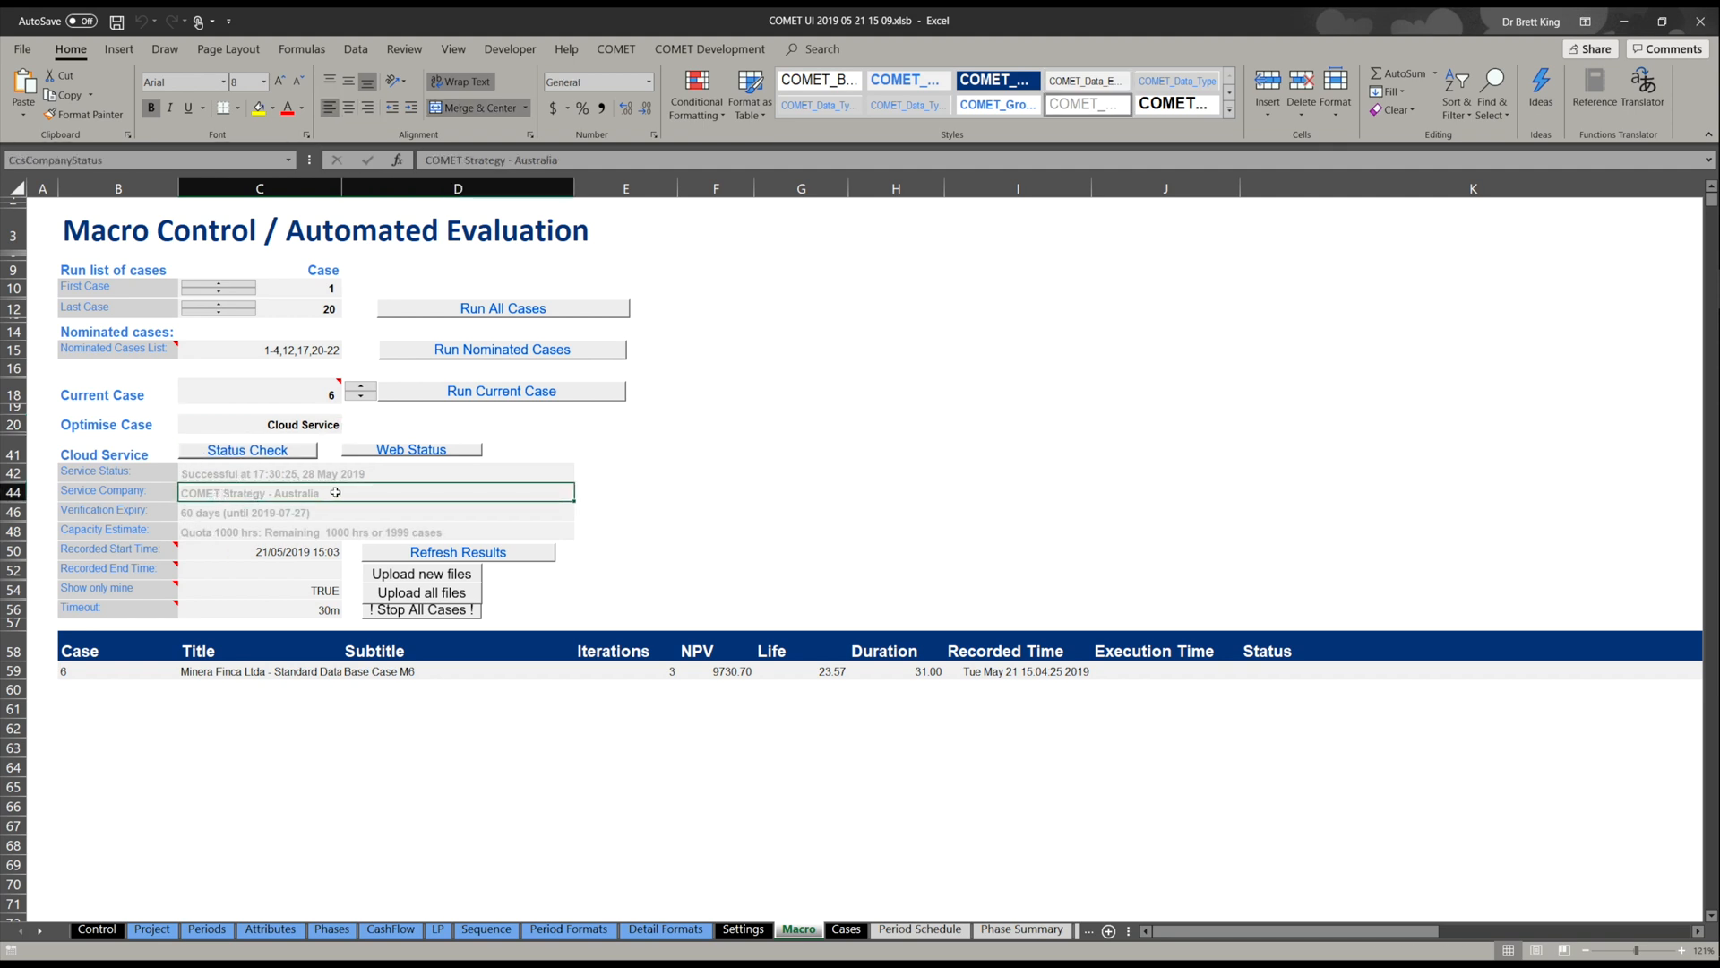
{"action": "left_click", "coordinate": [216, 513]}
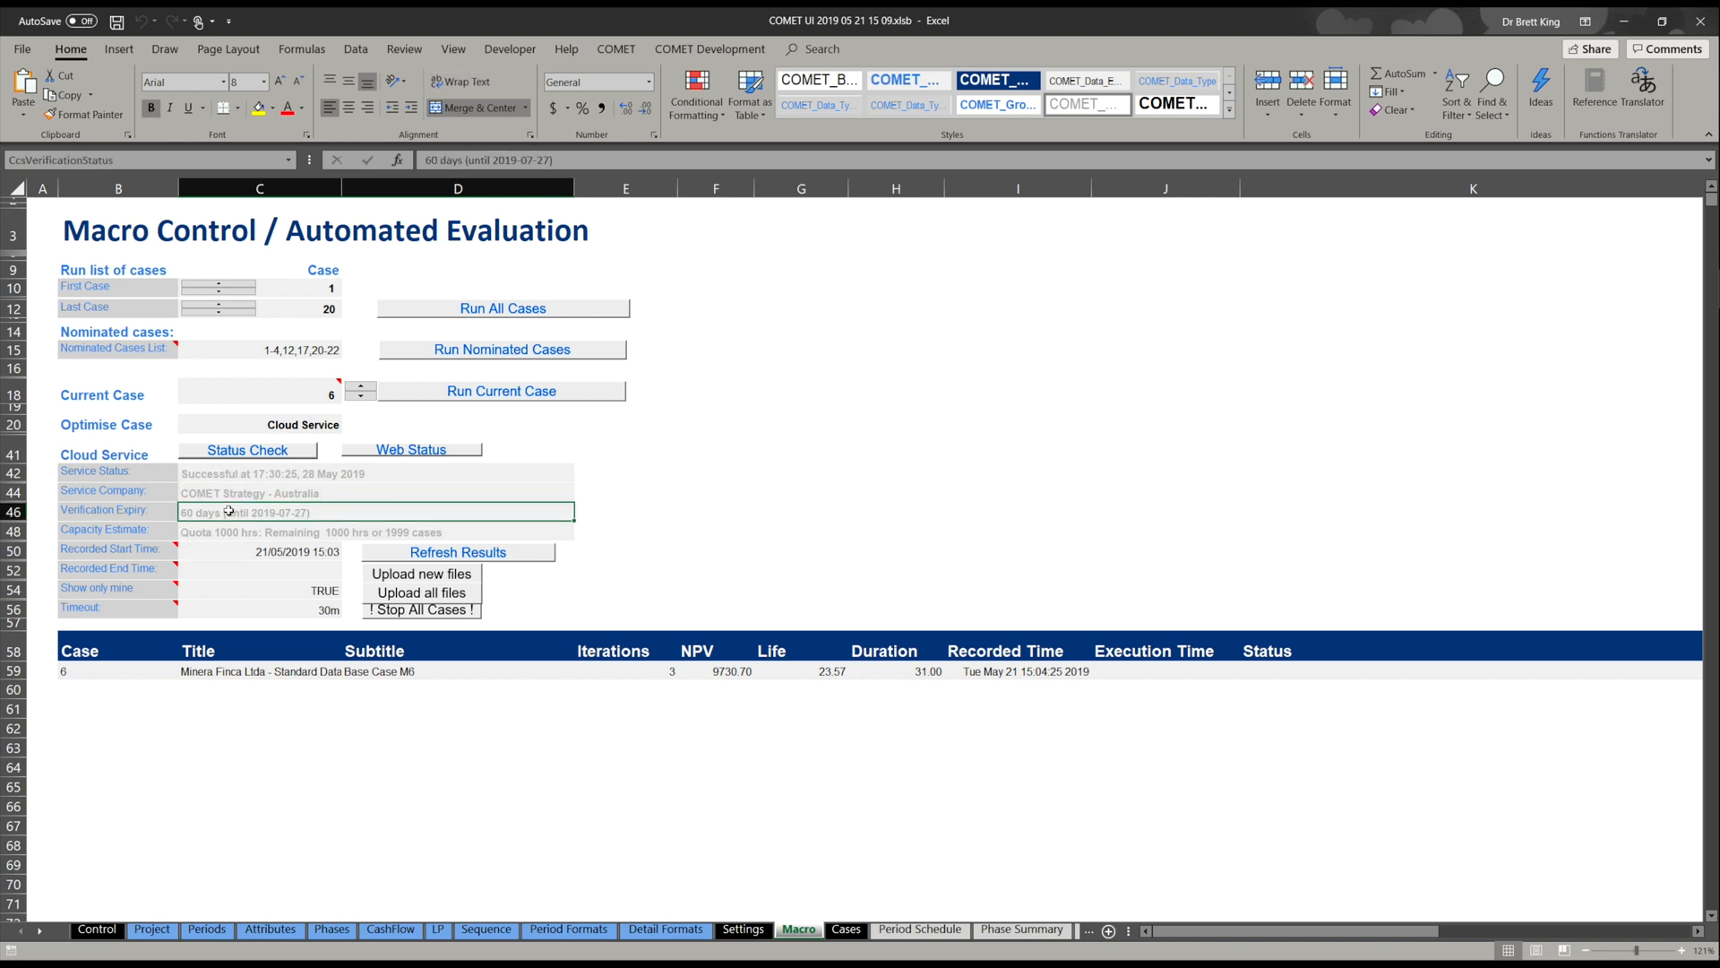
{"action": "left_click", "coordinate": [301, 534]}
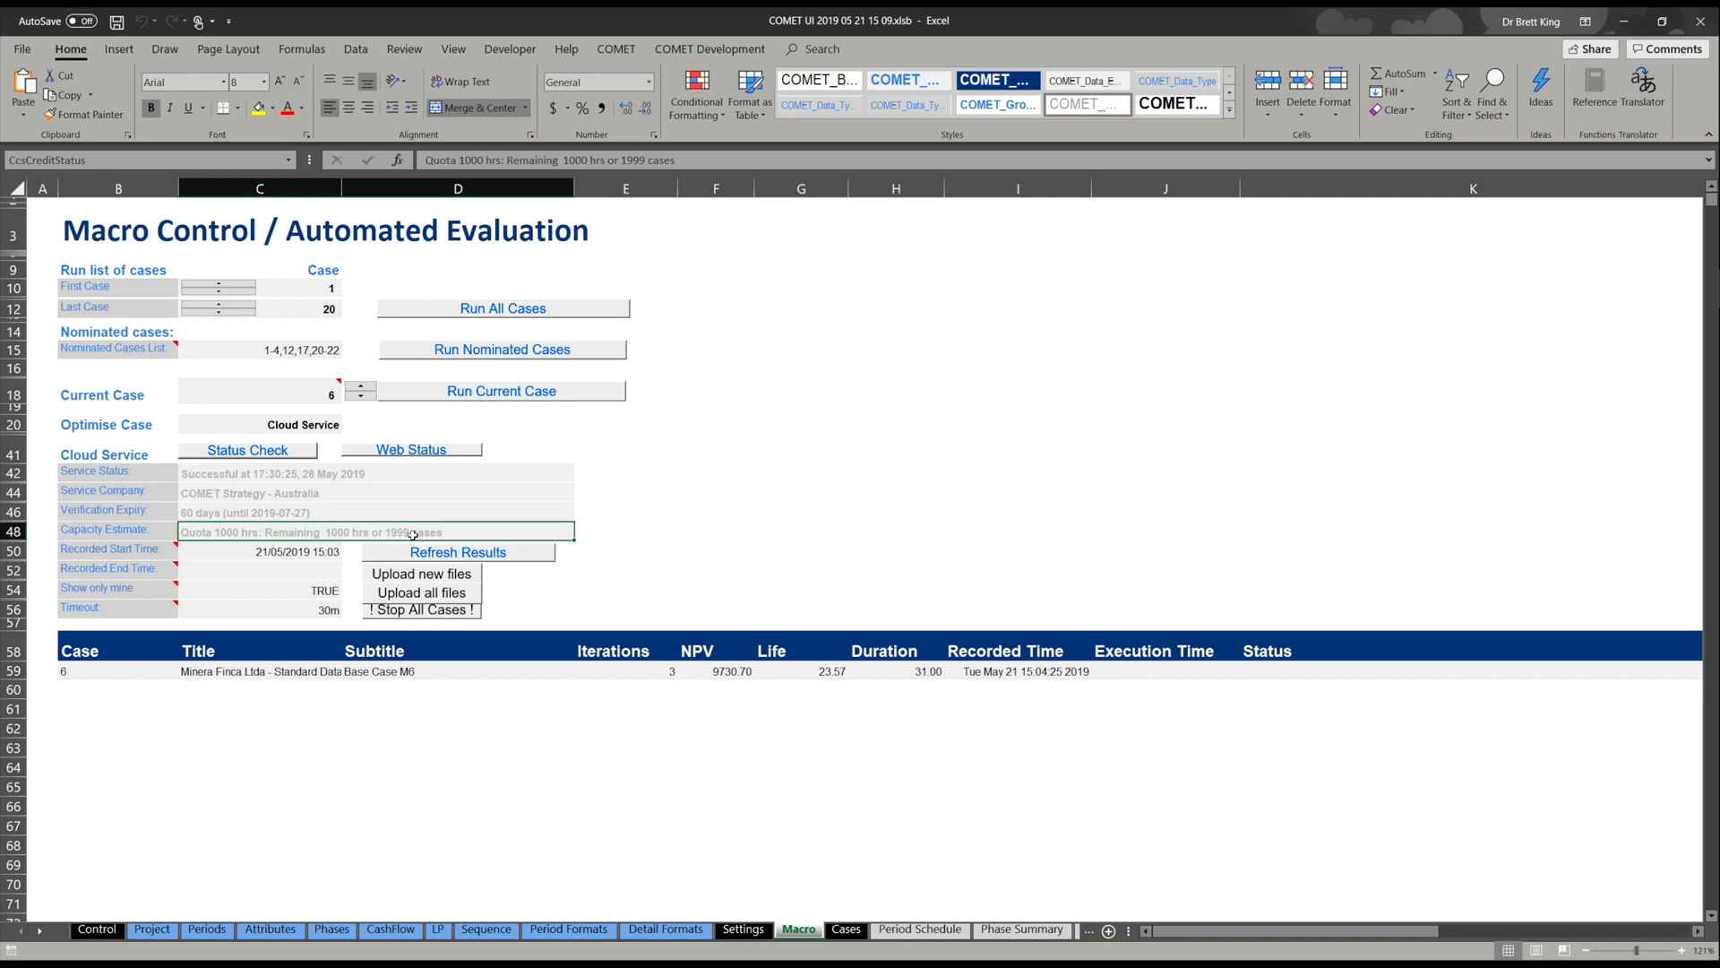
{"action": "left_click", "coordinate": [298, 610]}
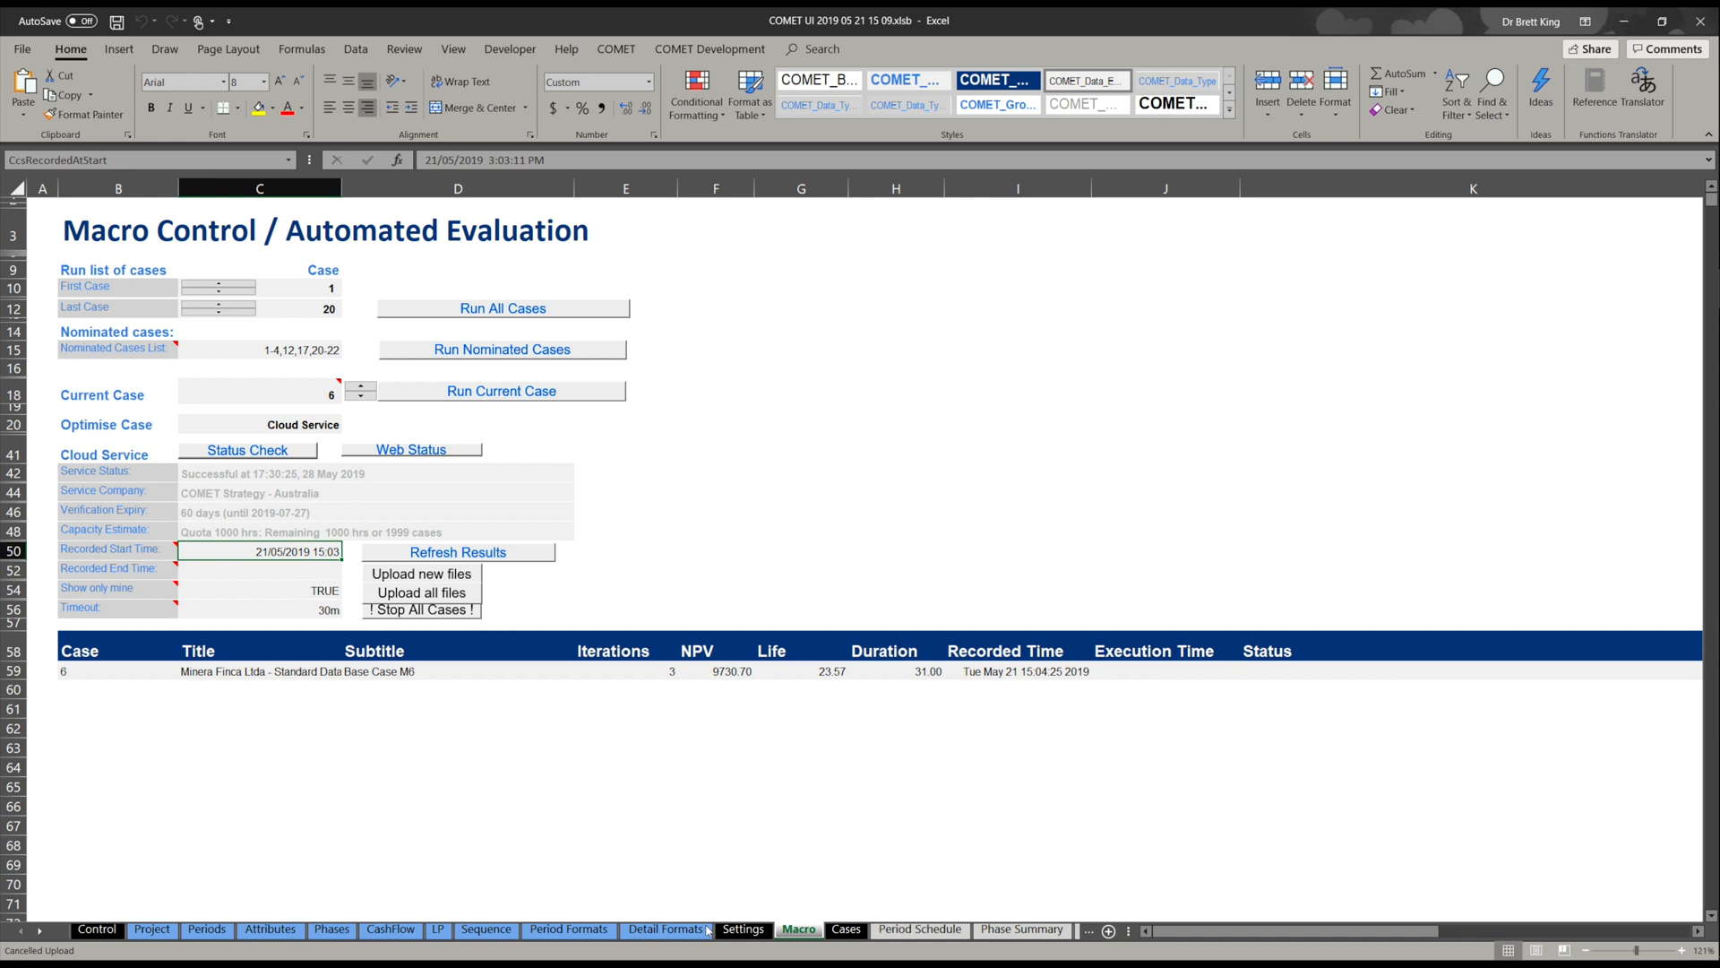
Examine the Base Phase Directory in Settings and the initialisation files of Seq1, Seq2 and Seq3 on the Phases sheet.
{"action": "left_click", "coordinate": [745, 930]}
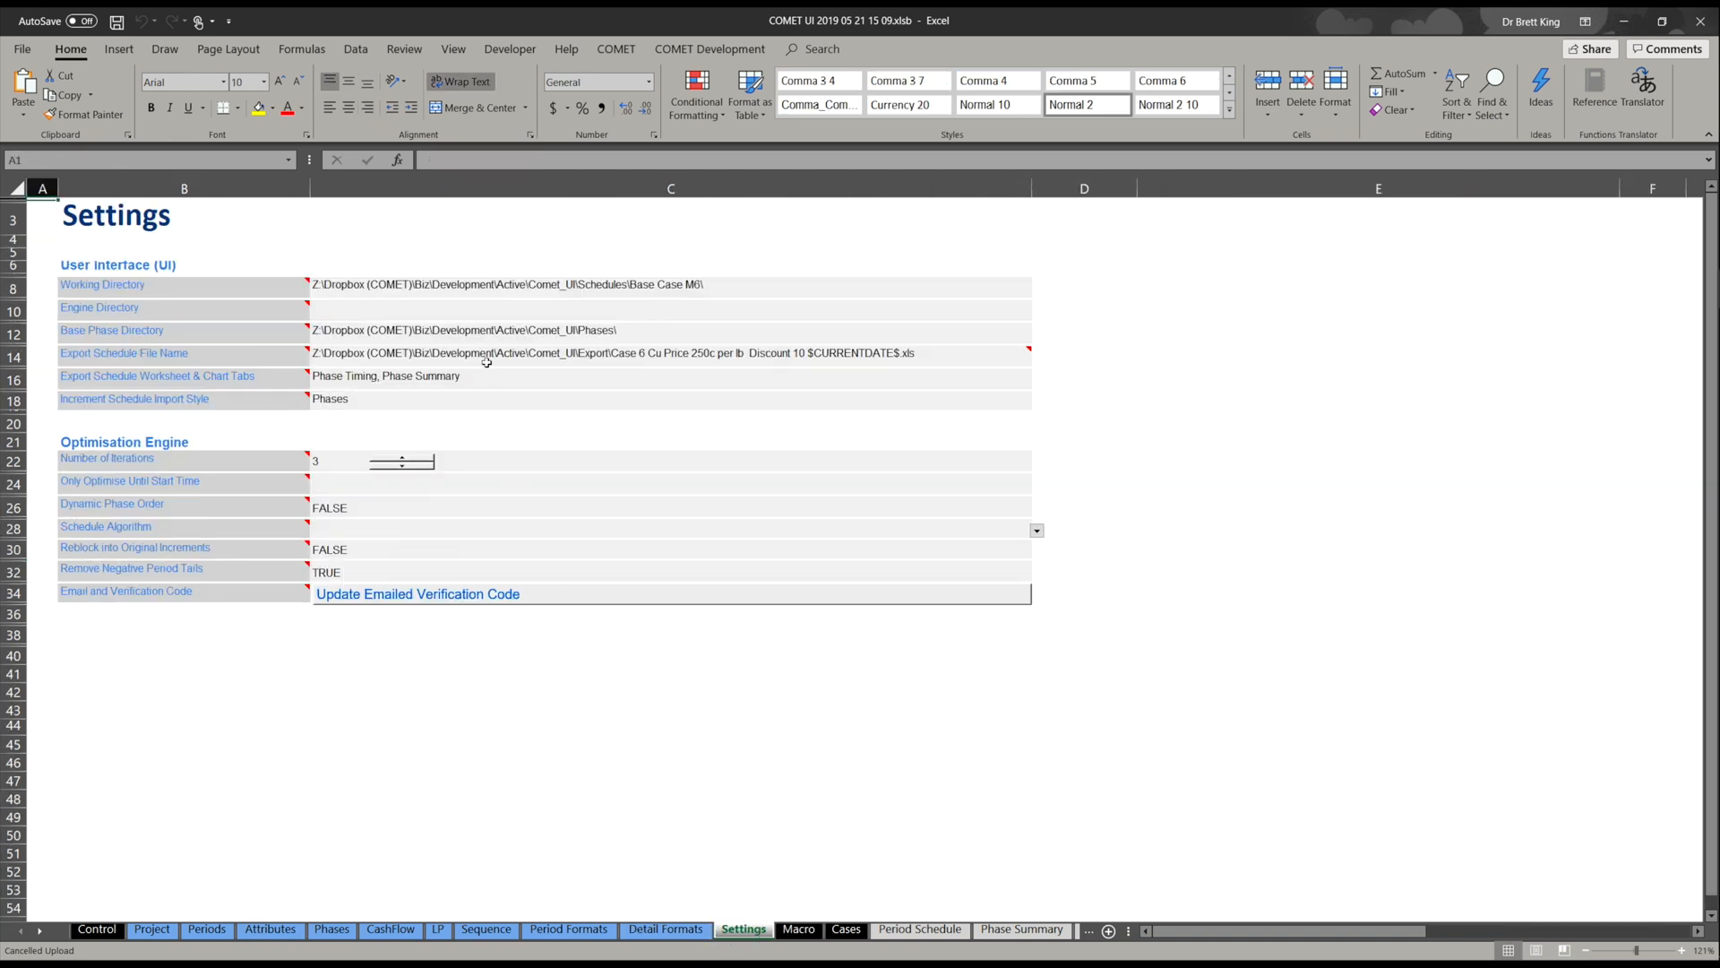
{"action": "left_click", "coordinate": [497, 330]}
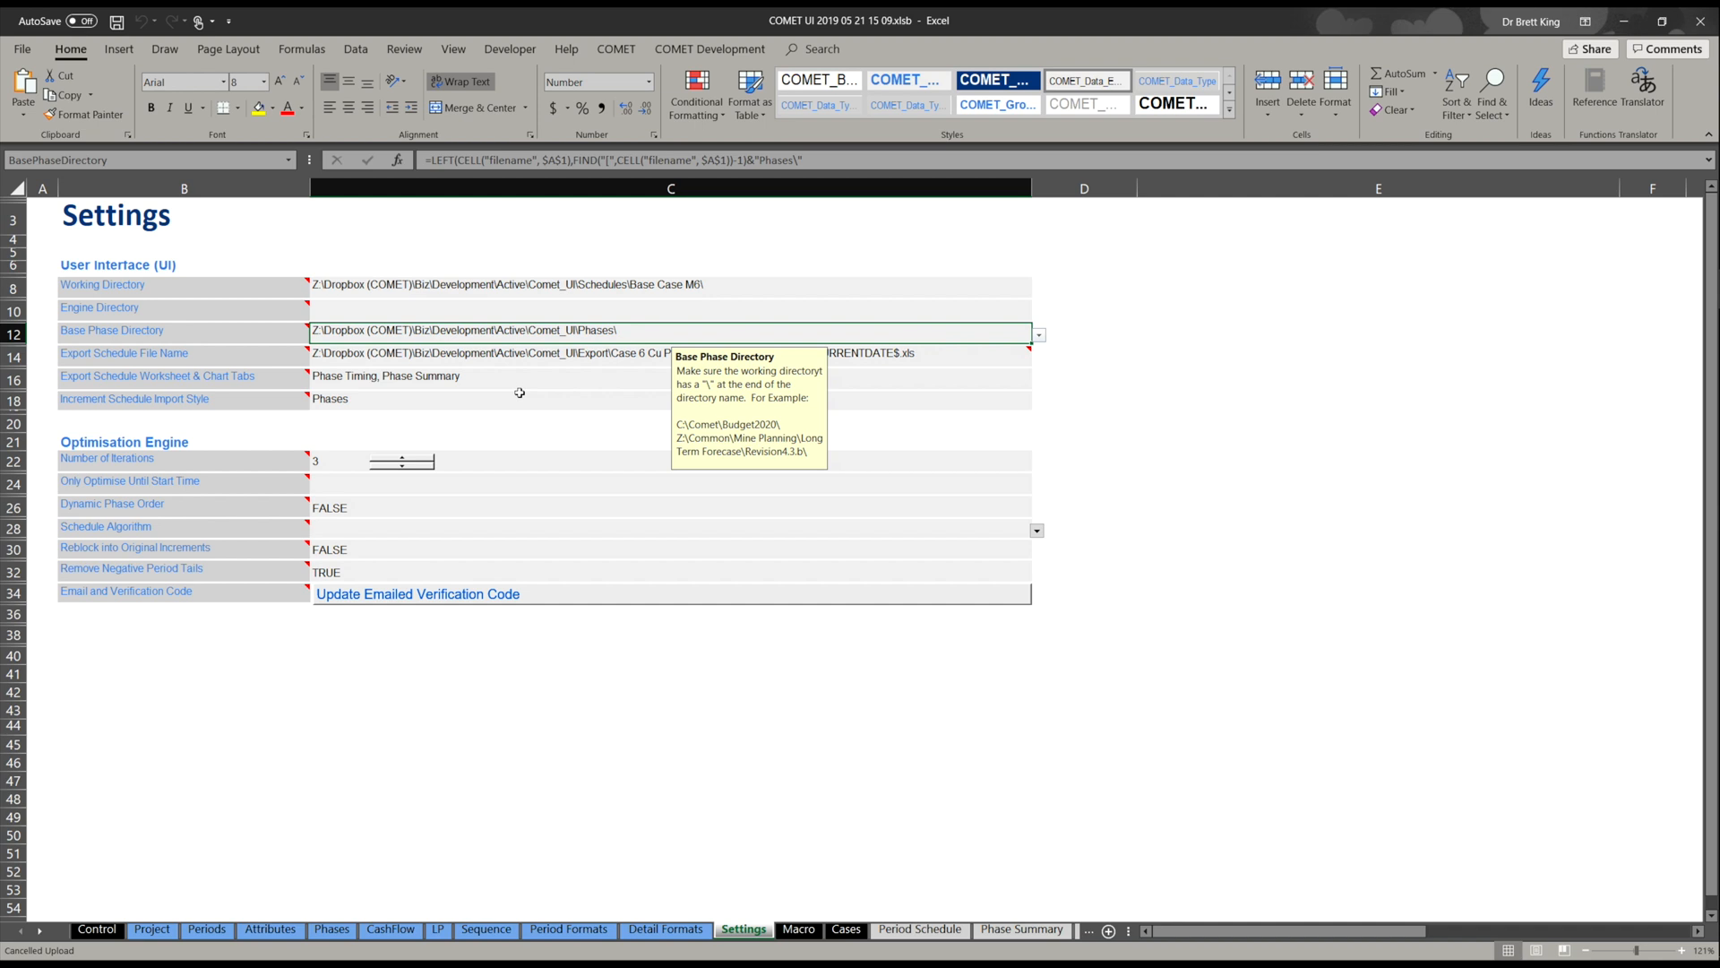
{"action": "left_click", "coordinate": [331, 928]}
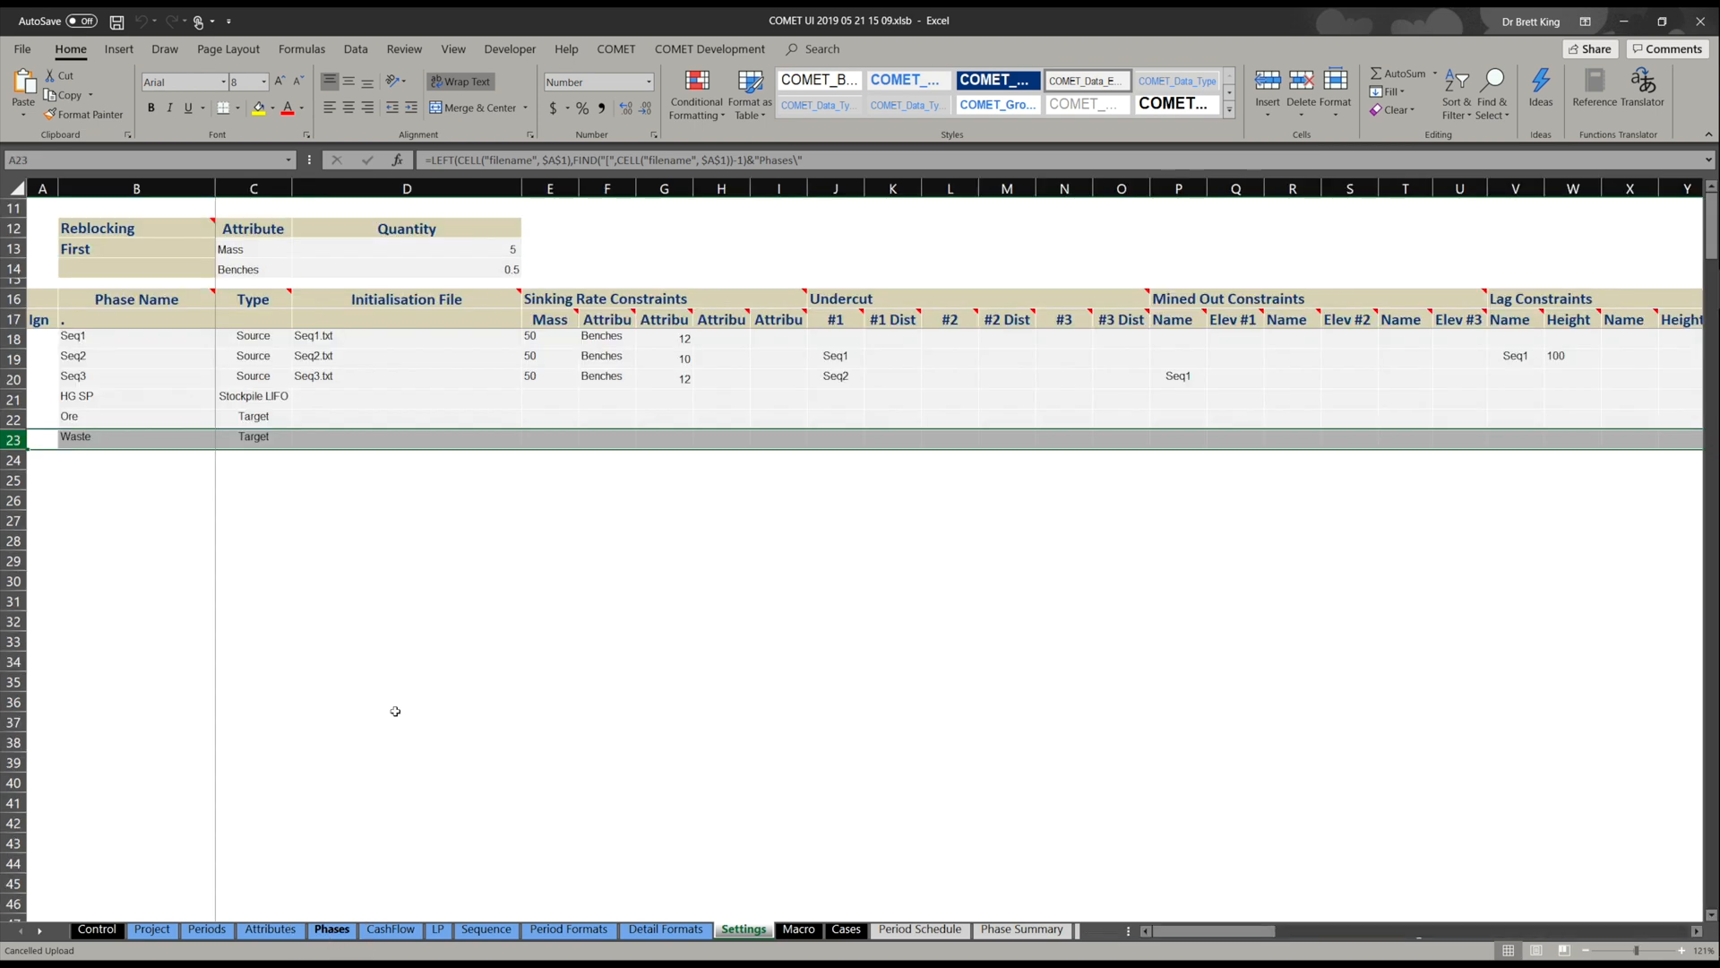
{"action": "left_click", "coordinate": [338, 341]}
{"action": "left_click", "coordinate": [346, 360]}
{"action": "left_click", "coordinate": [347, 377]}
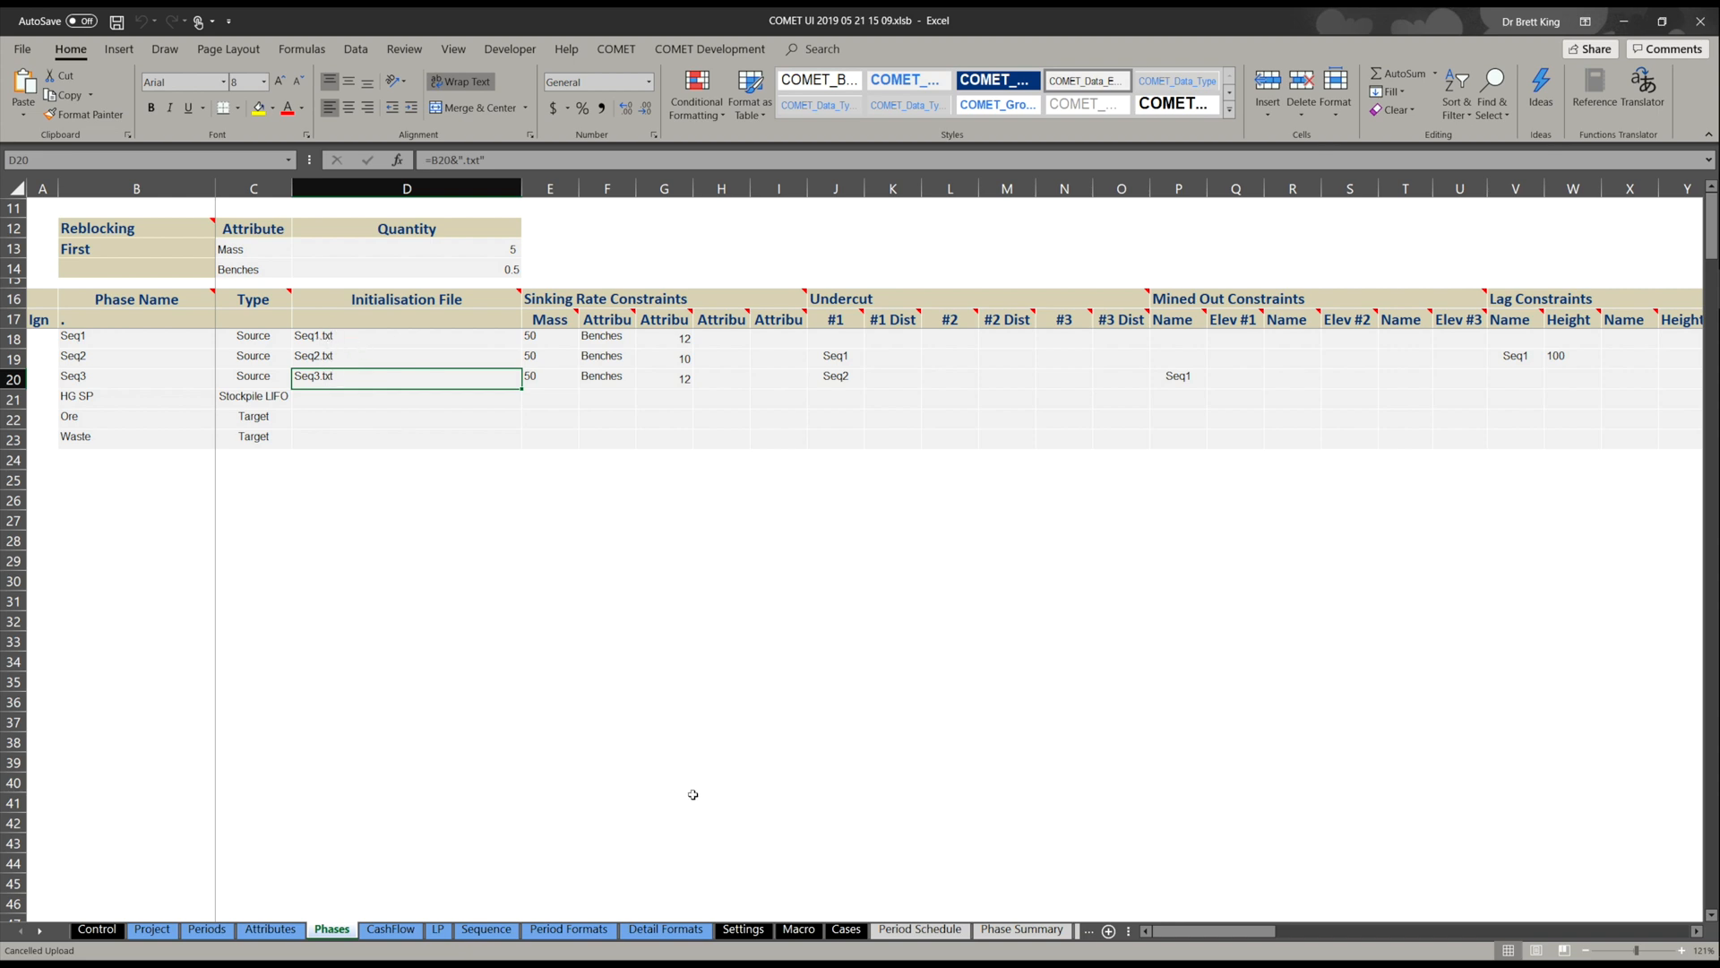
{"action": "left_click", "coordinate": [746, 932]}
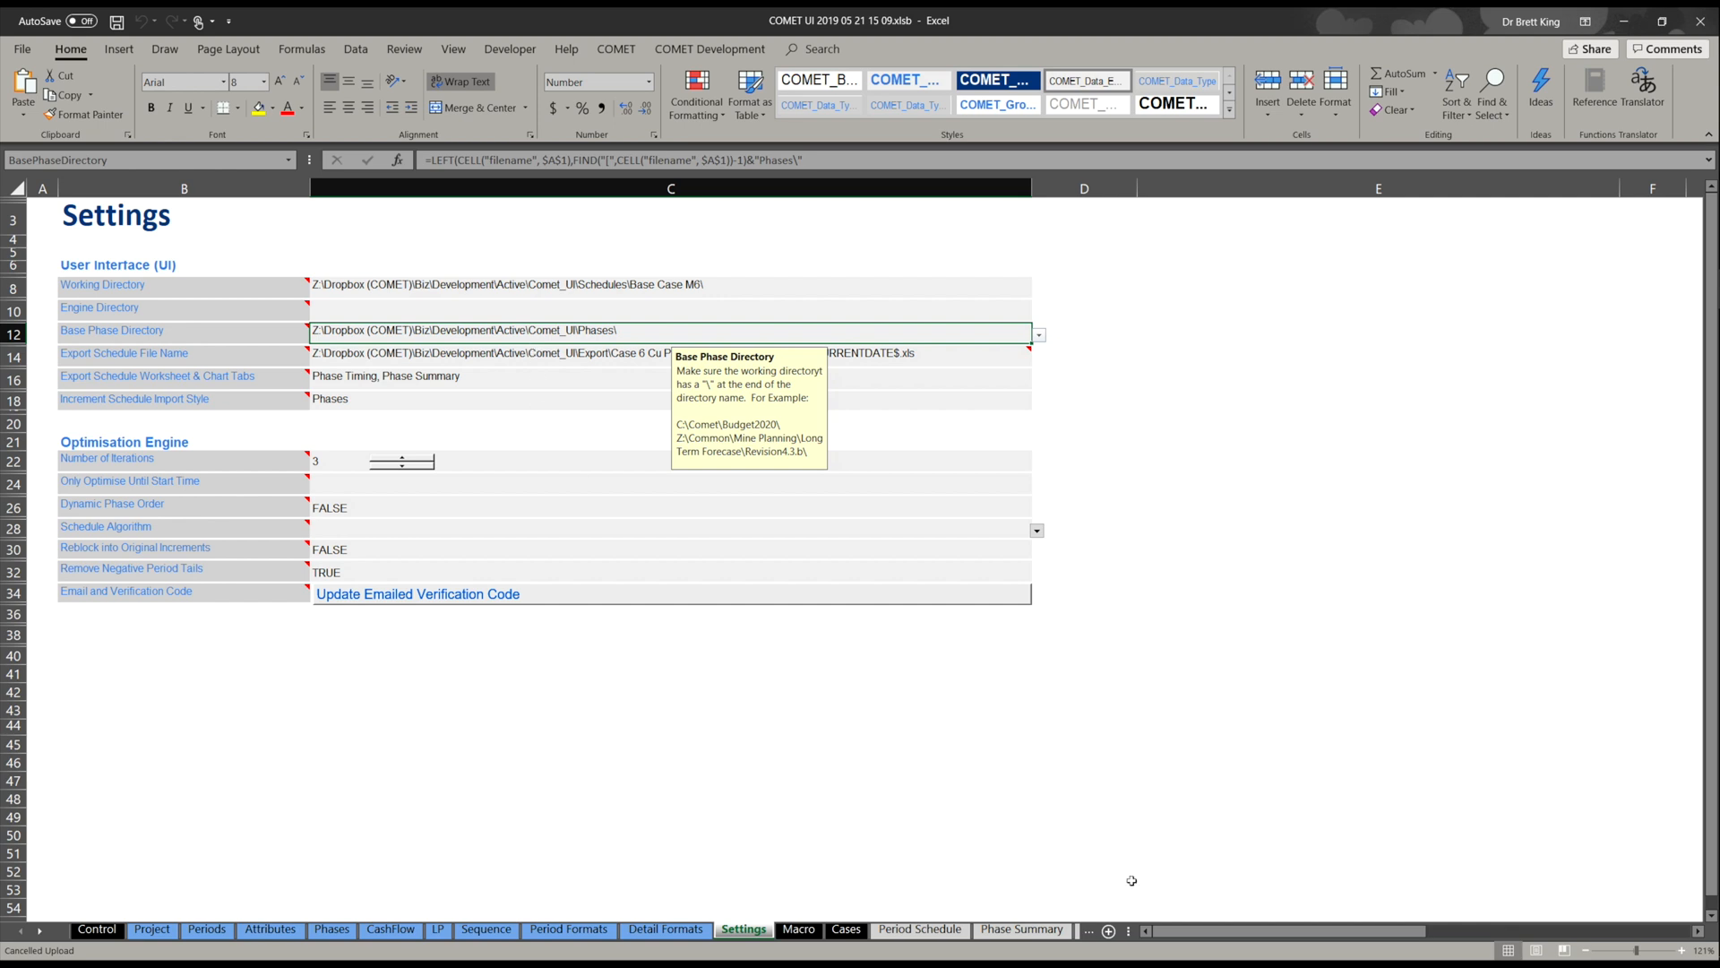
Run all cases from the Macro sheet through the cloud service, agreeing to upload the 3 new phase files.
{"action": "left_click", "coordinate": [799, 930]}
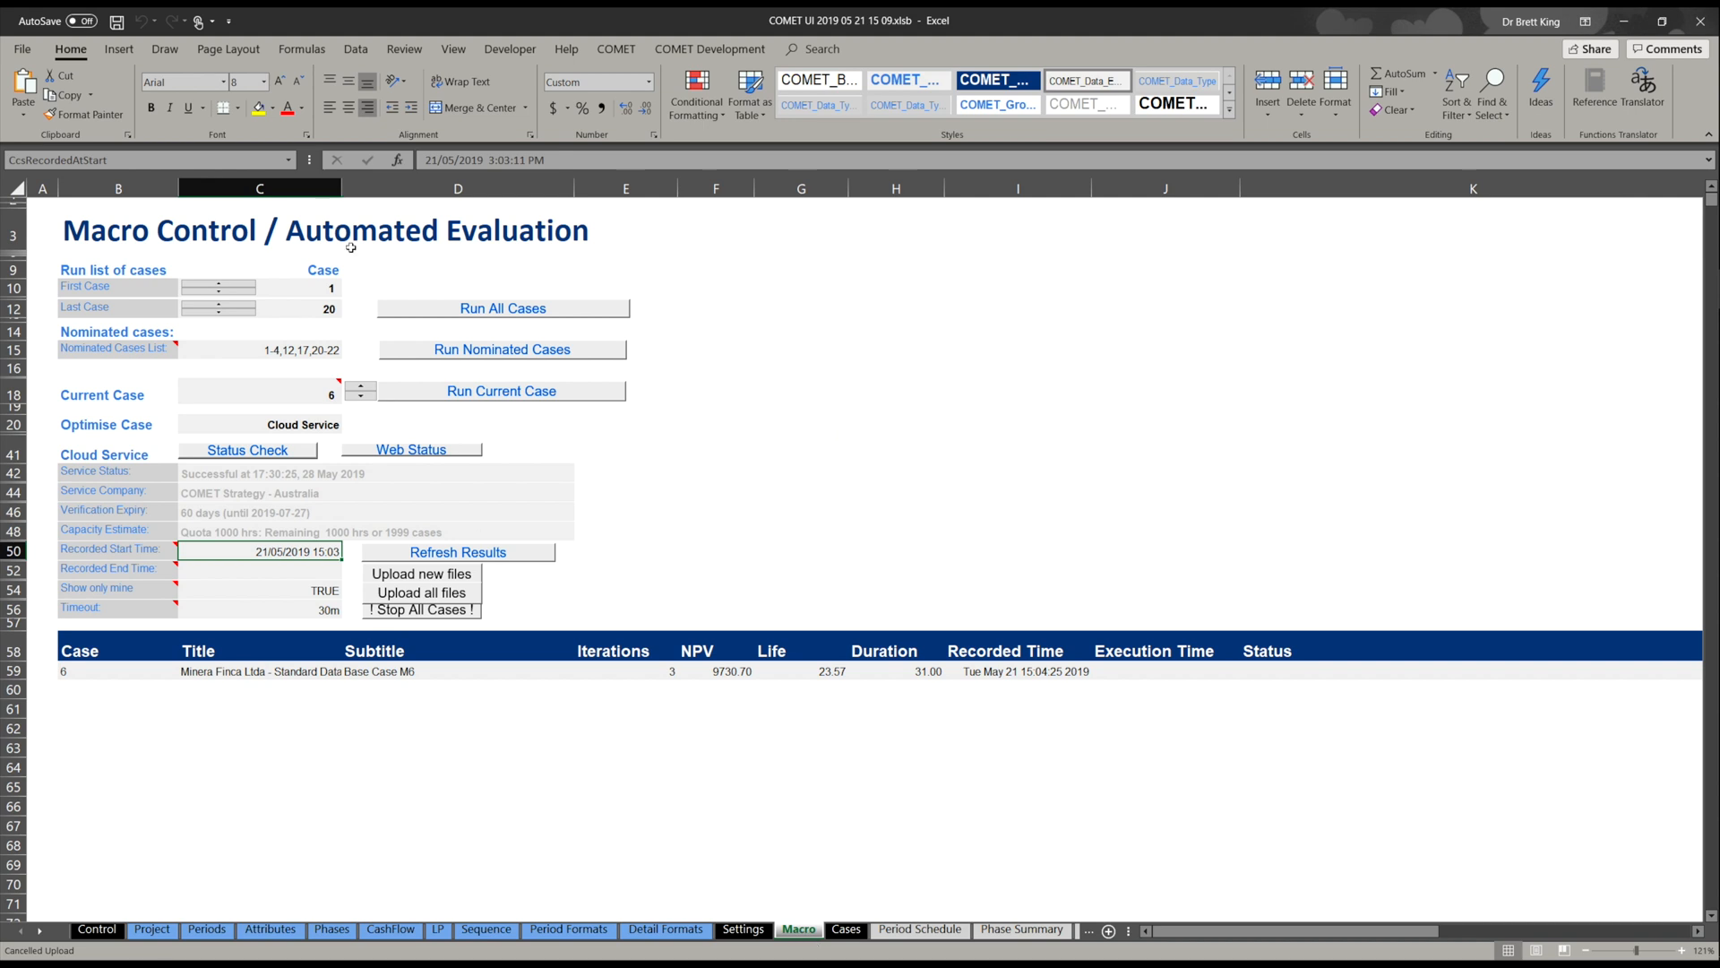
{"action": "left_click", "coordinate": [302, 288]}
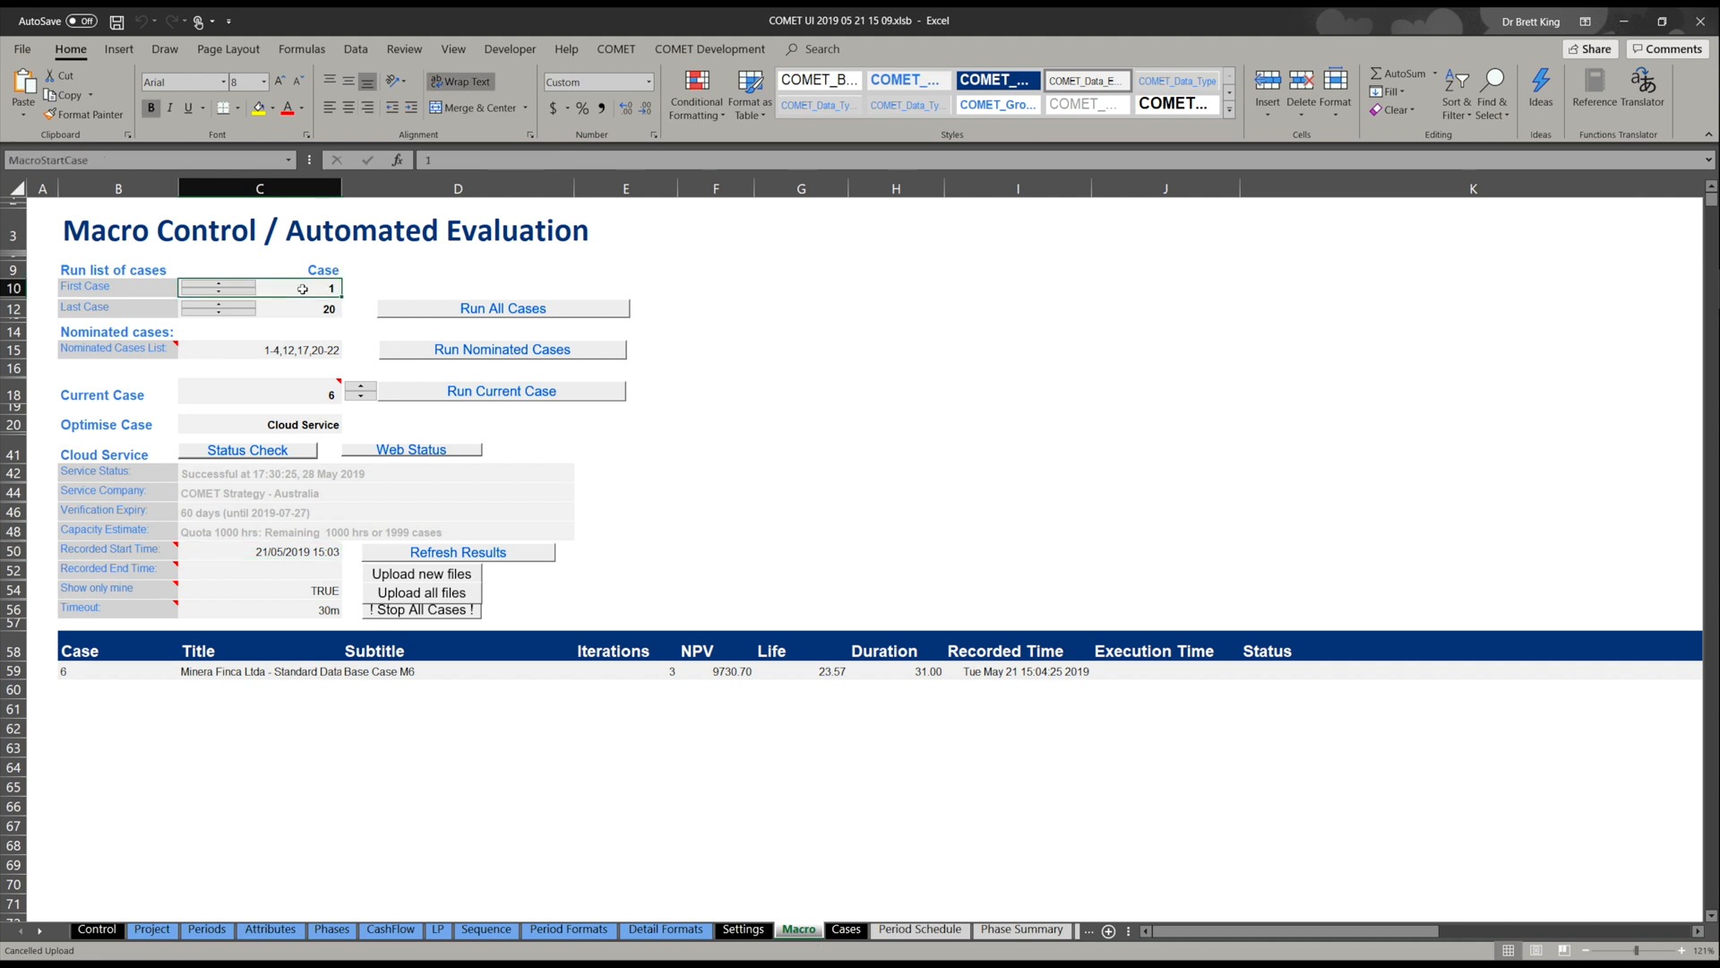
{"action": "left_click", "coordinate": [452, 309]}
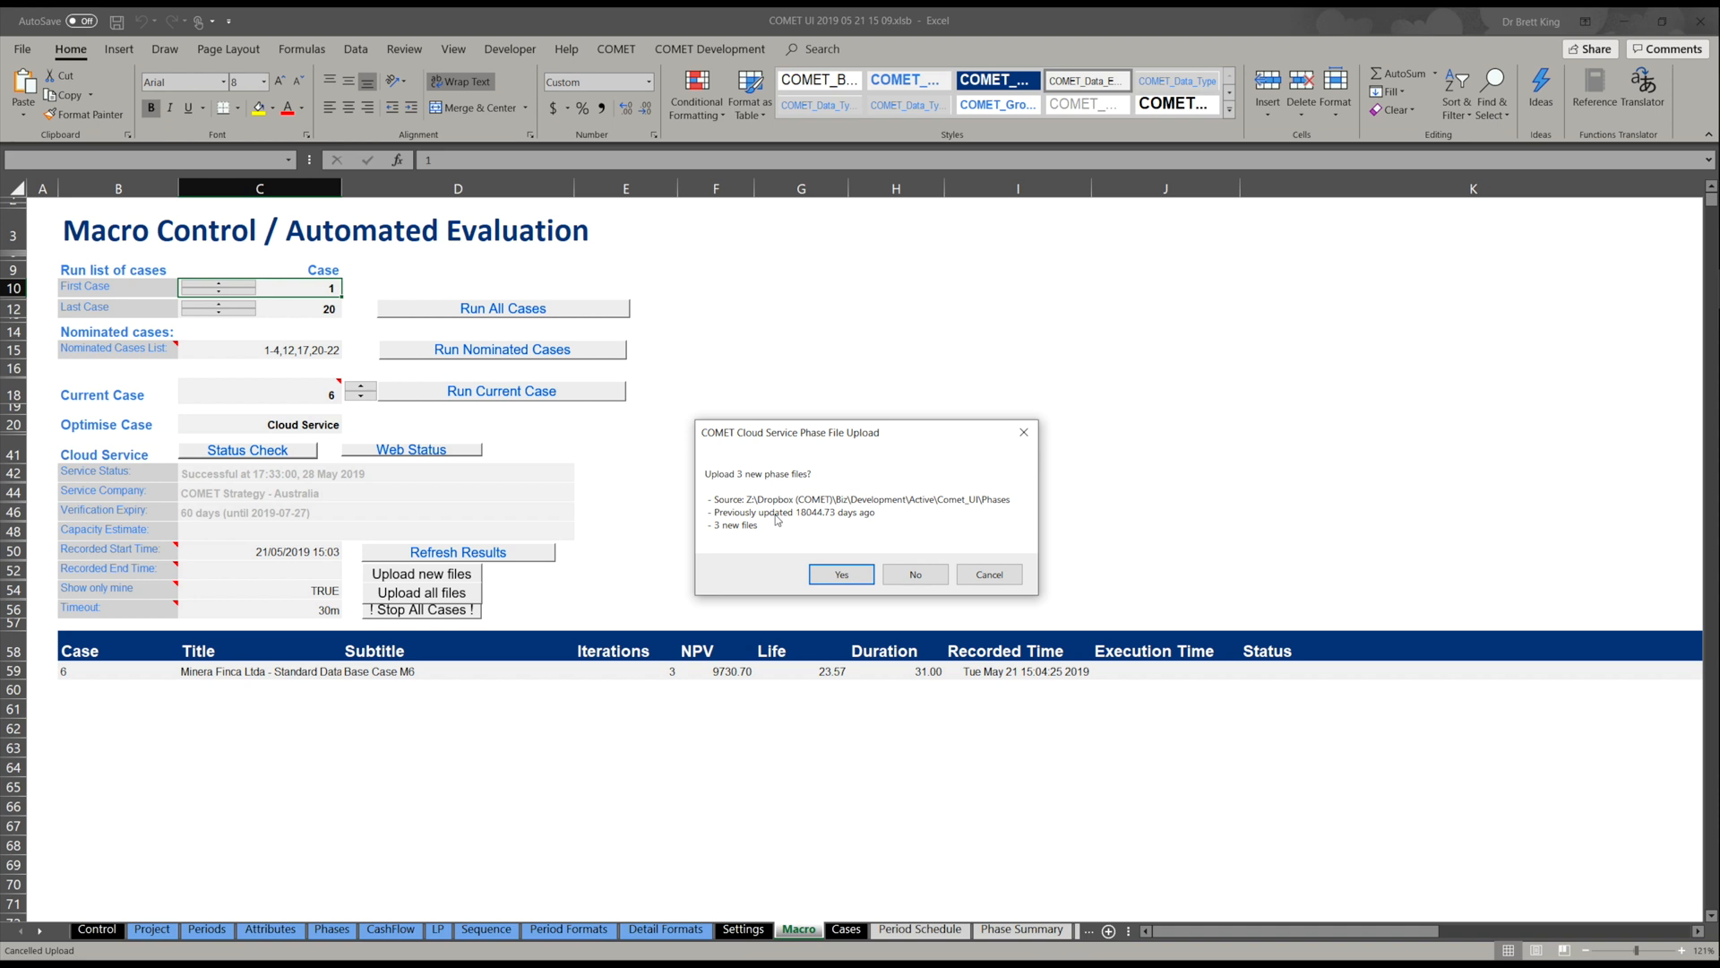
{"action": "left_click", "coordinate": [835, 577]}
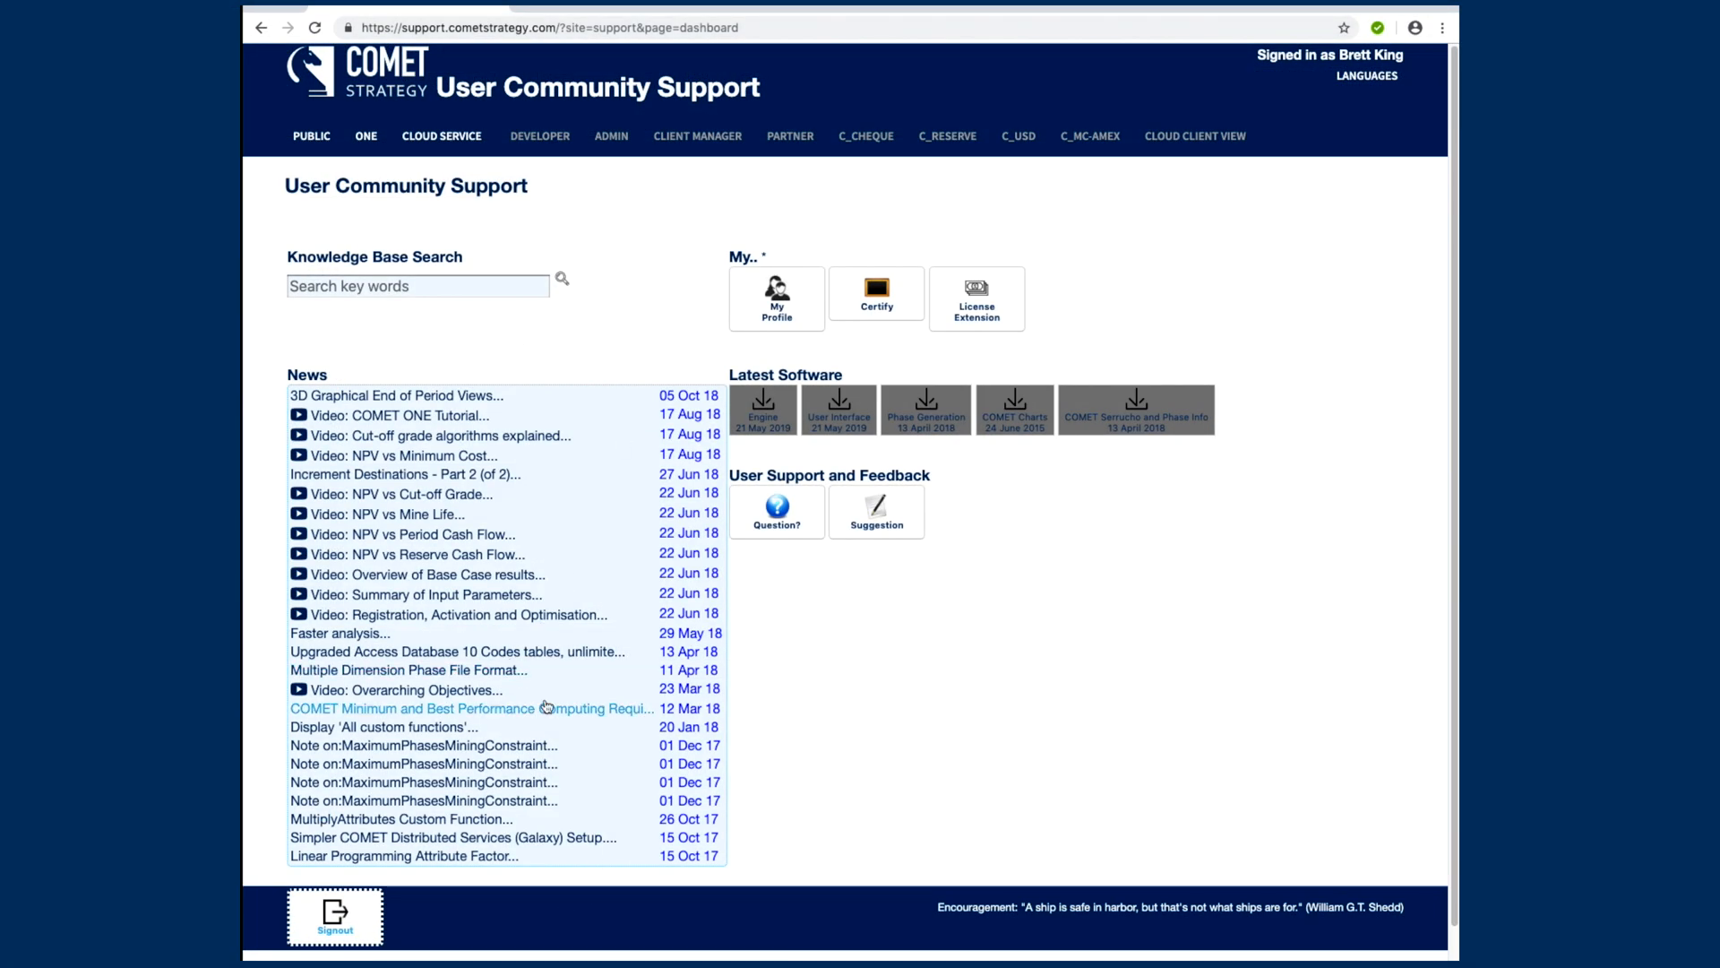
Switch to the COMET support website in the browser, retrieve today's Cloud Service jobs and review each case's status and system time.
{"action": "left_click", "coordinate": [440, 131]}
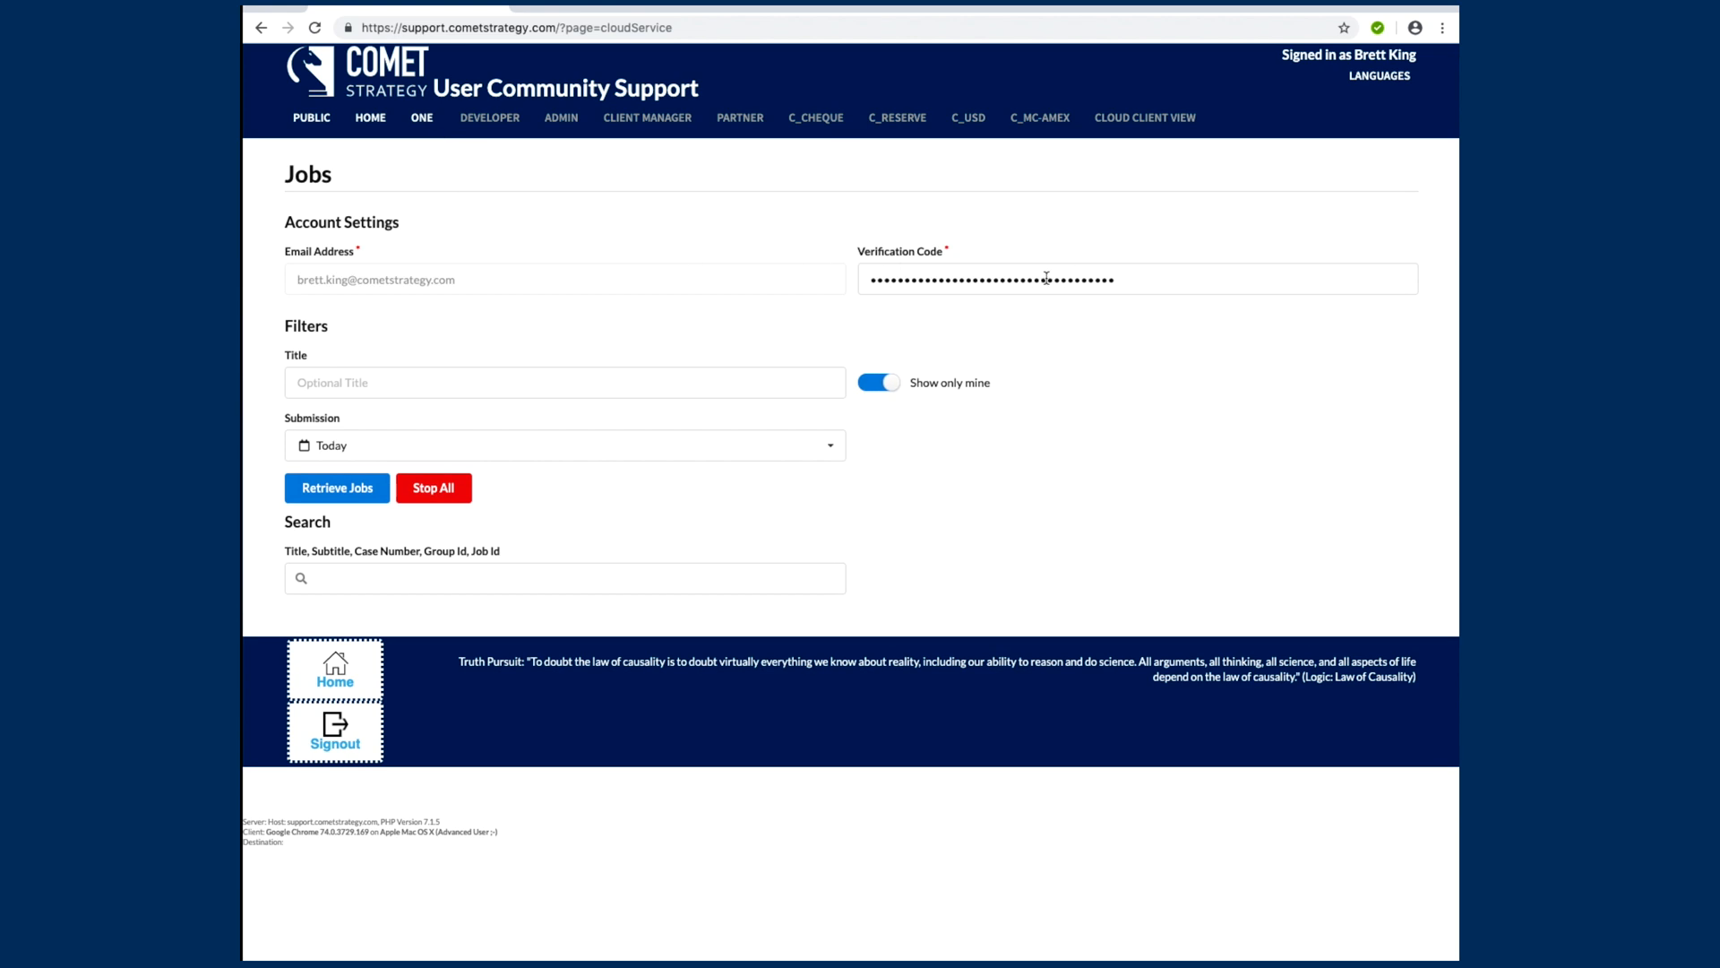
{"action": "left_click", "coordinate": [346, 492]}
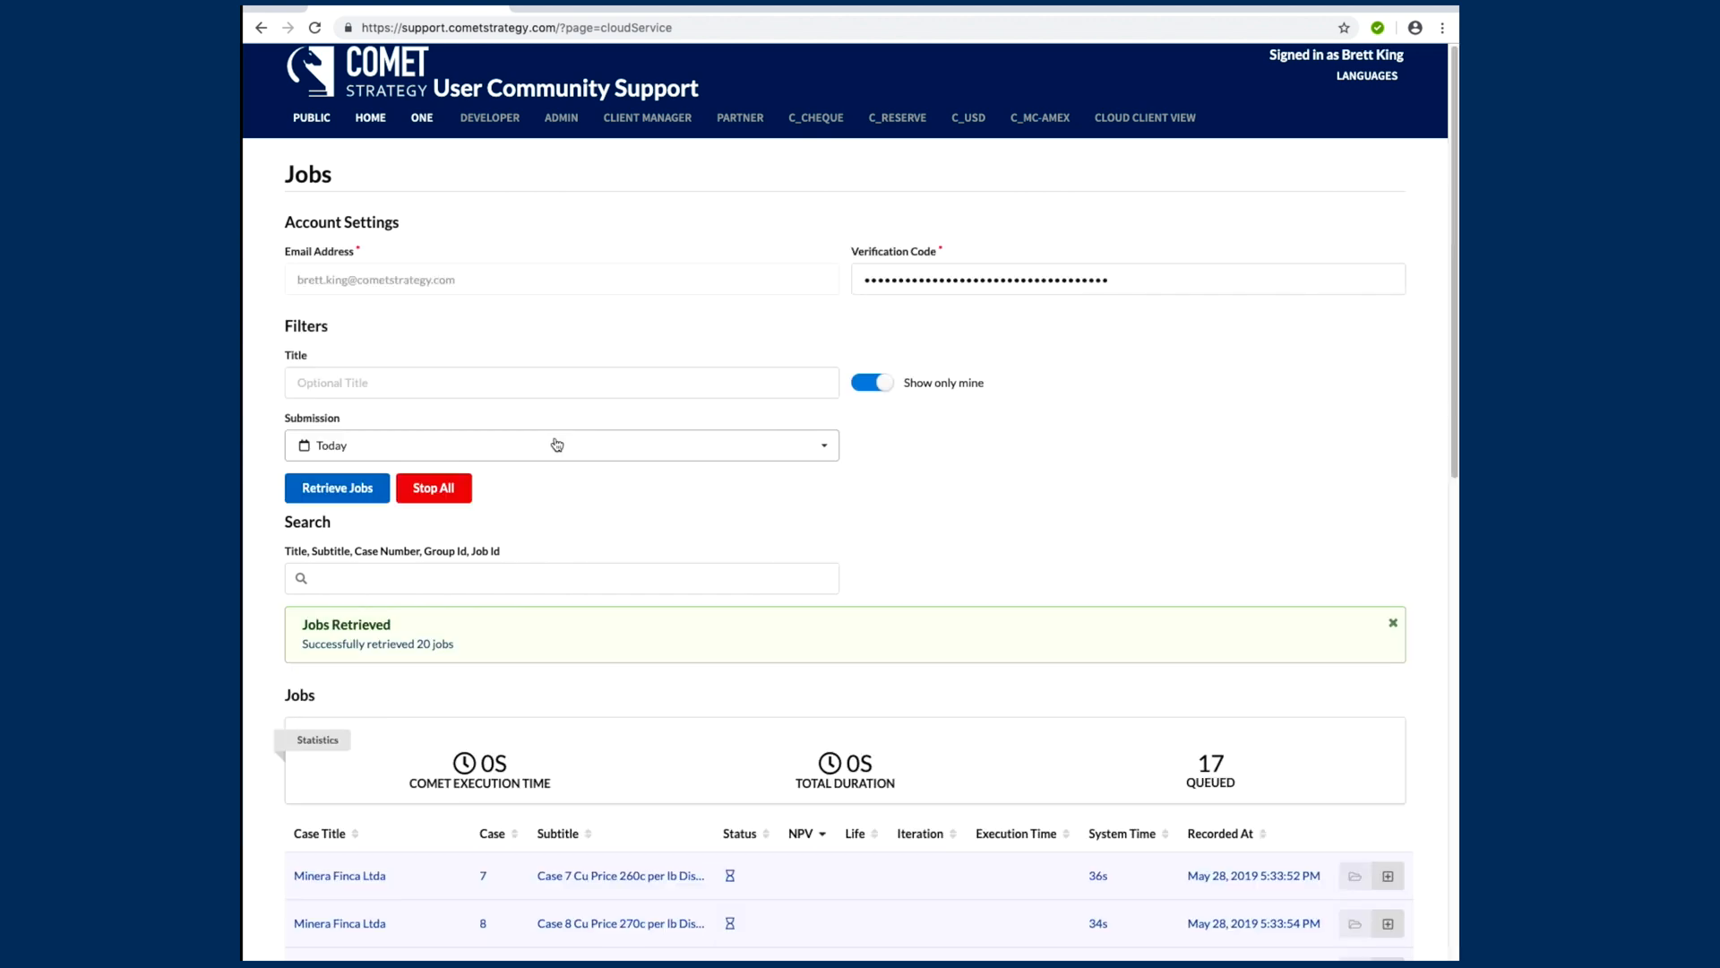
{"action": "scroll", "coordinate": [556, 445], "scroll_direction": "down", "scroll_amount": 4}
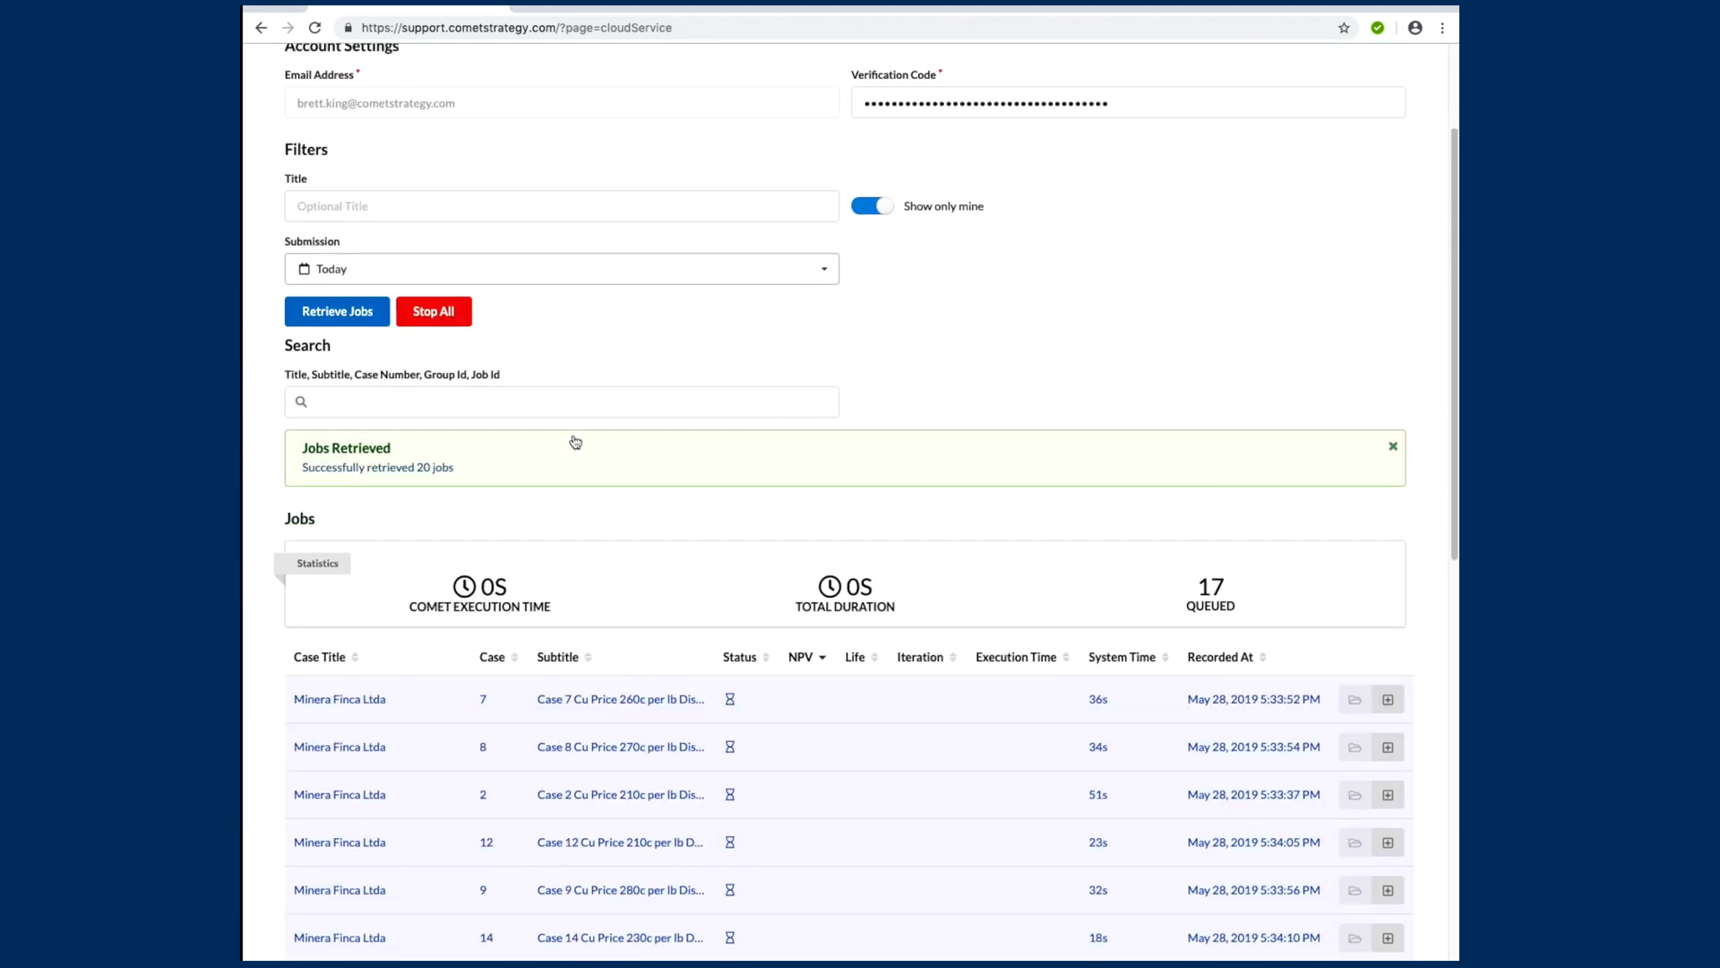
{"action": "scroll", "coordinate": [576, 440], "scroll_direction": "down", "scroll_amount": 2}
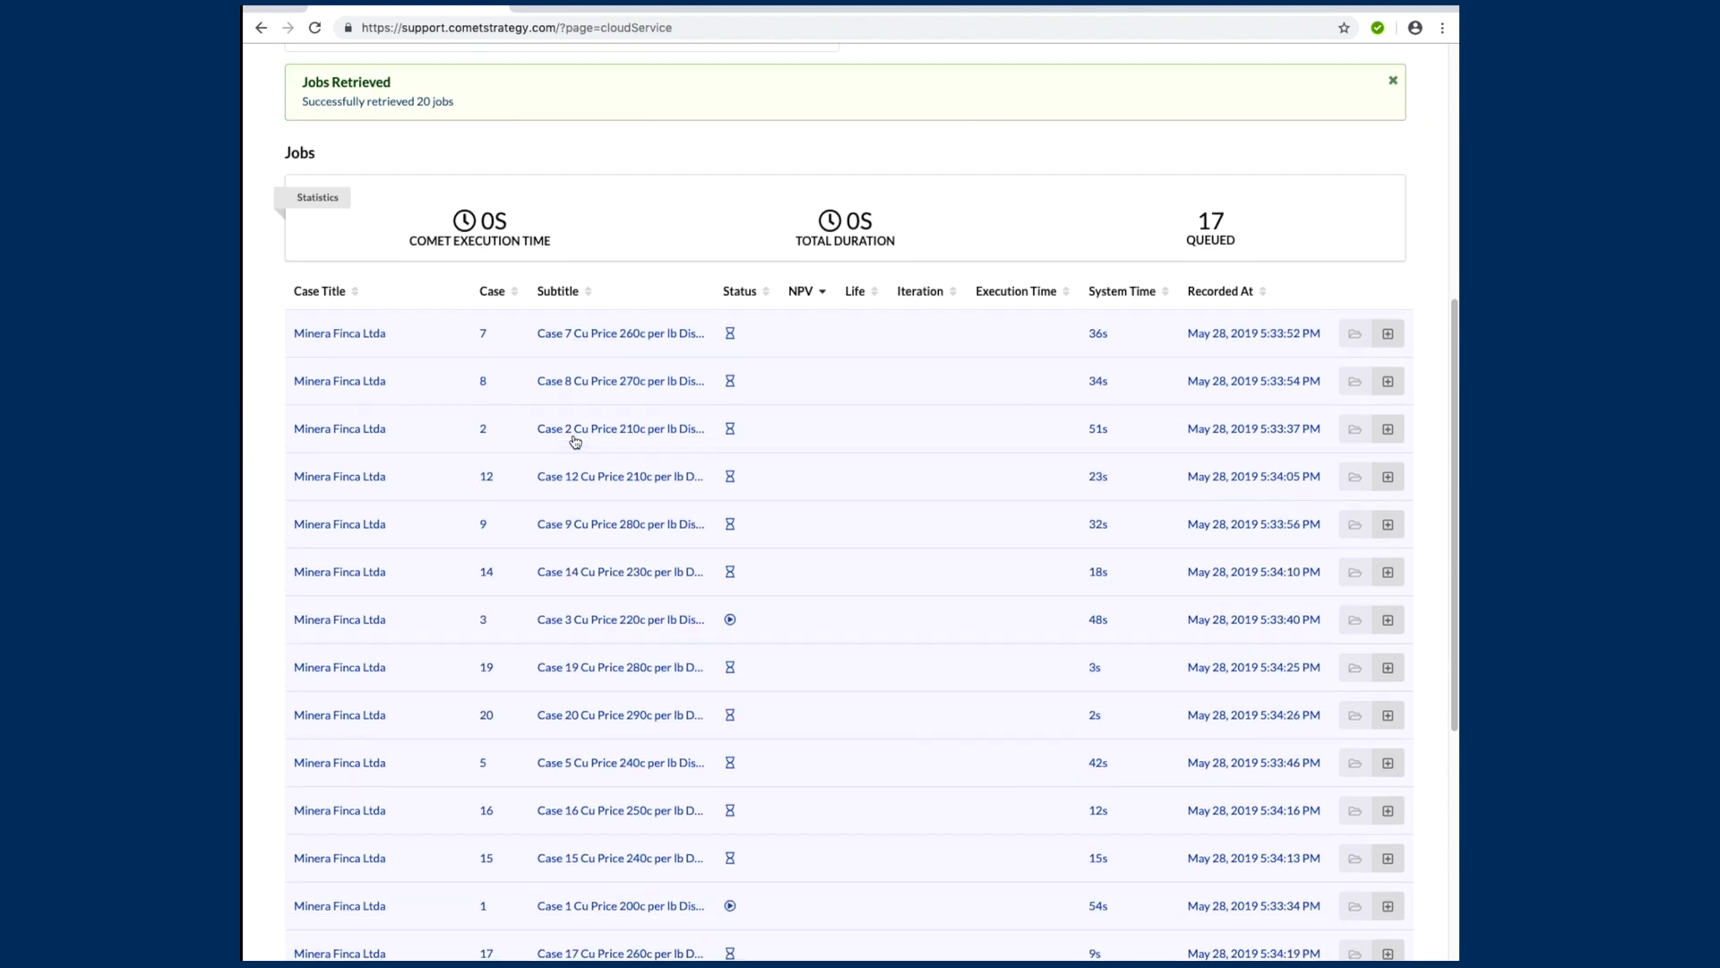
{"action": "scroll", "coordinate": [599, 375], "scroll_direction": "down", "scroll_amount": 2}
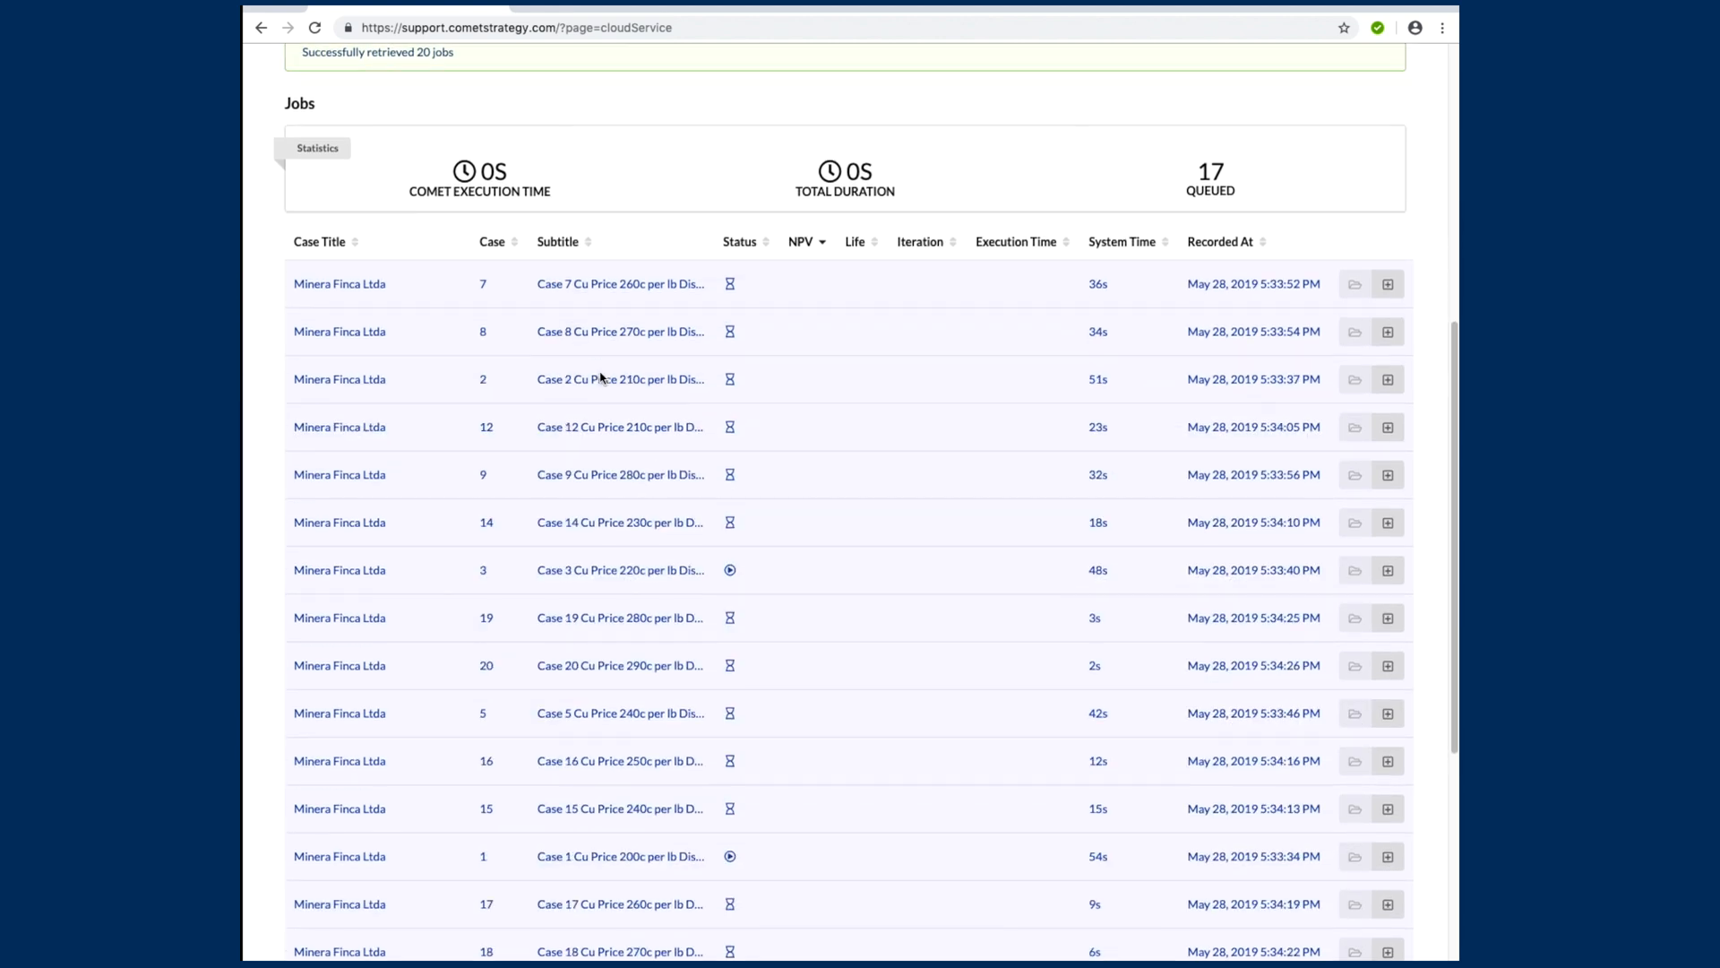
{"action": "scroll", "coordinate": [601, 378], "scroll_direction": "down", "scroll_amount": 3}
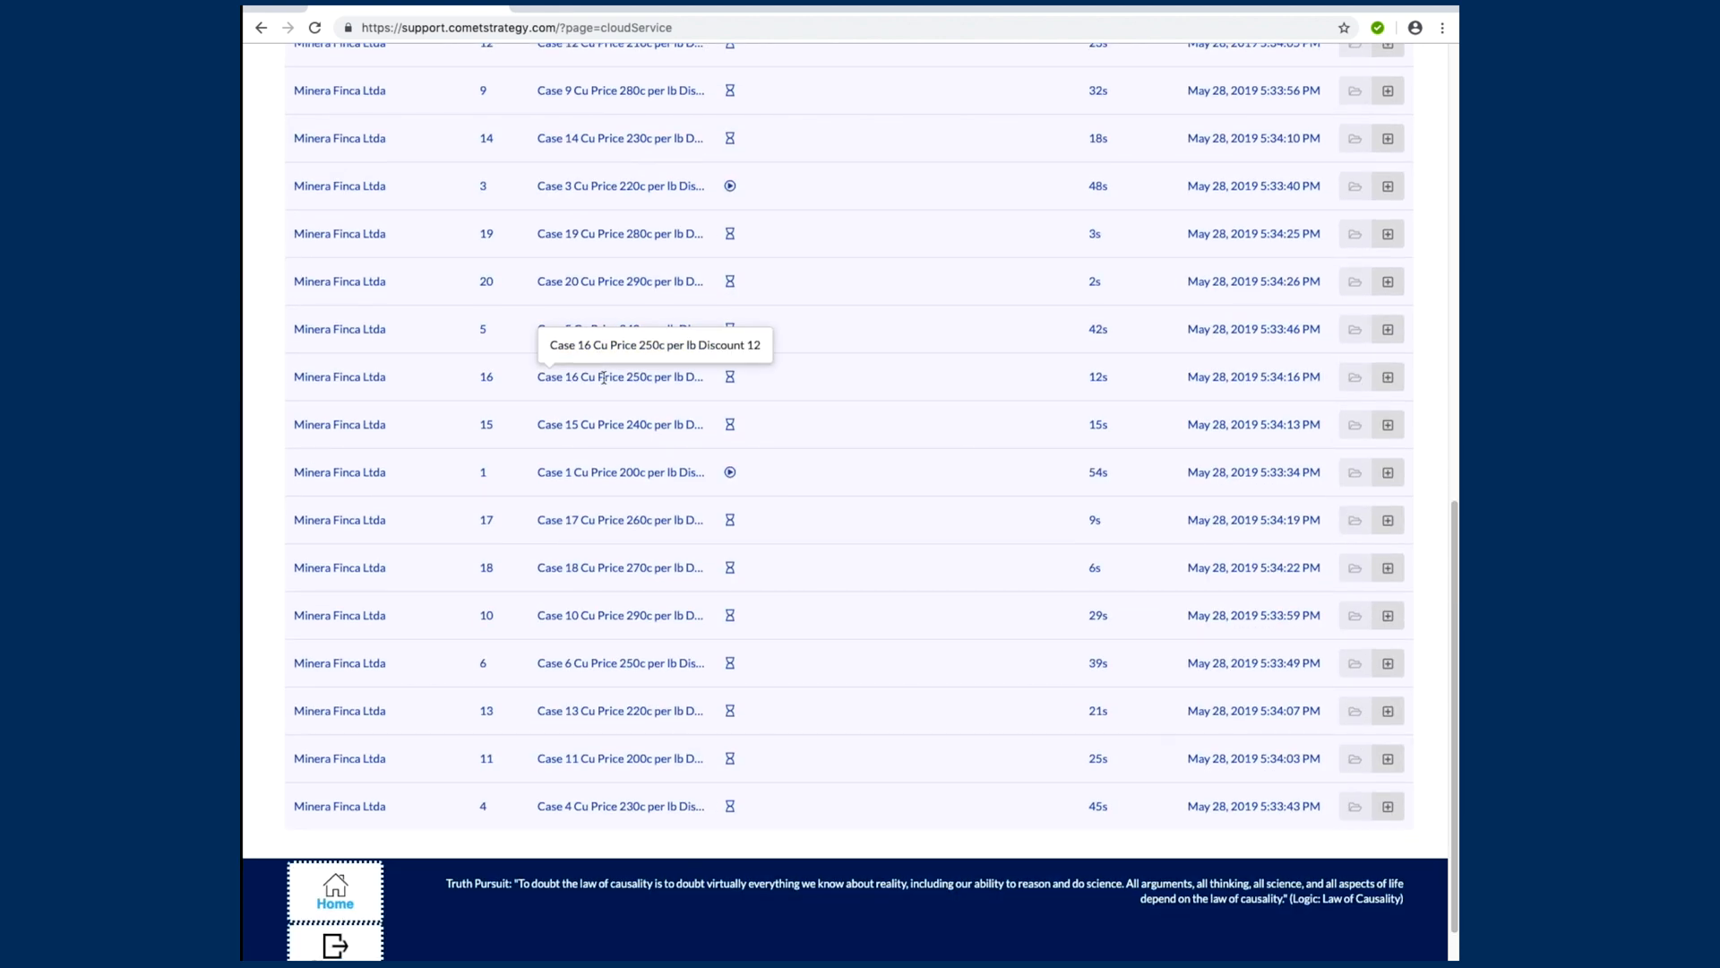
{"action": "scroll", "coordinate": [603, 377], "scroll_direction": "up", "scroll_amount": 2}
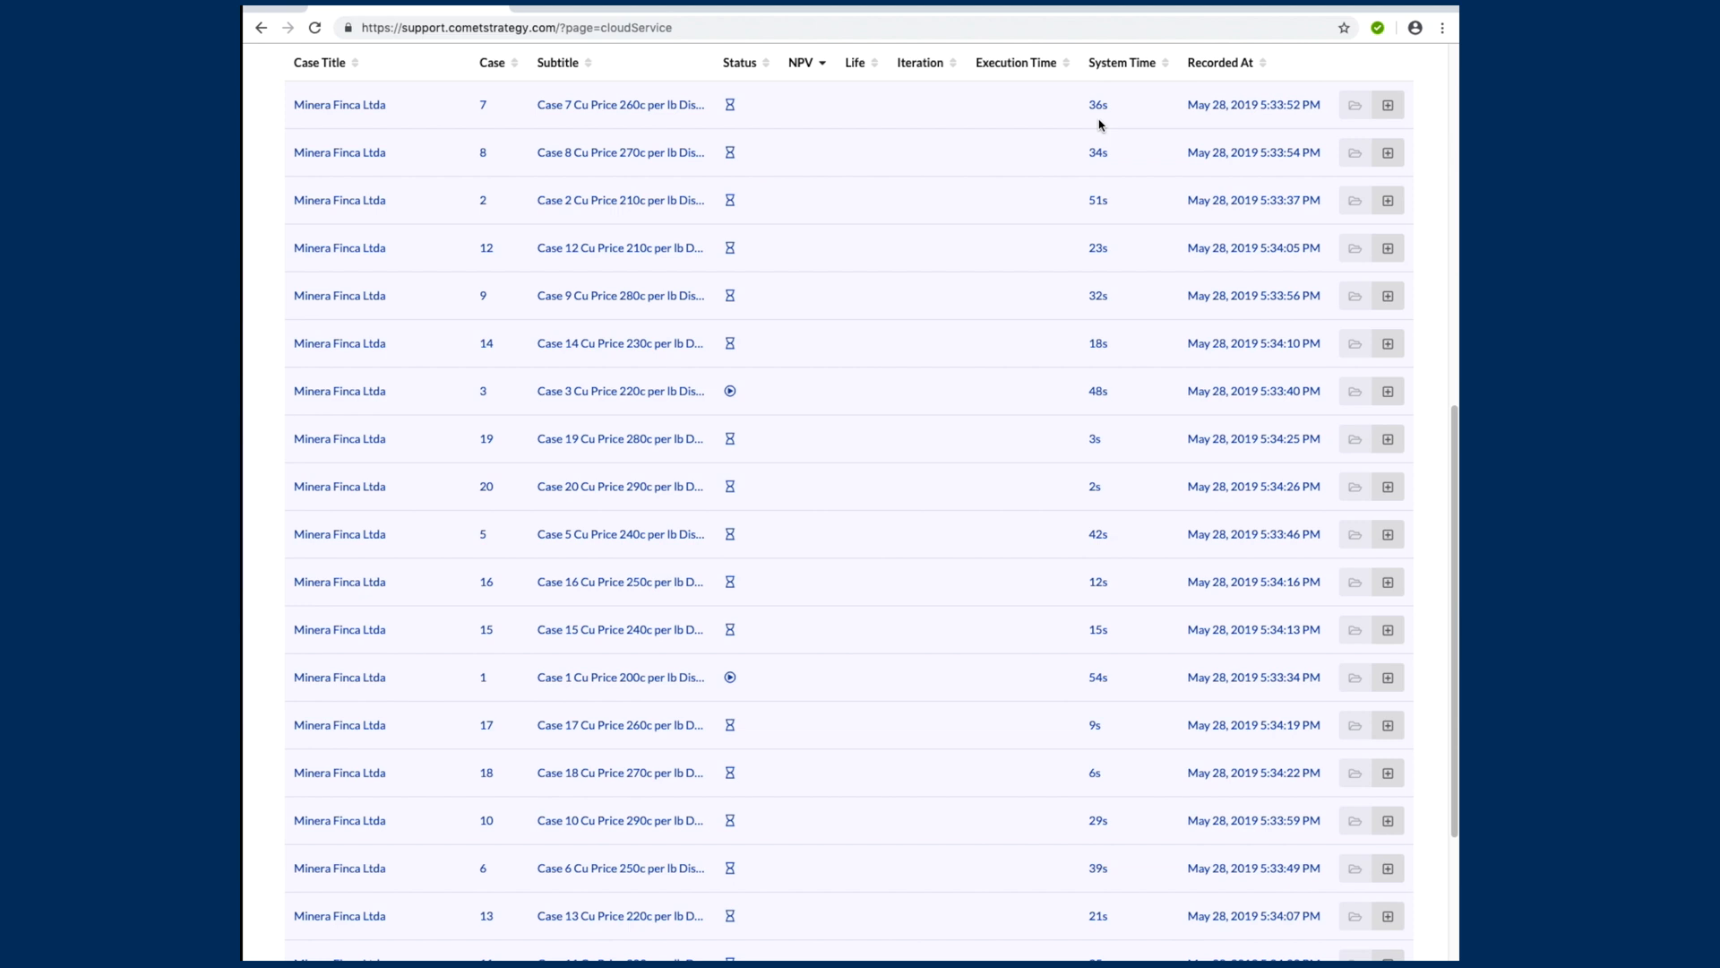
{"action": "scroll", "coordinate": [911, 218], "scroll_direction": "up", "scroll_amount": 3}
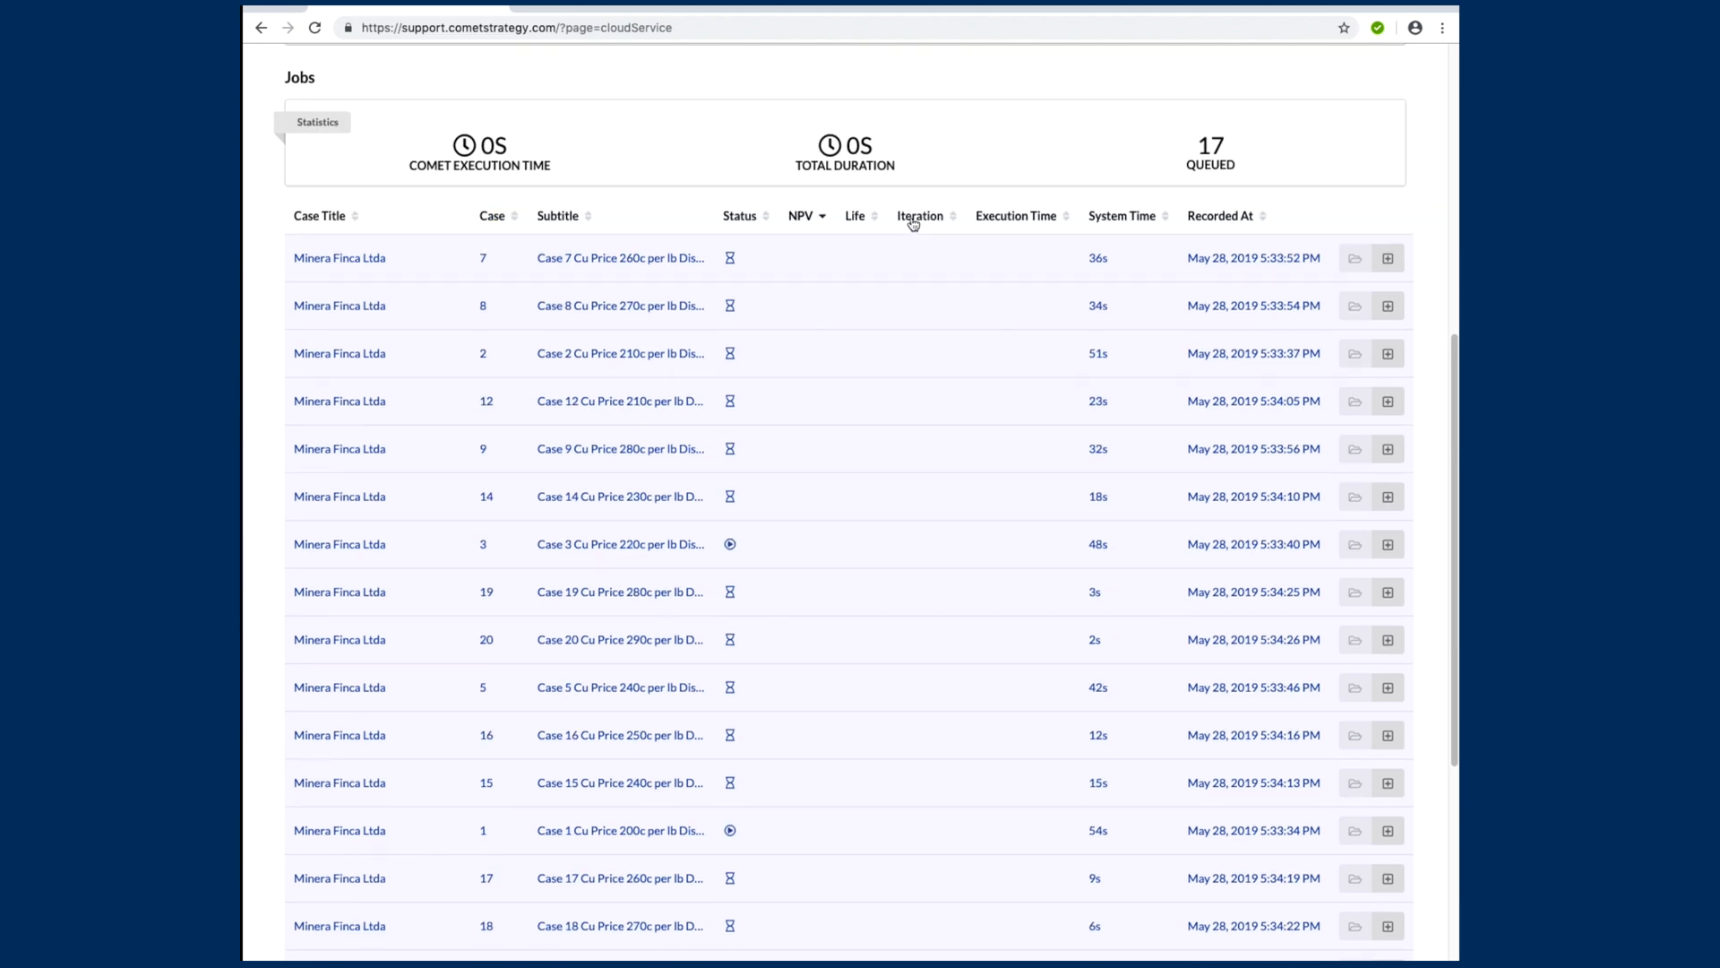
{"action": "scroll", "coordinate": [909, 218], "scroll_direction": "up", "scroll_amount": 8}
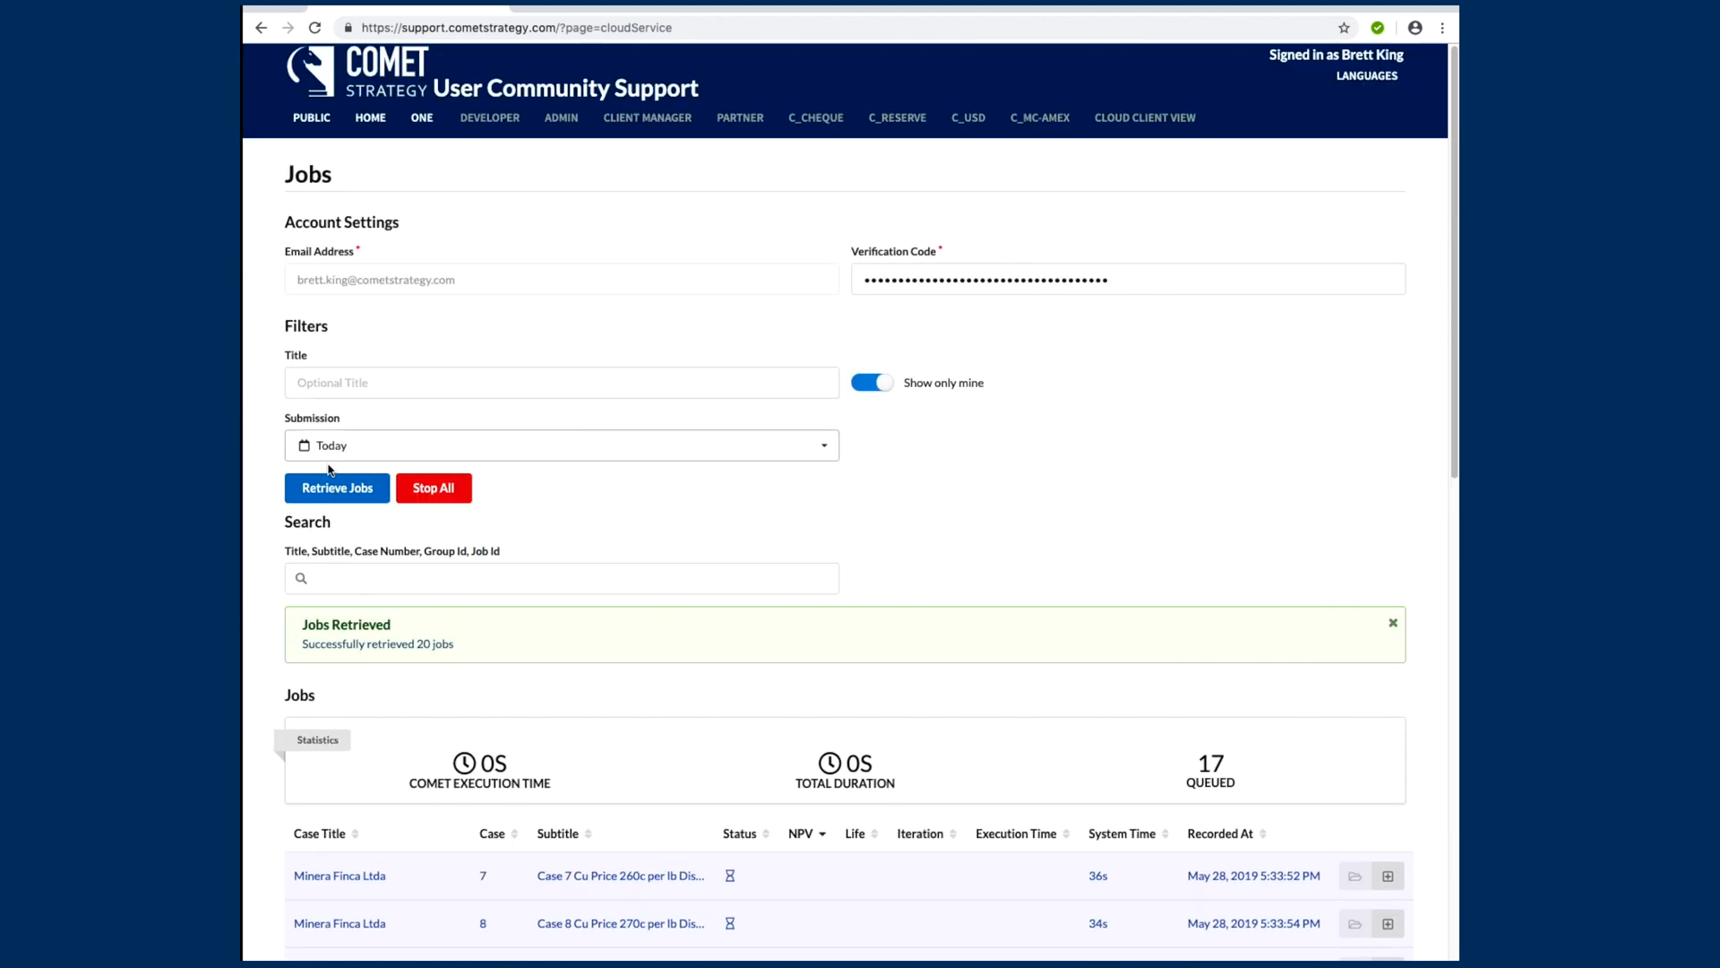
Retrieve the jobs again and examine the NPV, life, iteration and execution time of the running cases.
{"action": "left_click", "coordinate": [327, 495]}
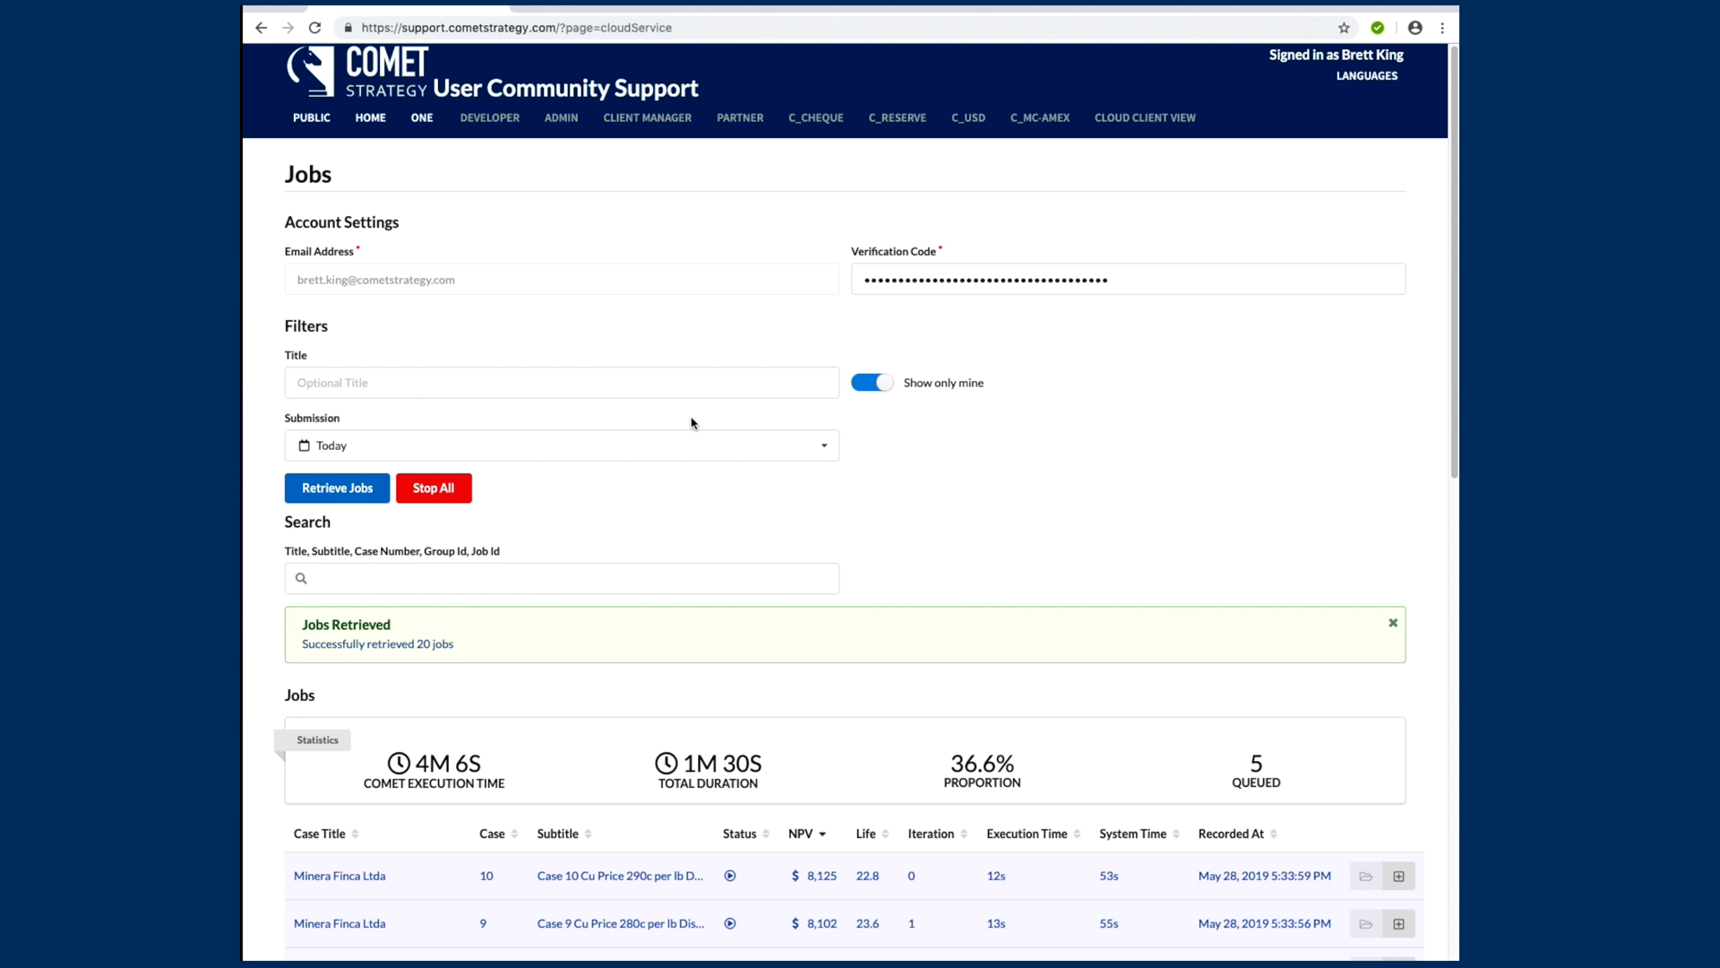
{"action": "scroll", "coordinate": [692, 423], "scroll_direction": "down", "scroll_amount": 6}
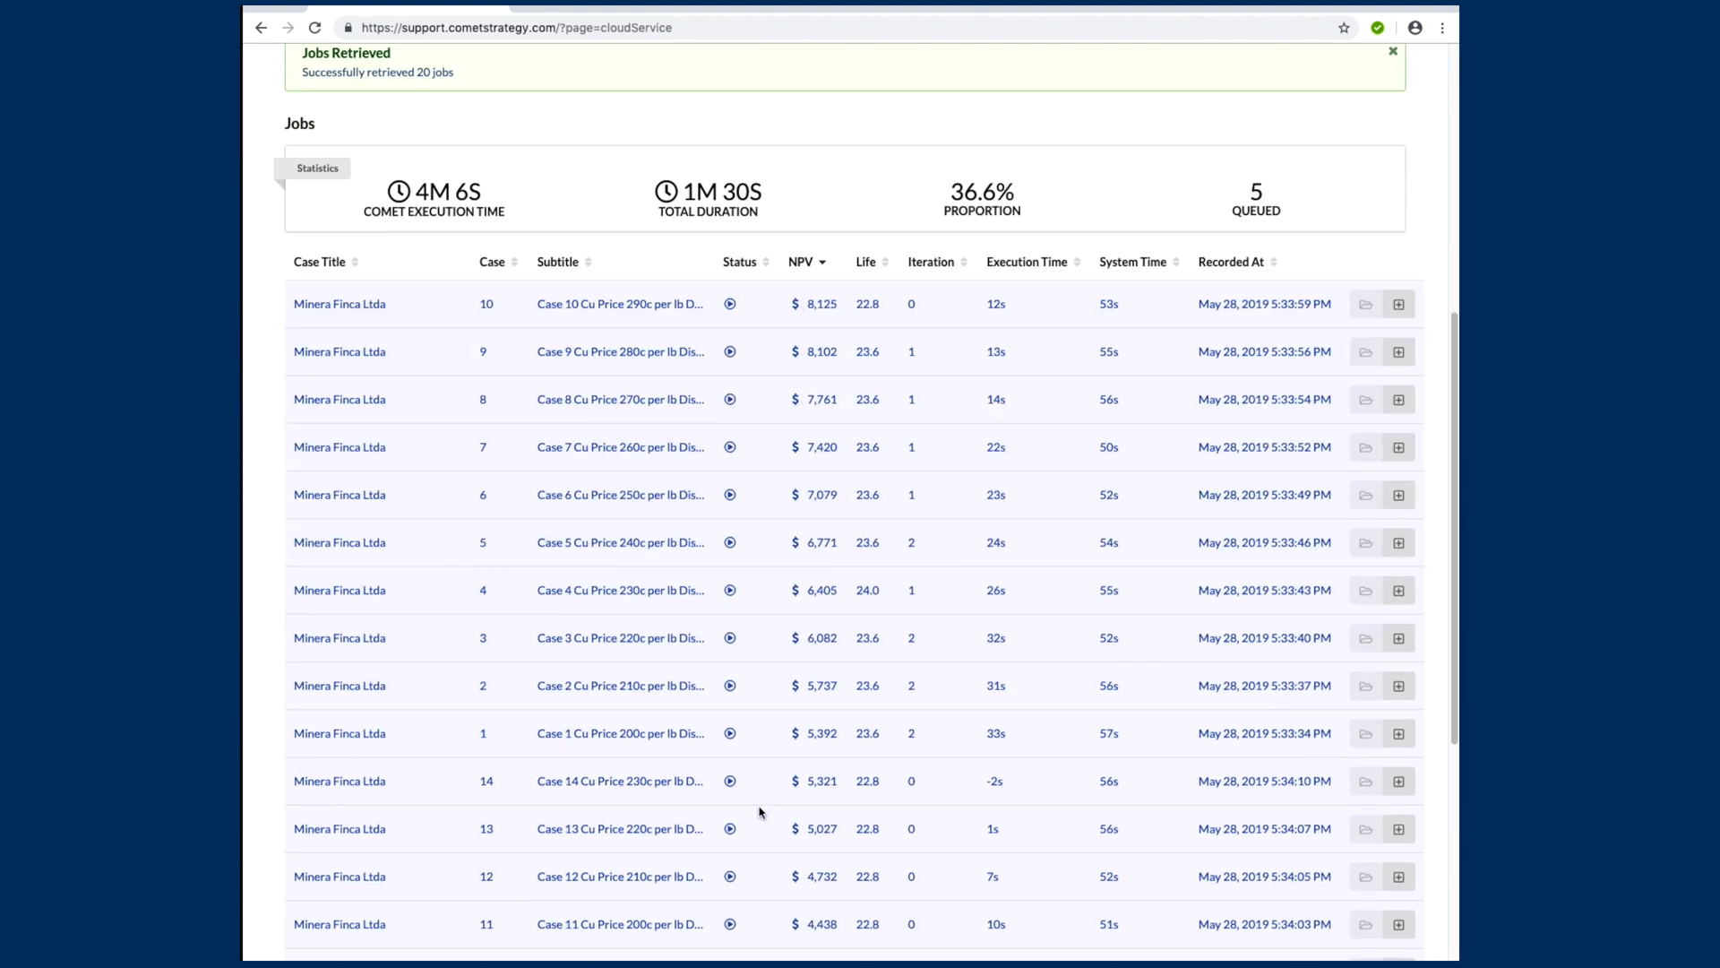
{"action": "scroll", "coordinate": [759, 699], "scroll_direction": "down", "scroll_amount": 6}
{"action": "scroll", "coordinate": [757, 374], "scroll_direction": "up", "scroll_amount": 5}
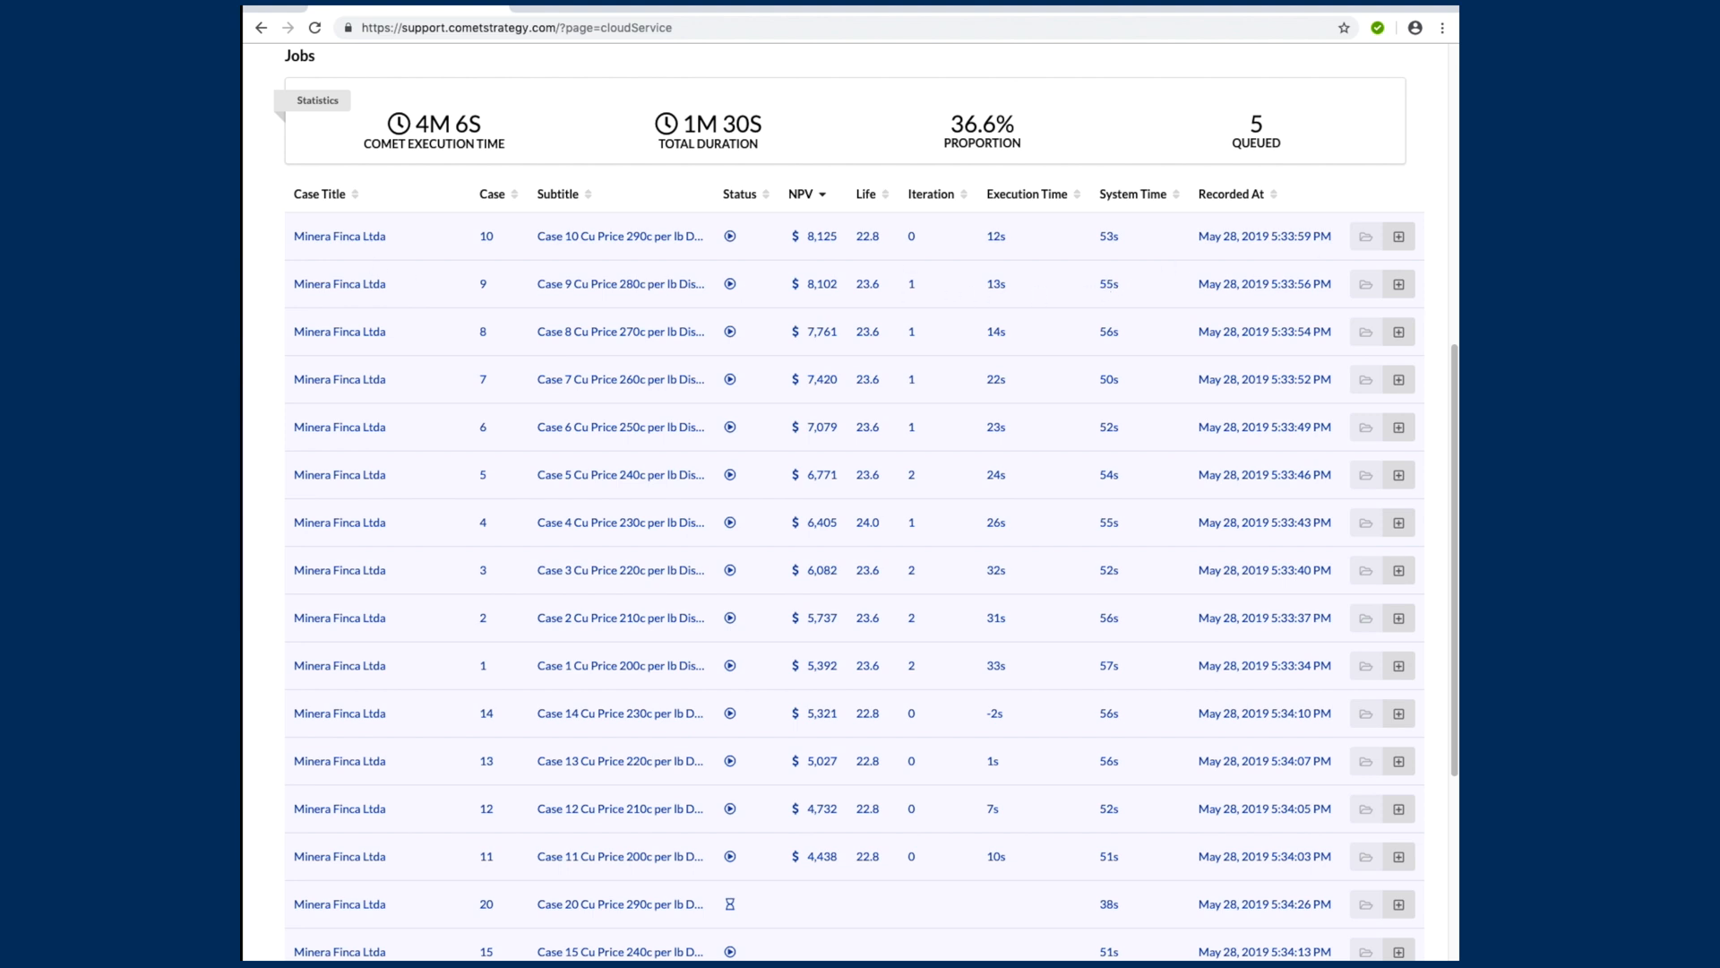
{"action": "left_click", "coordinate": [1397, 239]}
{"action": "scroll", "coordinate": [901, 404], "scroll_direction": "up", "scroll_amount": 5}
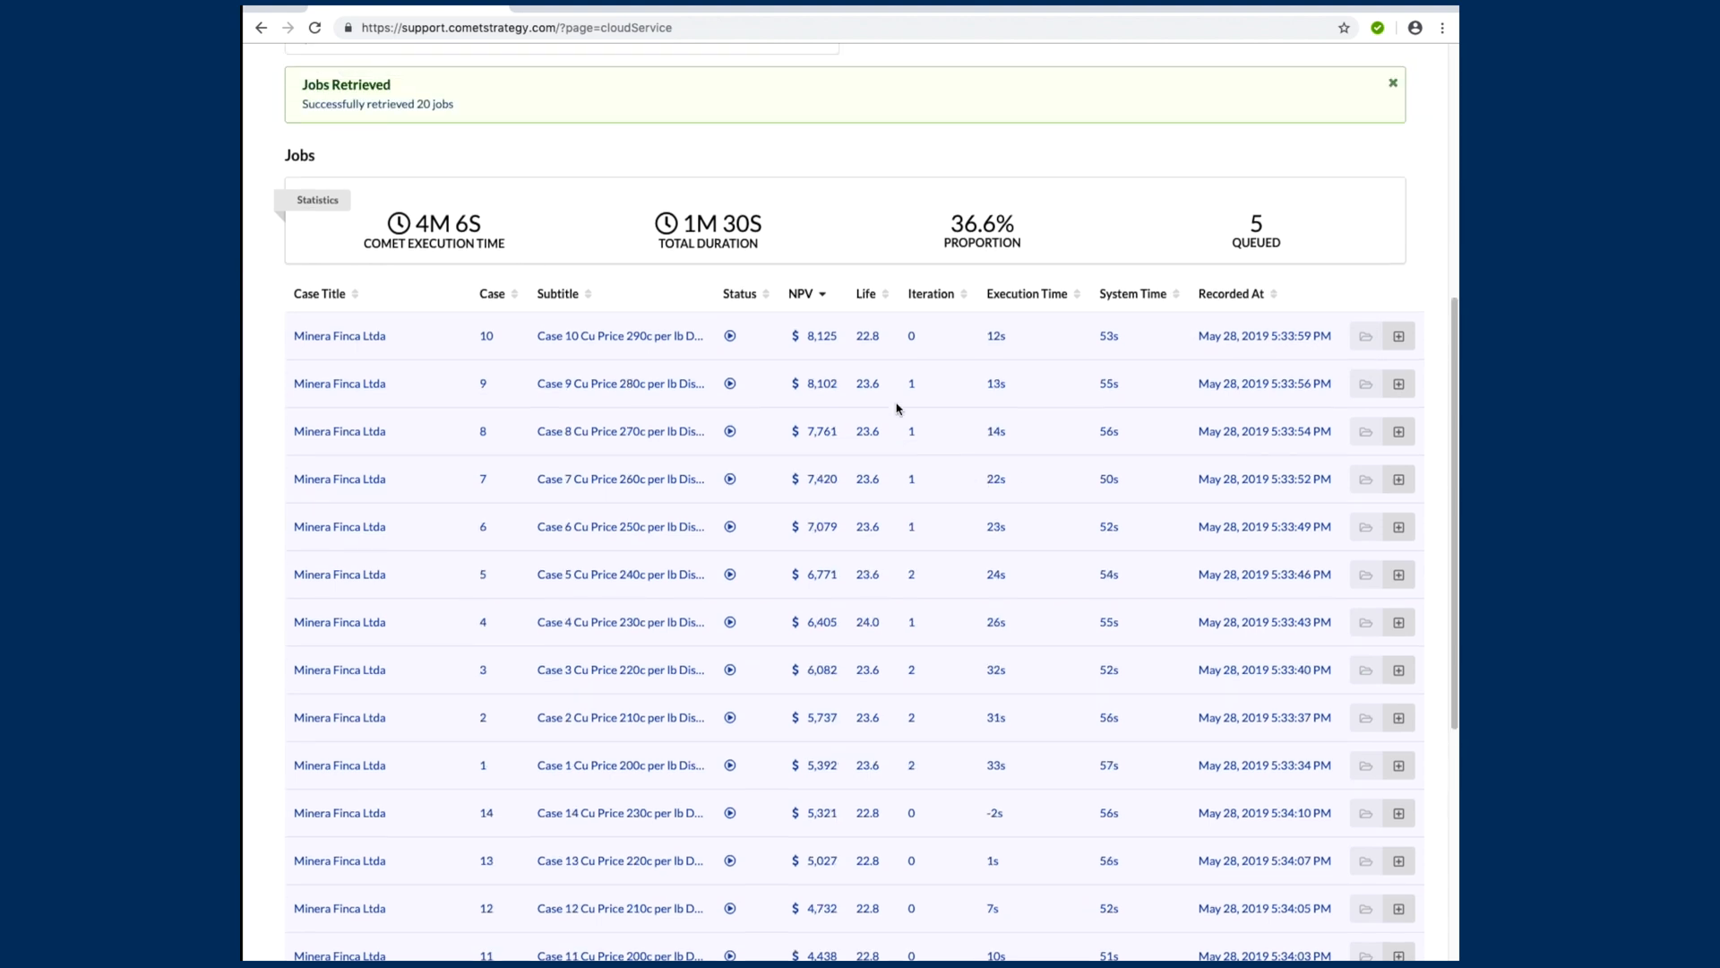
Refresh the job list once more and check which cases have completed, along with their NPVs and the overall statistics.
{"action": "left_click", "coordinate": [339, 311]}
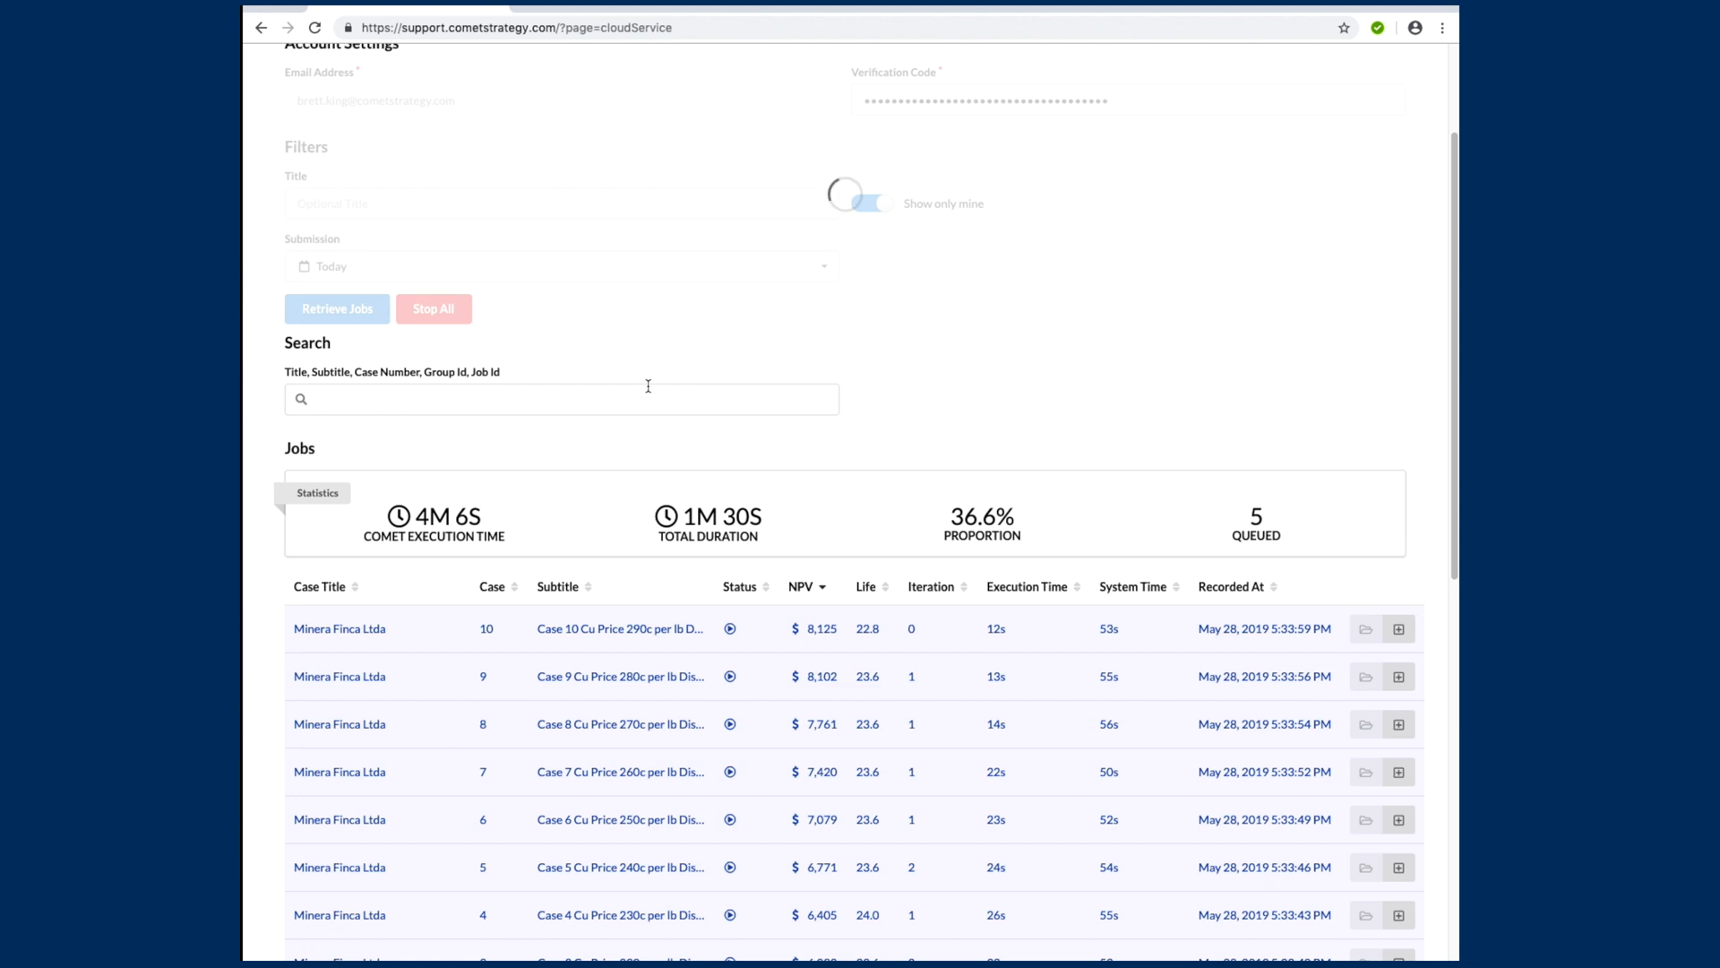
{"action": "scroll", "coordinate": [879, 629], "scroll_direction": "down", "scroll_amount": 2}
{"action": "scroll", "coordinate": [879, 629], "scroll_direction": "down", "scroll_amount": 4}
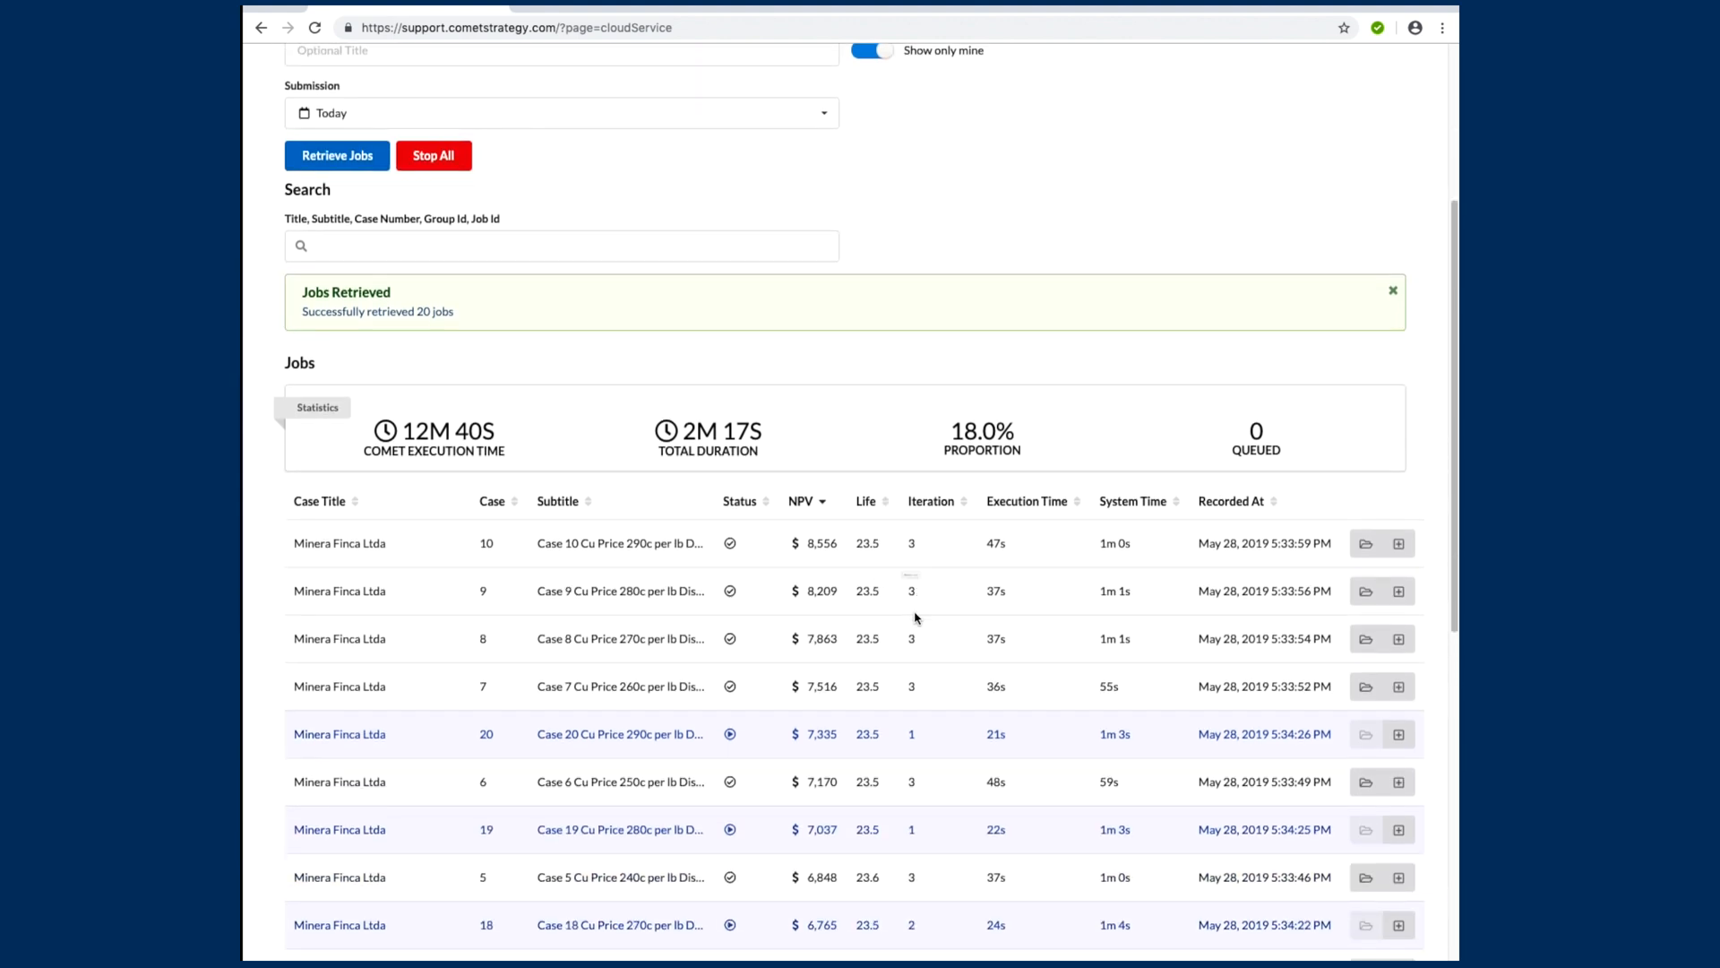
{"action": "scroll", "coordinate": [919, 644], "scroll_direction": "down", "scroll_amount": 5}
{"action": "mouse_move", "coordinate": [909, 495]}
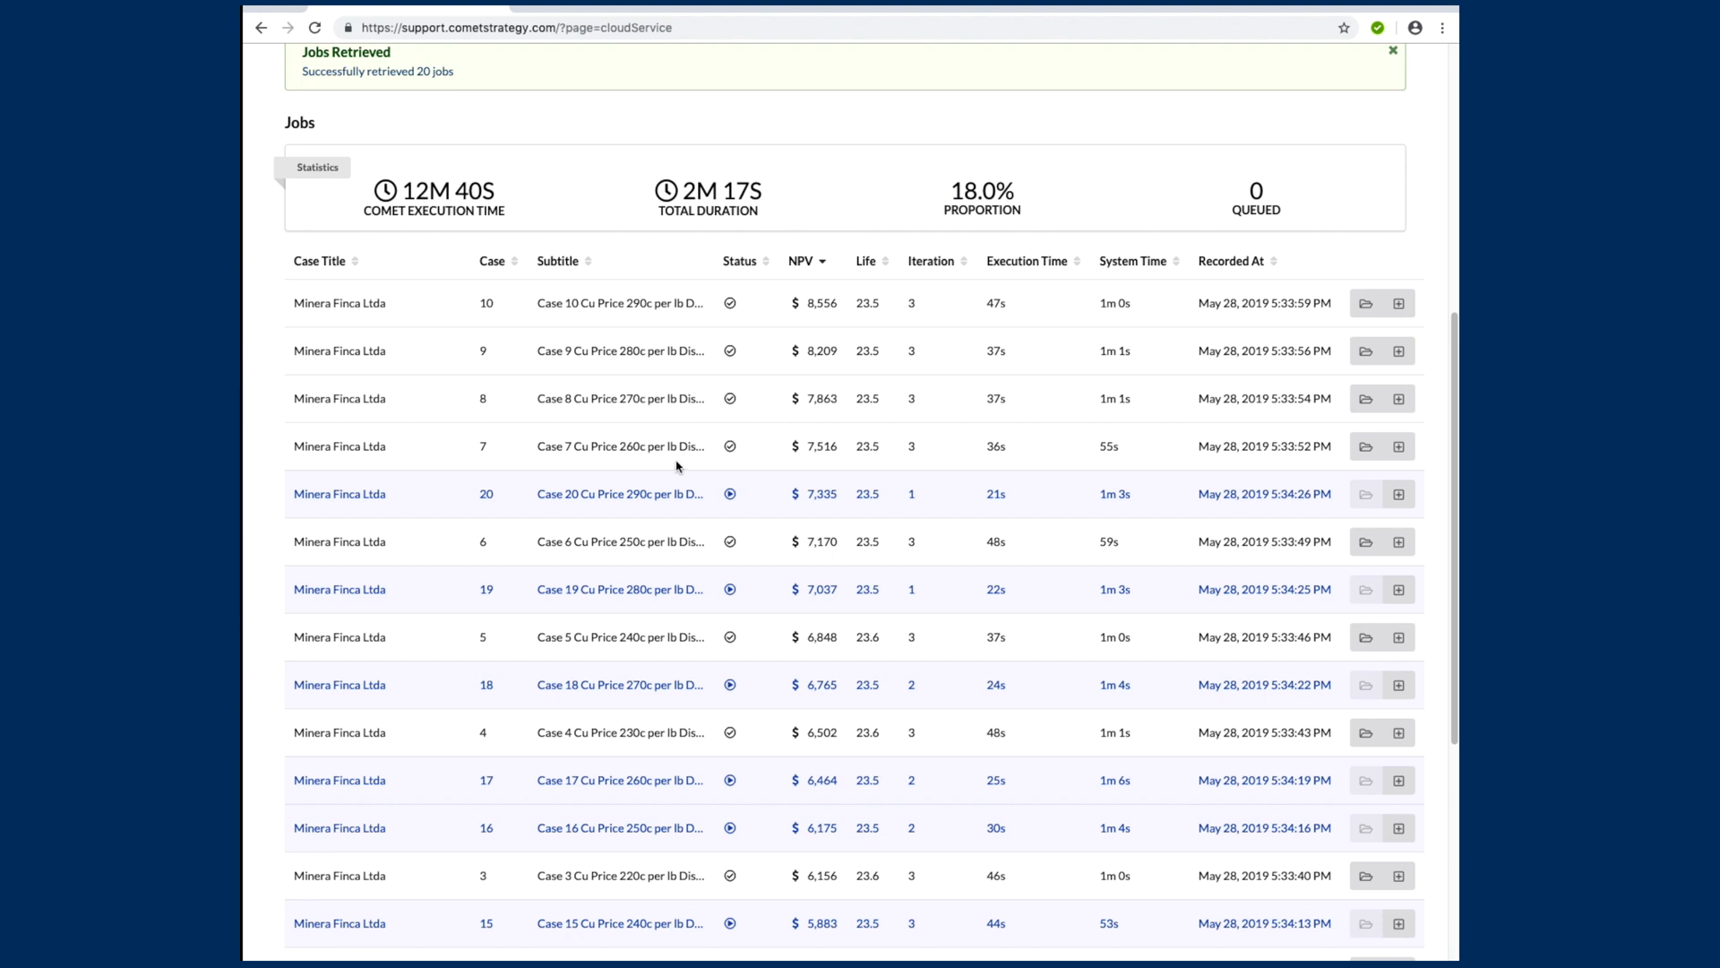
{"action": "scroll", "coordinate": [677, 462], "scroll_direction": "down", "scroll_amount": 10}
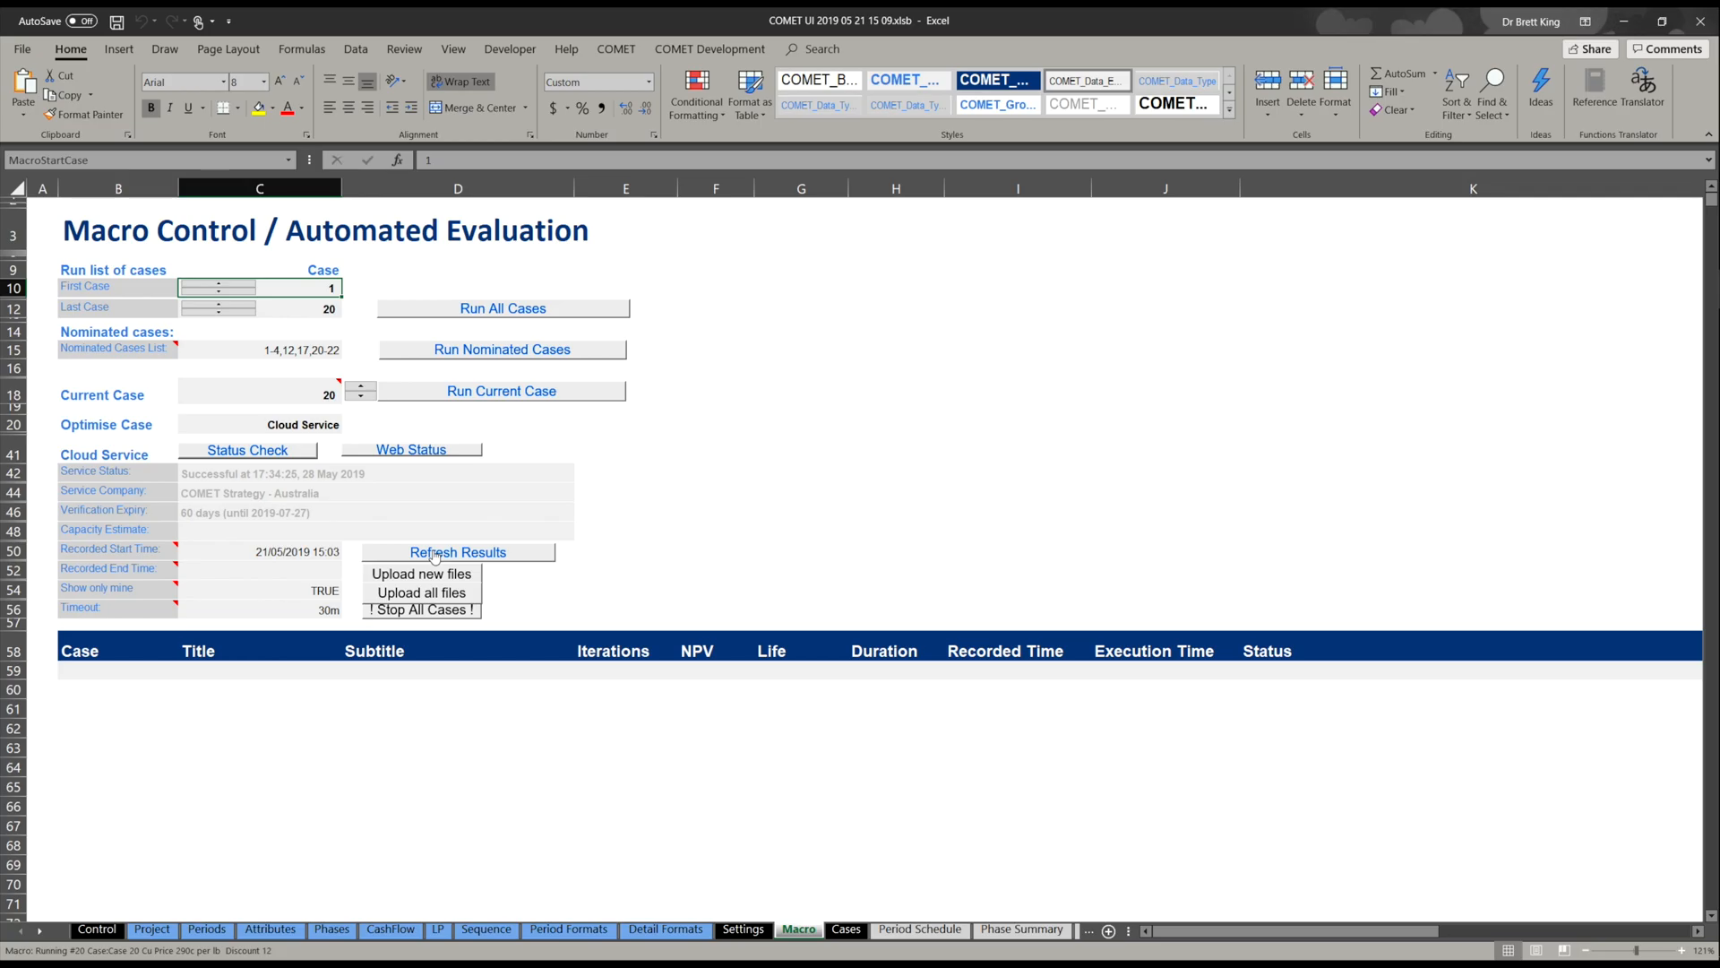
Refresh the cloud results on the Macro sheet and review every case's NPV, life, status, job ID, batch and errors columns.
{"action": "left_click", "coordinate": [435, 553]}
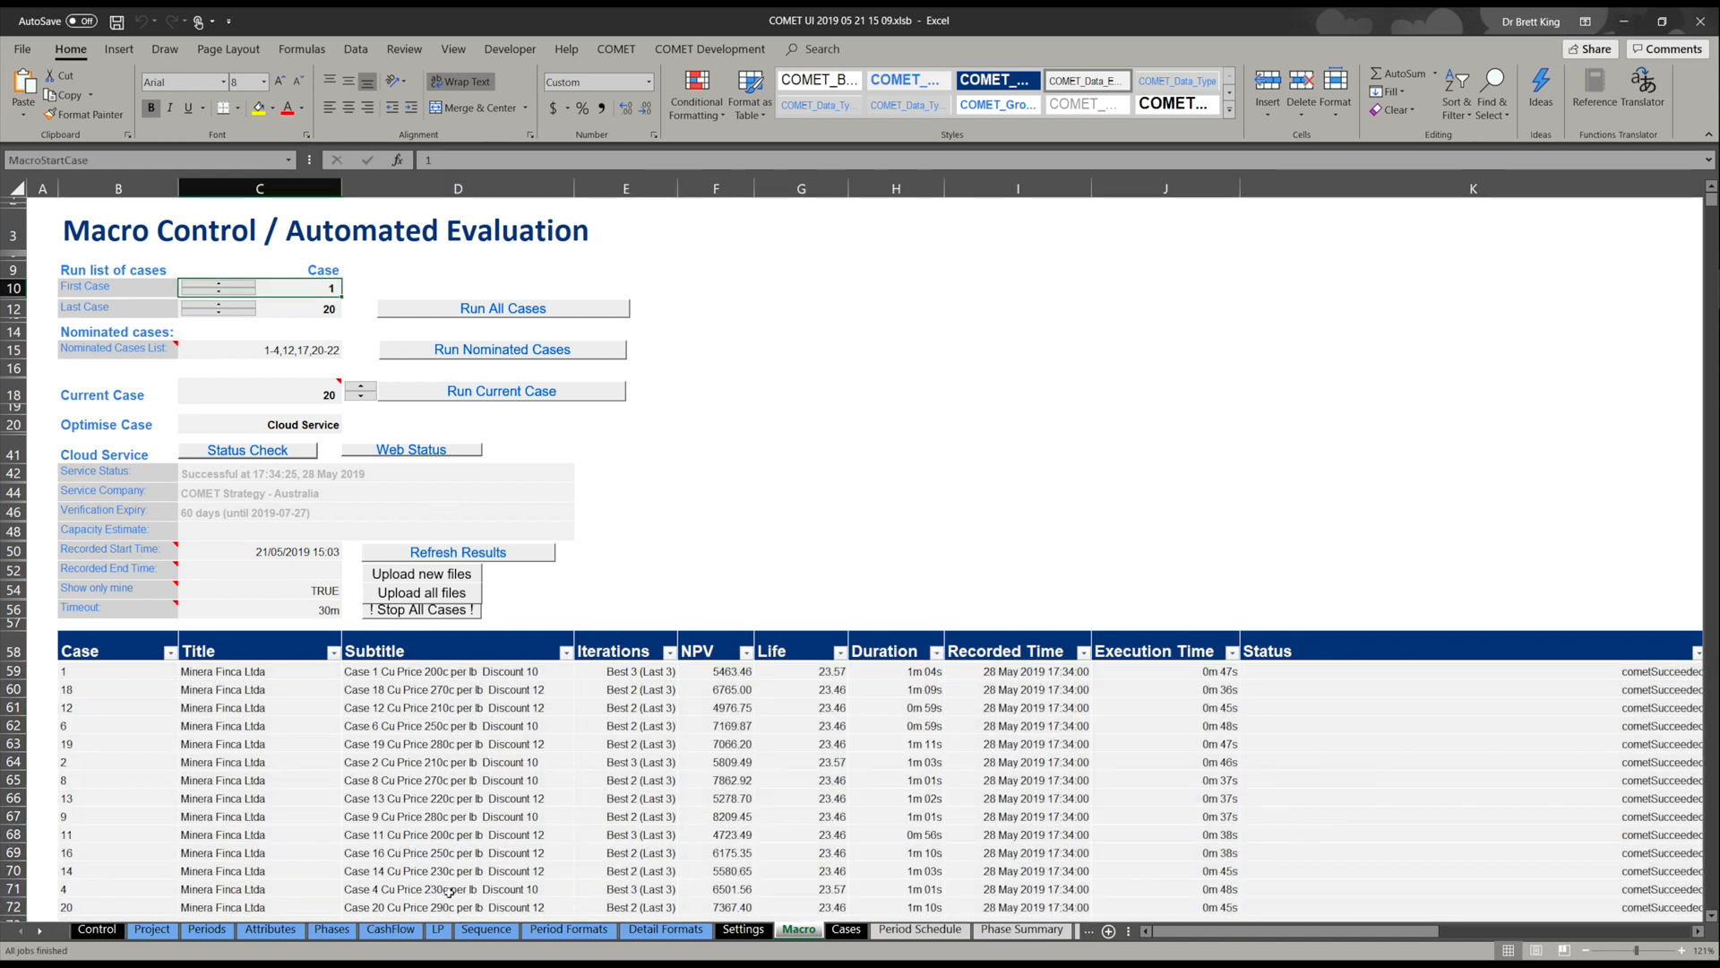
{"action": "scroll", "coordinate": [441, 767], "scroll_direction": "down", "scroll_amount": 4}
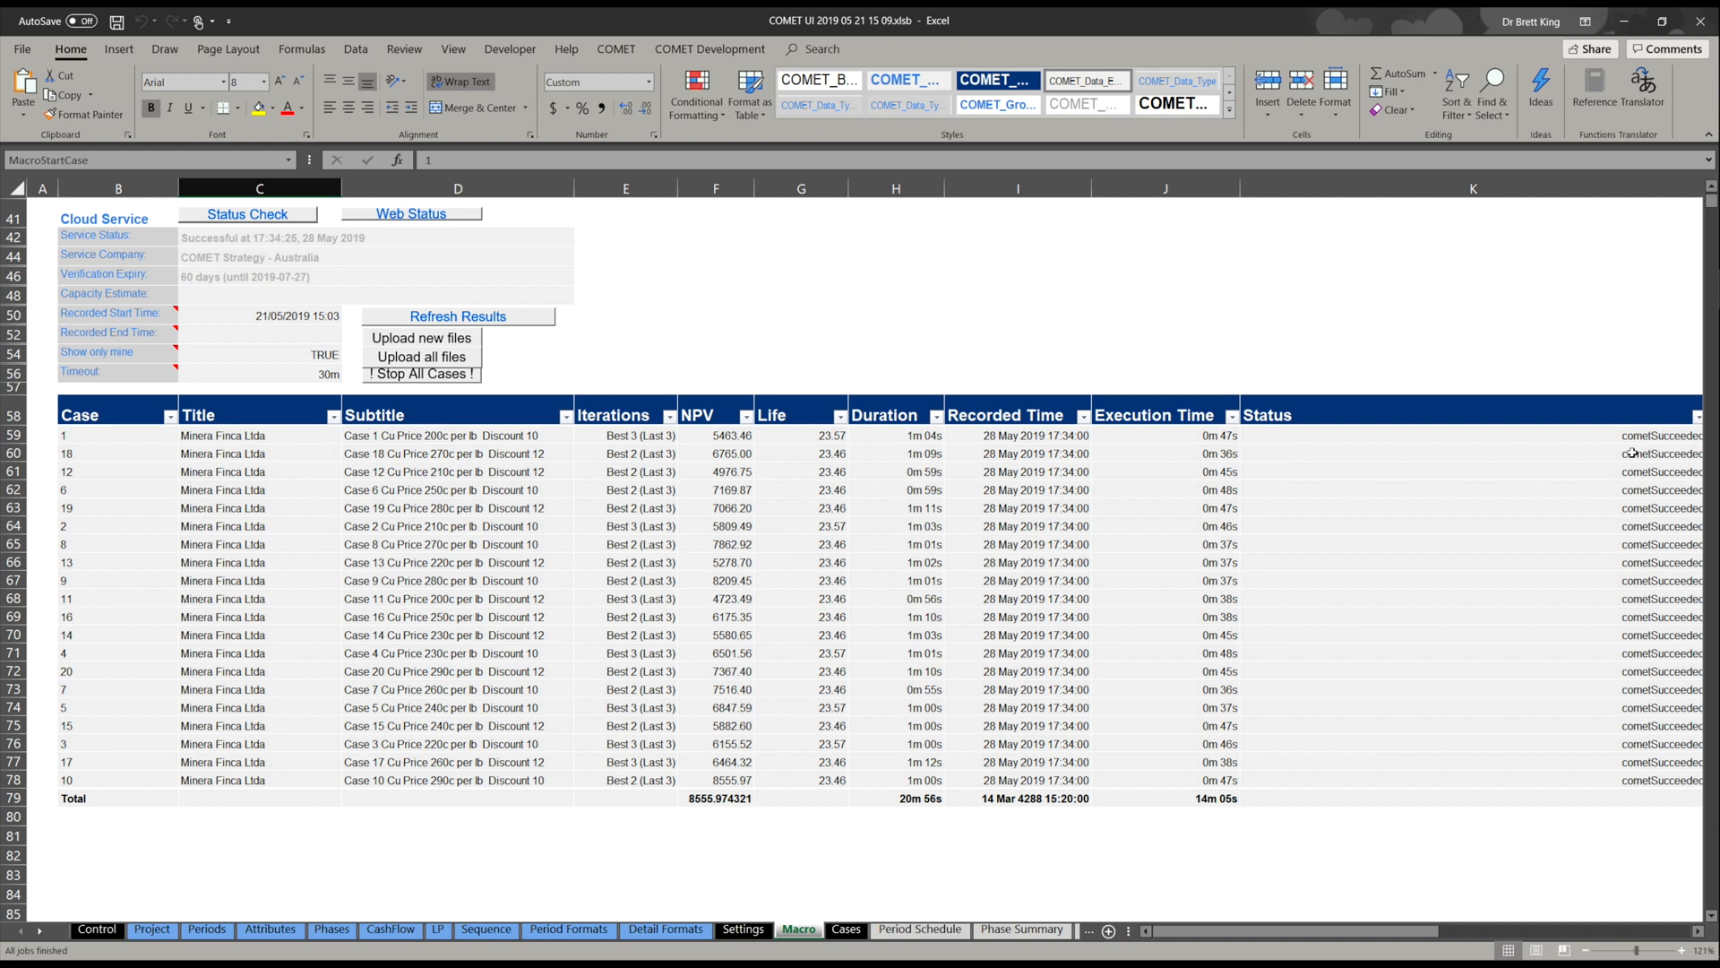
{"action": "left_click", "coordinate": [1698, 931]}
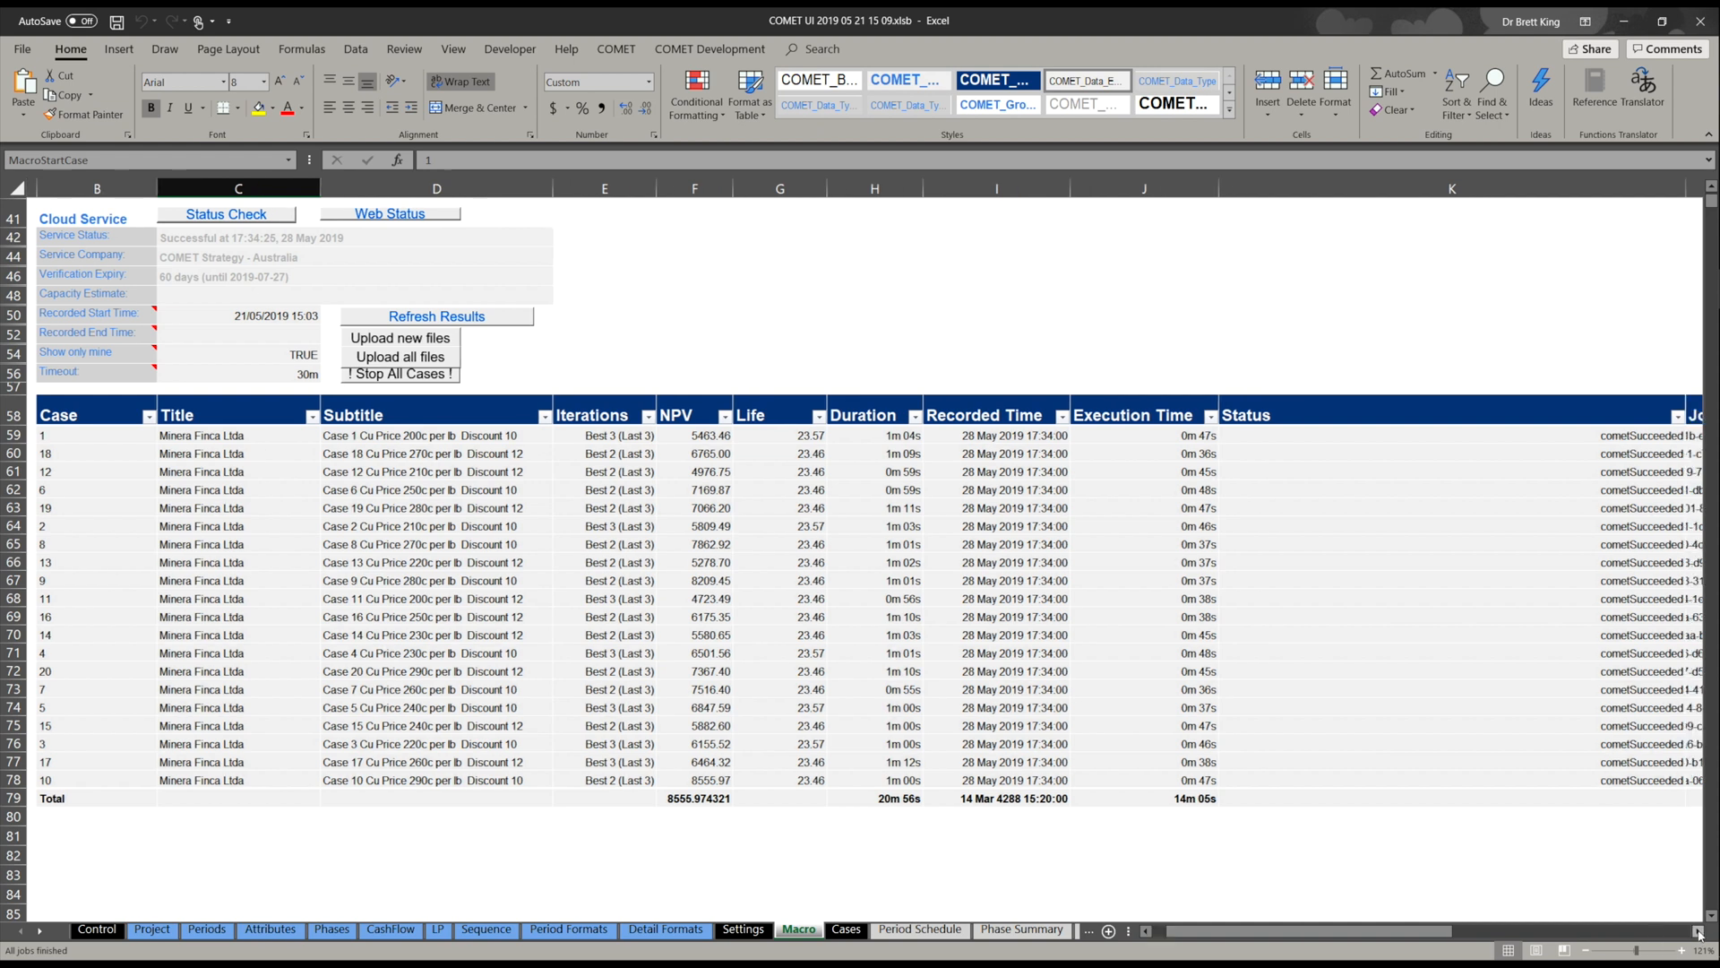
{"action": "left_click", "coordinate": [1698, 931]}
{"action": "left_click", "coordinate": [1698, 931]}
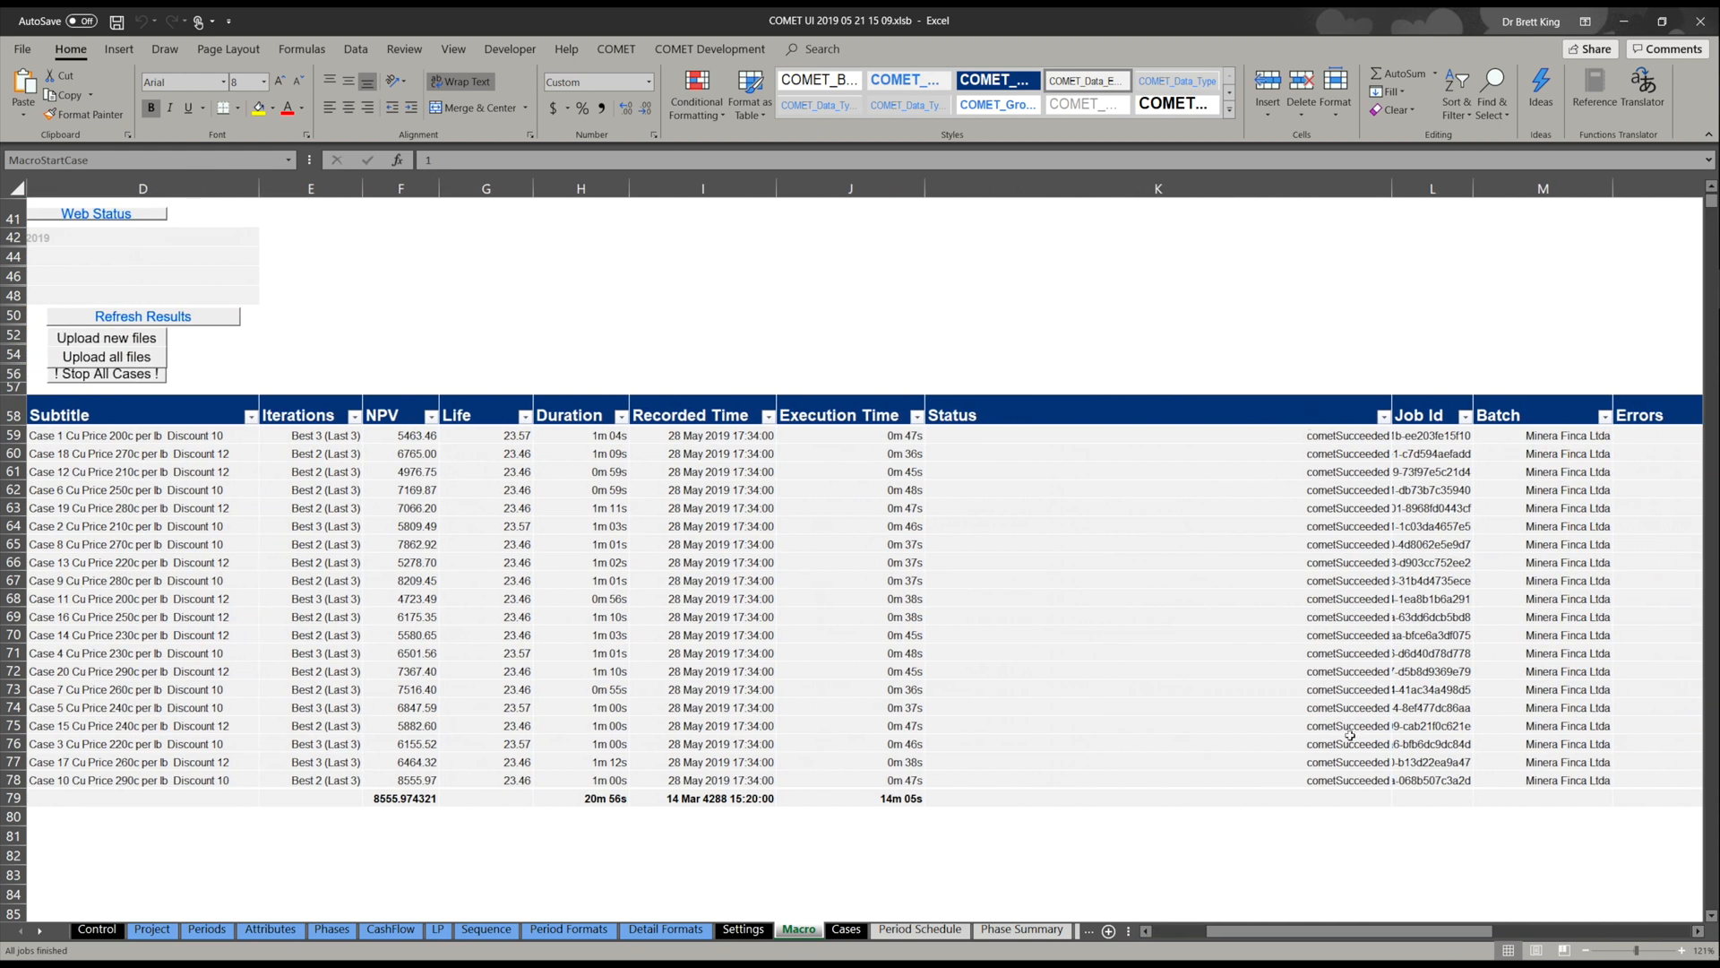
{"action": "left_click_drag", "start_coordinate": [1226, 938], "coordinate": [1172, 938]}
{"action": "left_click", "coordinate": [727, 436]}
{"action": "left_click", "coordinate": [788, 469]}
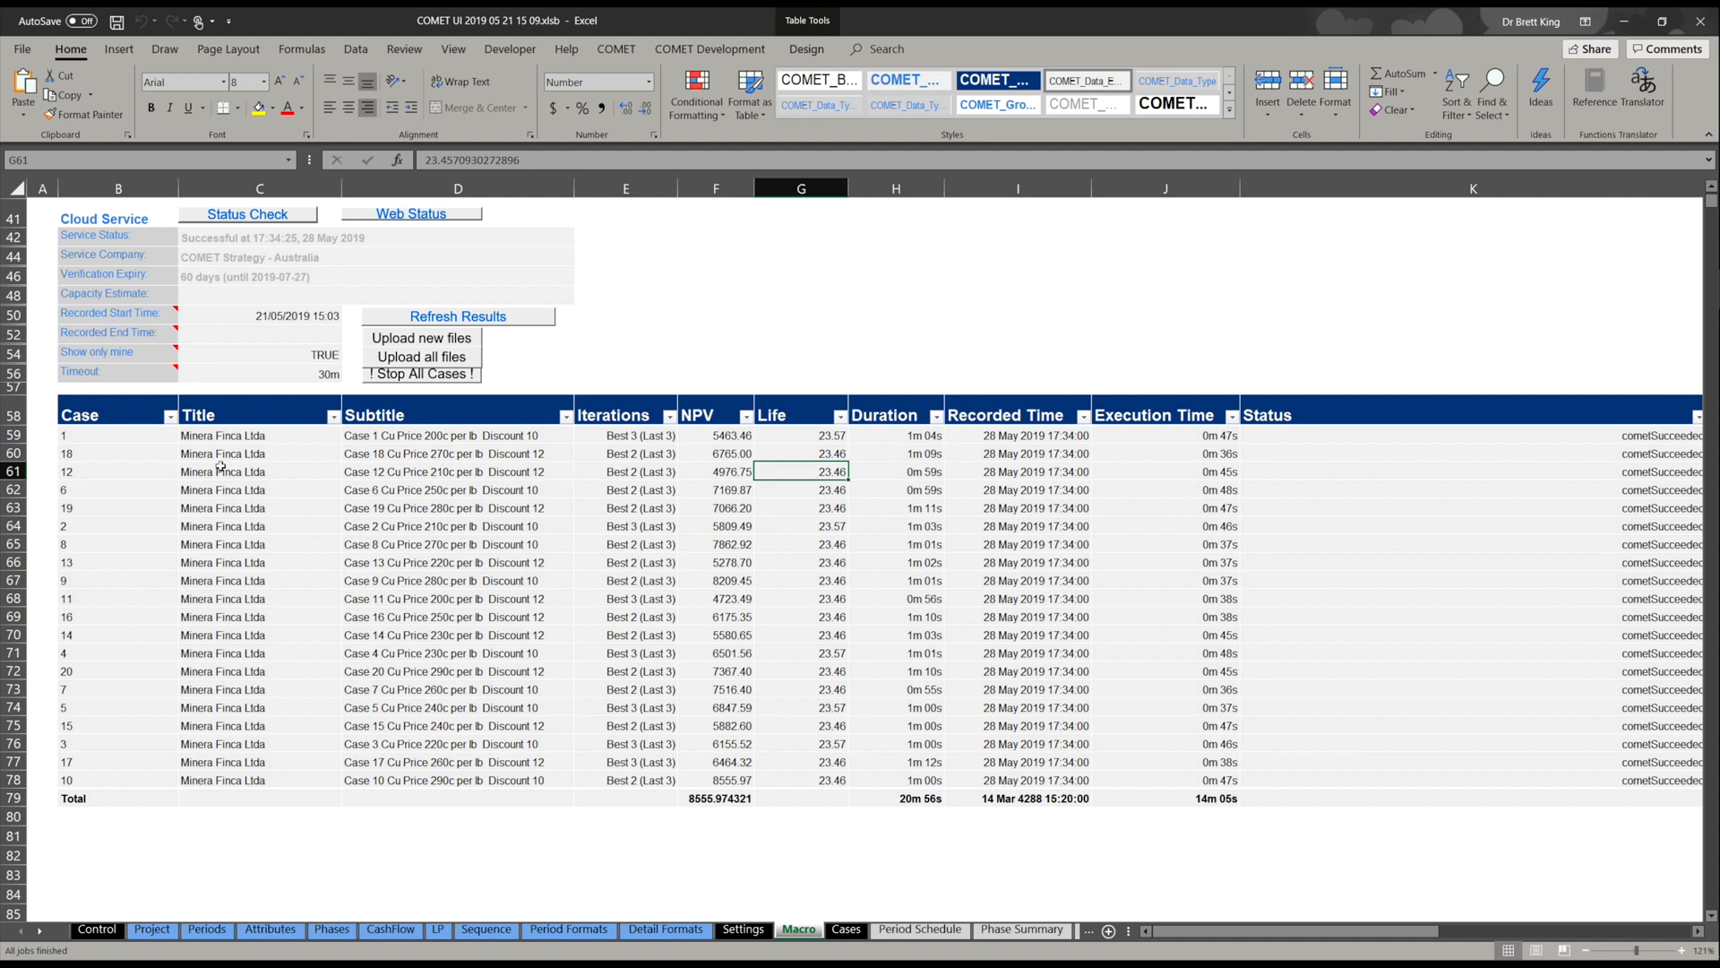
Sort the results table by case from smallest to largest, and re-sort it by NPV from largest to smallest.
{"action": "left_click", "coordinate": [171, 417]}
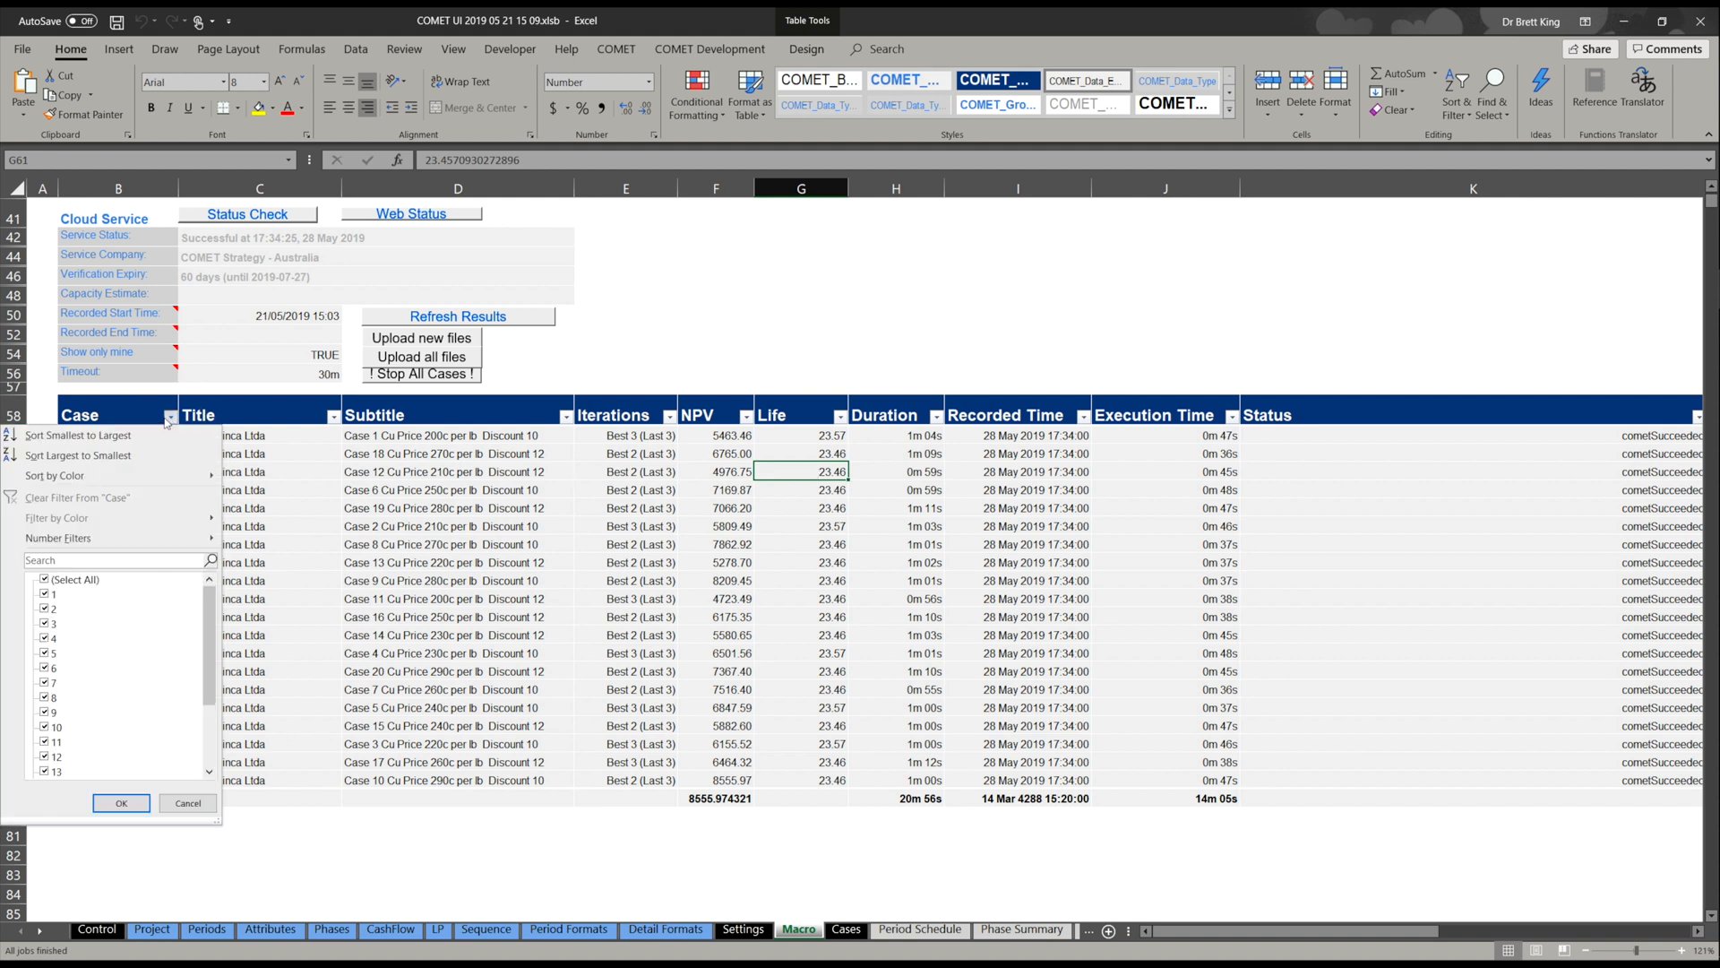
{"action": "left_click", "coordinate": [79, 436]}
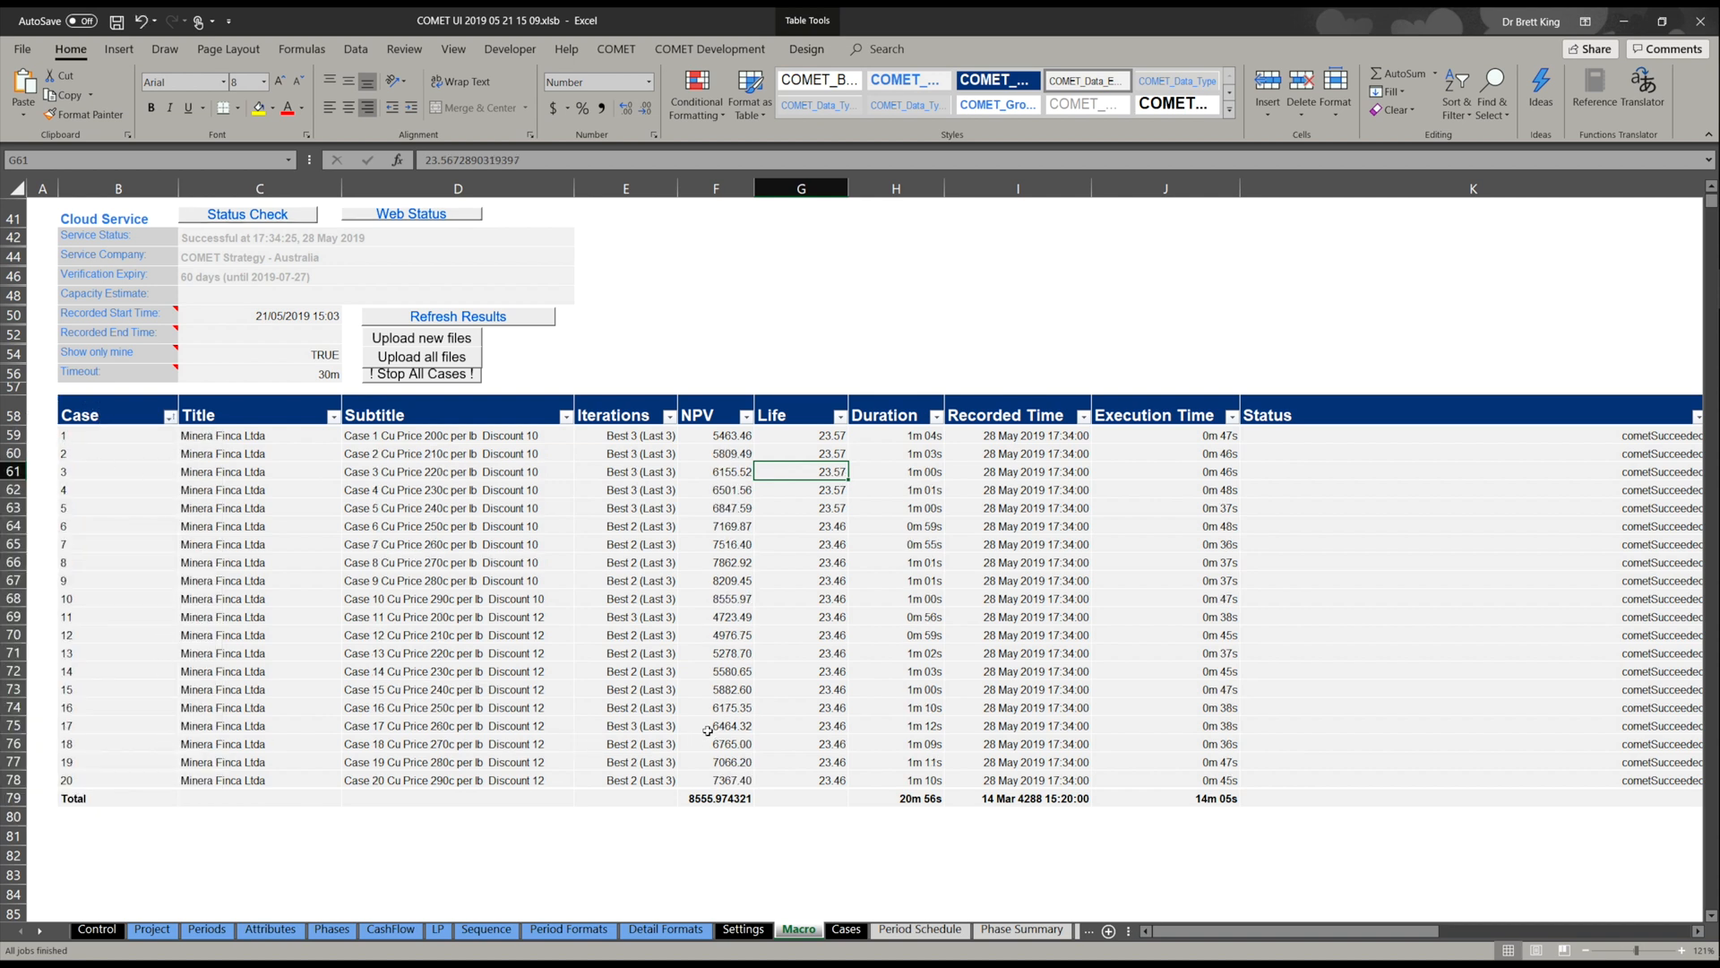
{"action": "left_click", "coordinate": [746, 417]}
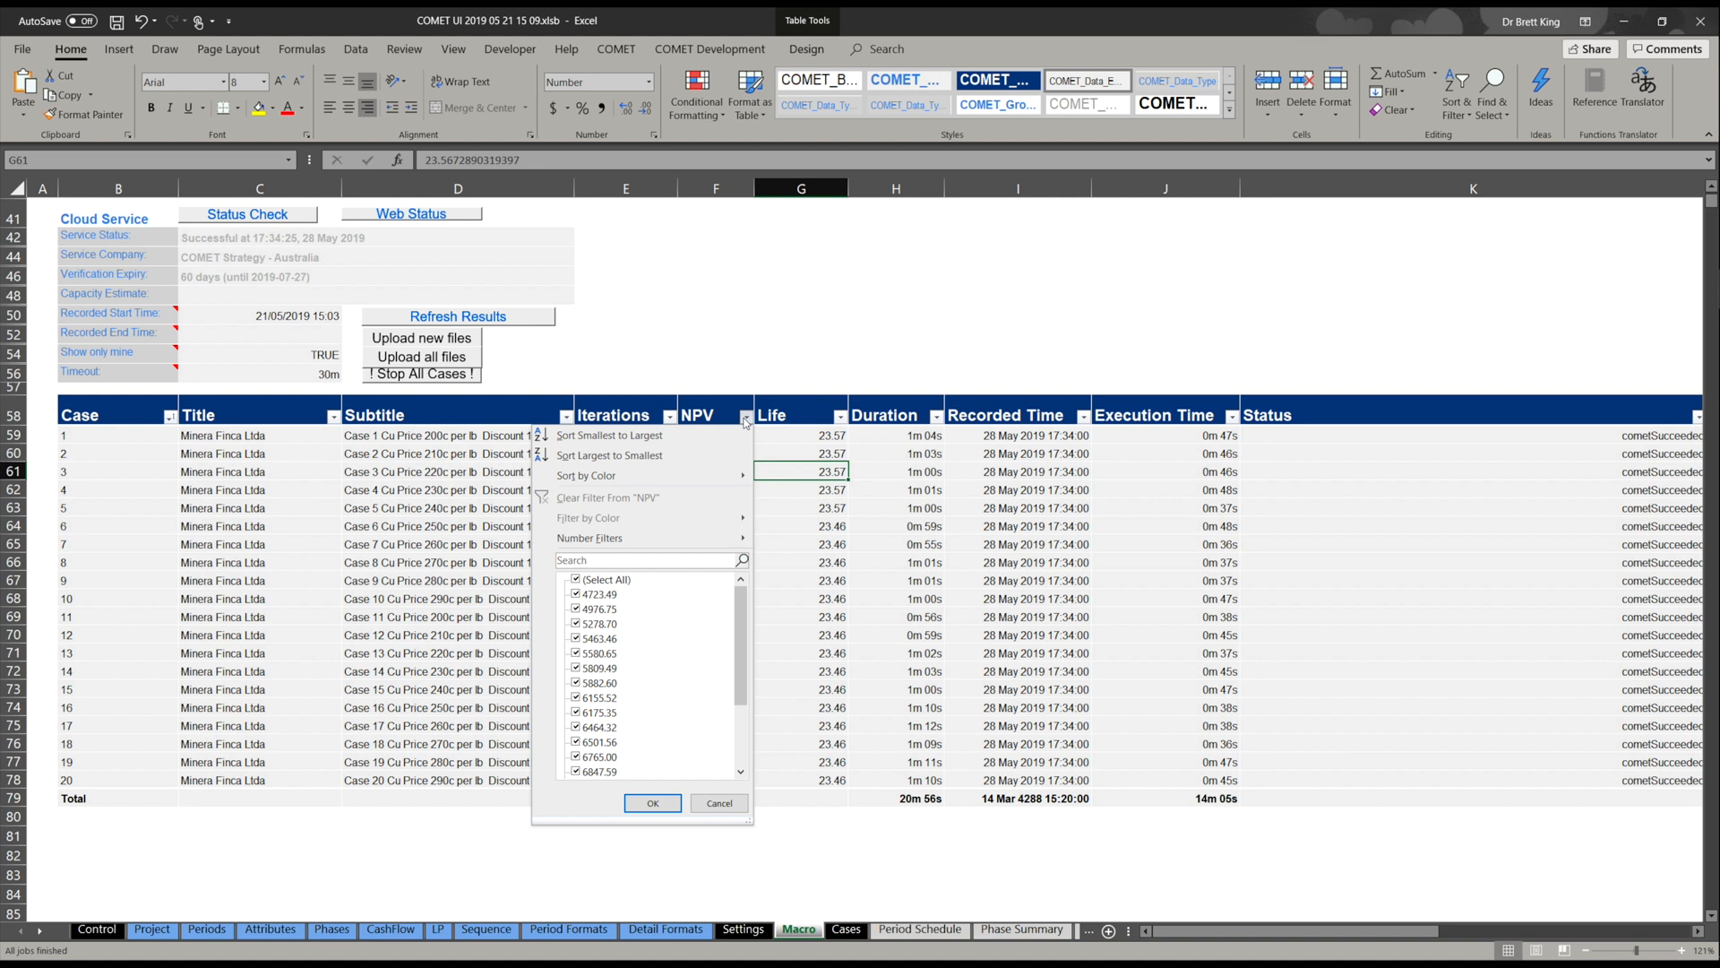
{"action": "left_click", "coordinate": [607, 455]}
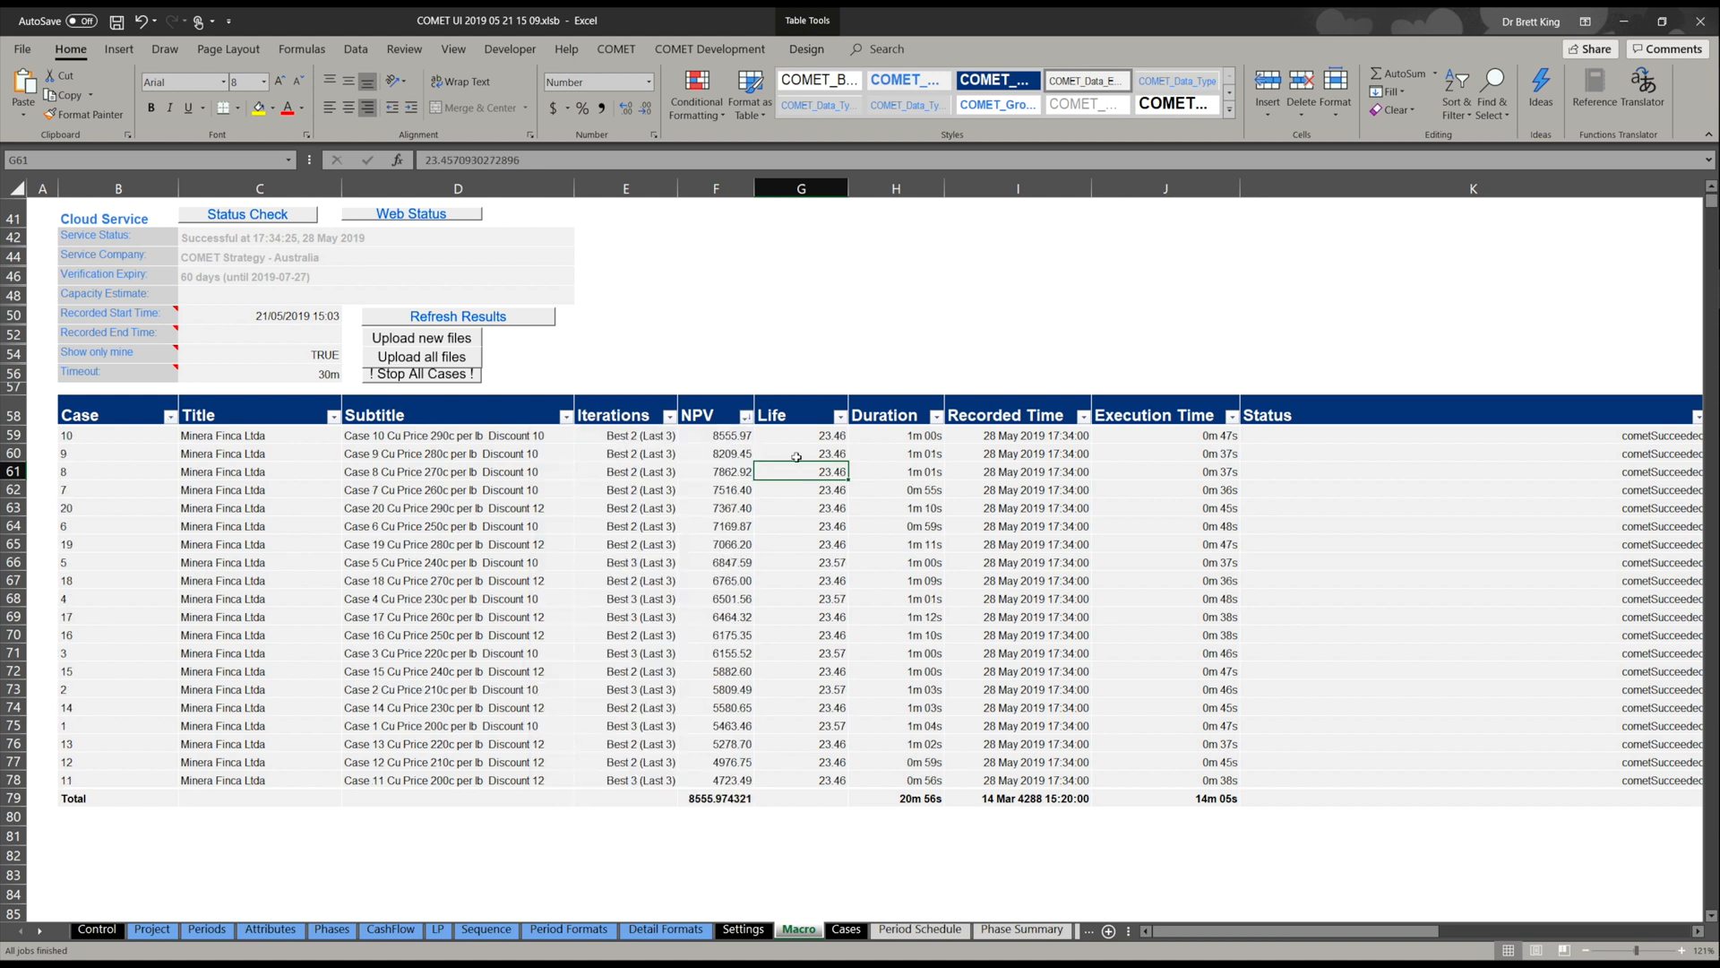
Import all files of the cloud jobs for the seven highest-NPV cases (10, 9, 8, 7, 20, 6 and 19).
{"action": "left_click", "coordinate": [713, 437]}
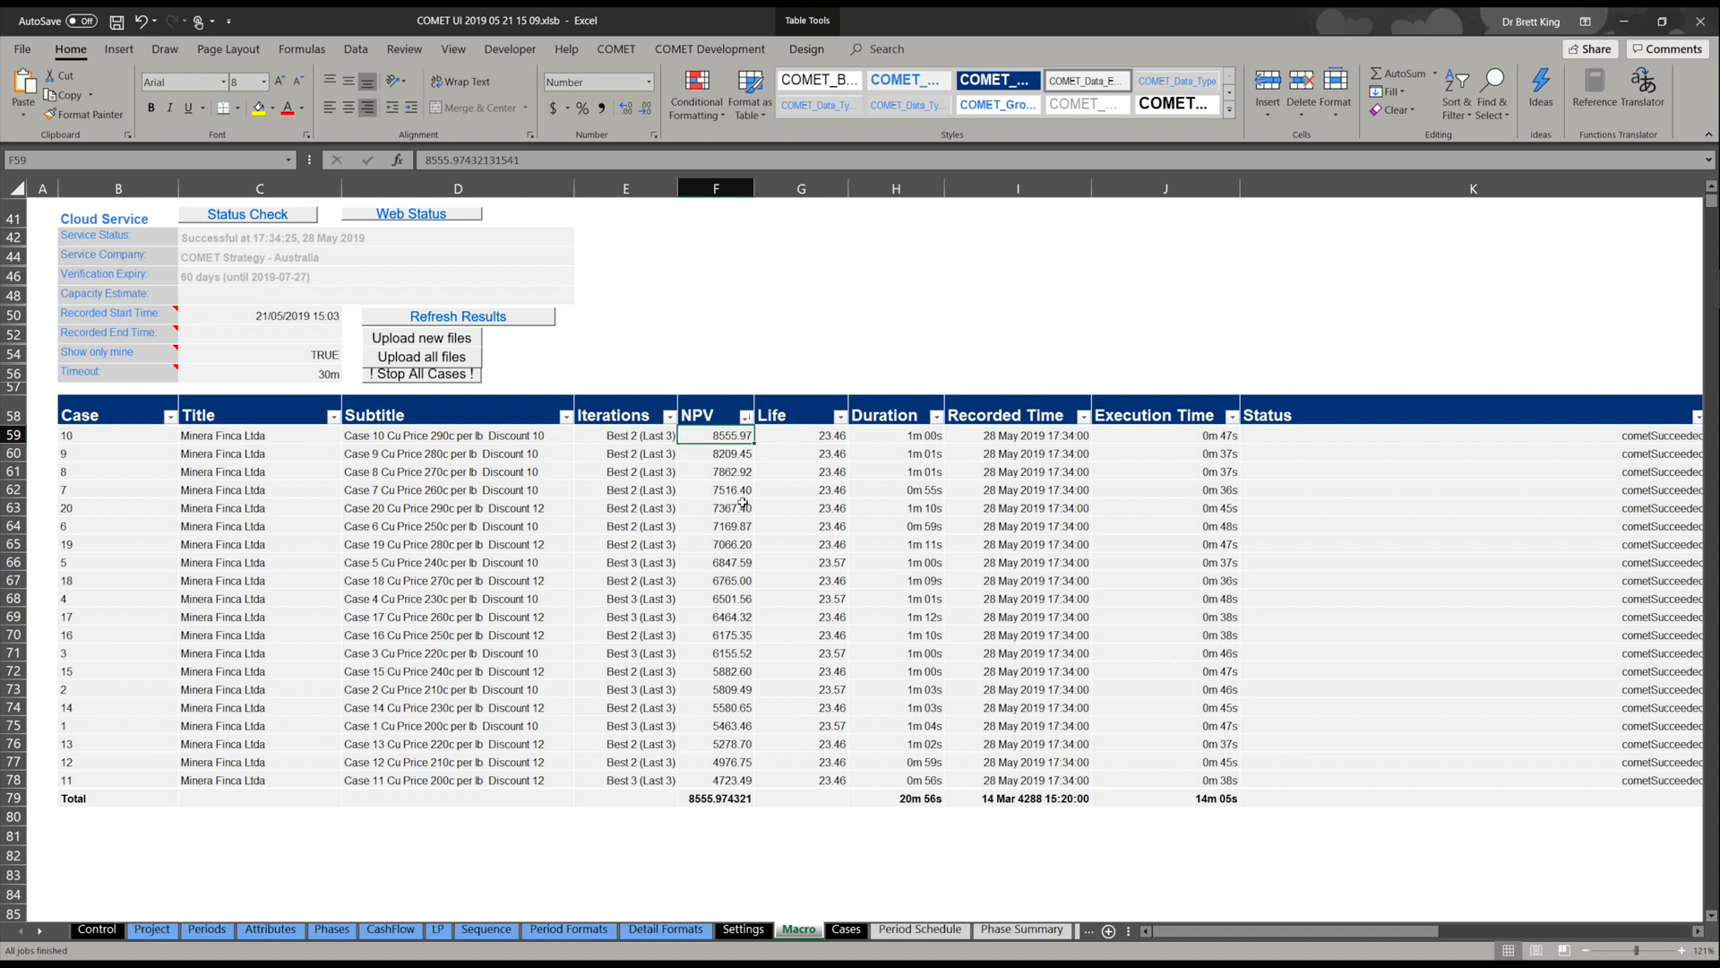
{"action": "right_click", "coordinate": [718, 440]}
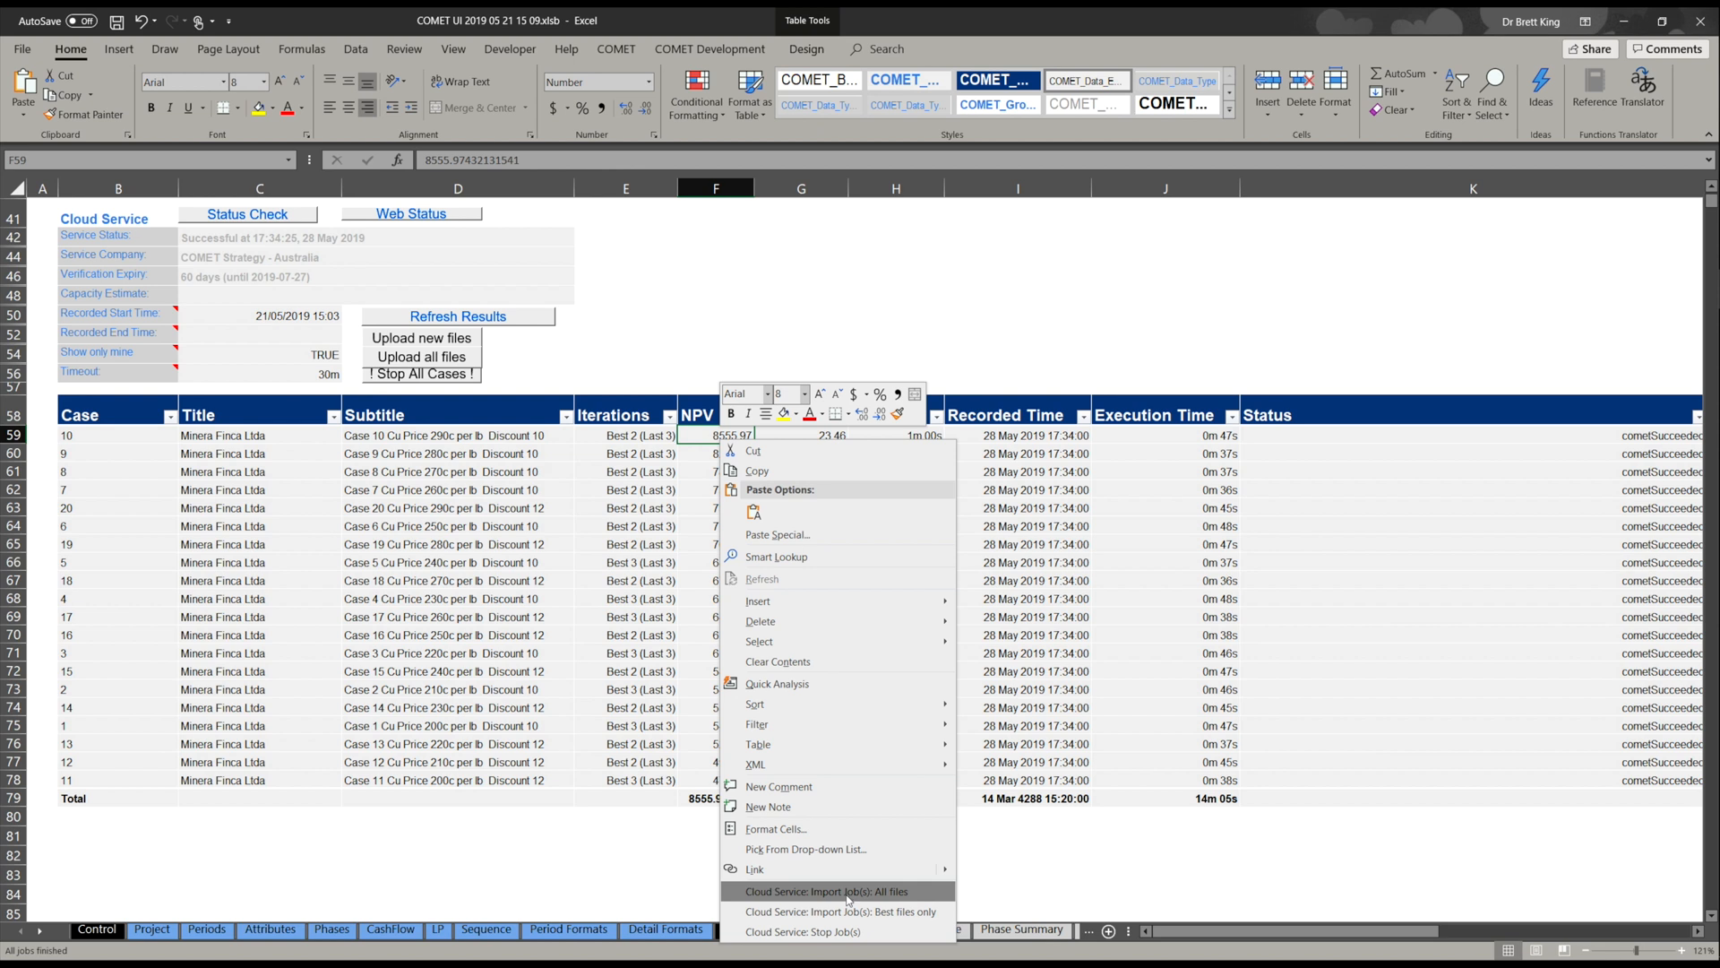
{"action": "left_click", "coordinate": [699, 473]}
{"action": "left_click", "coordinate": [703, 472], "text": "shift"}
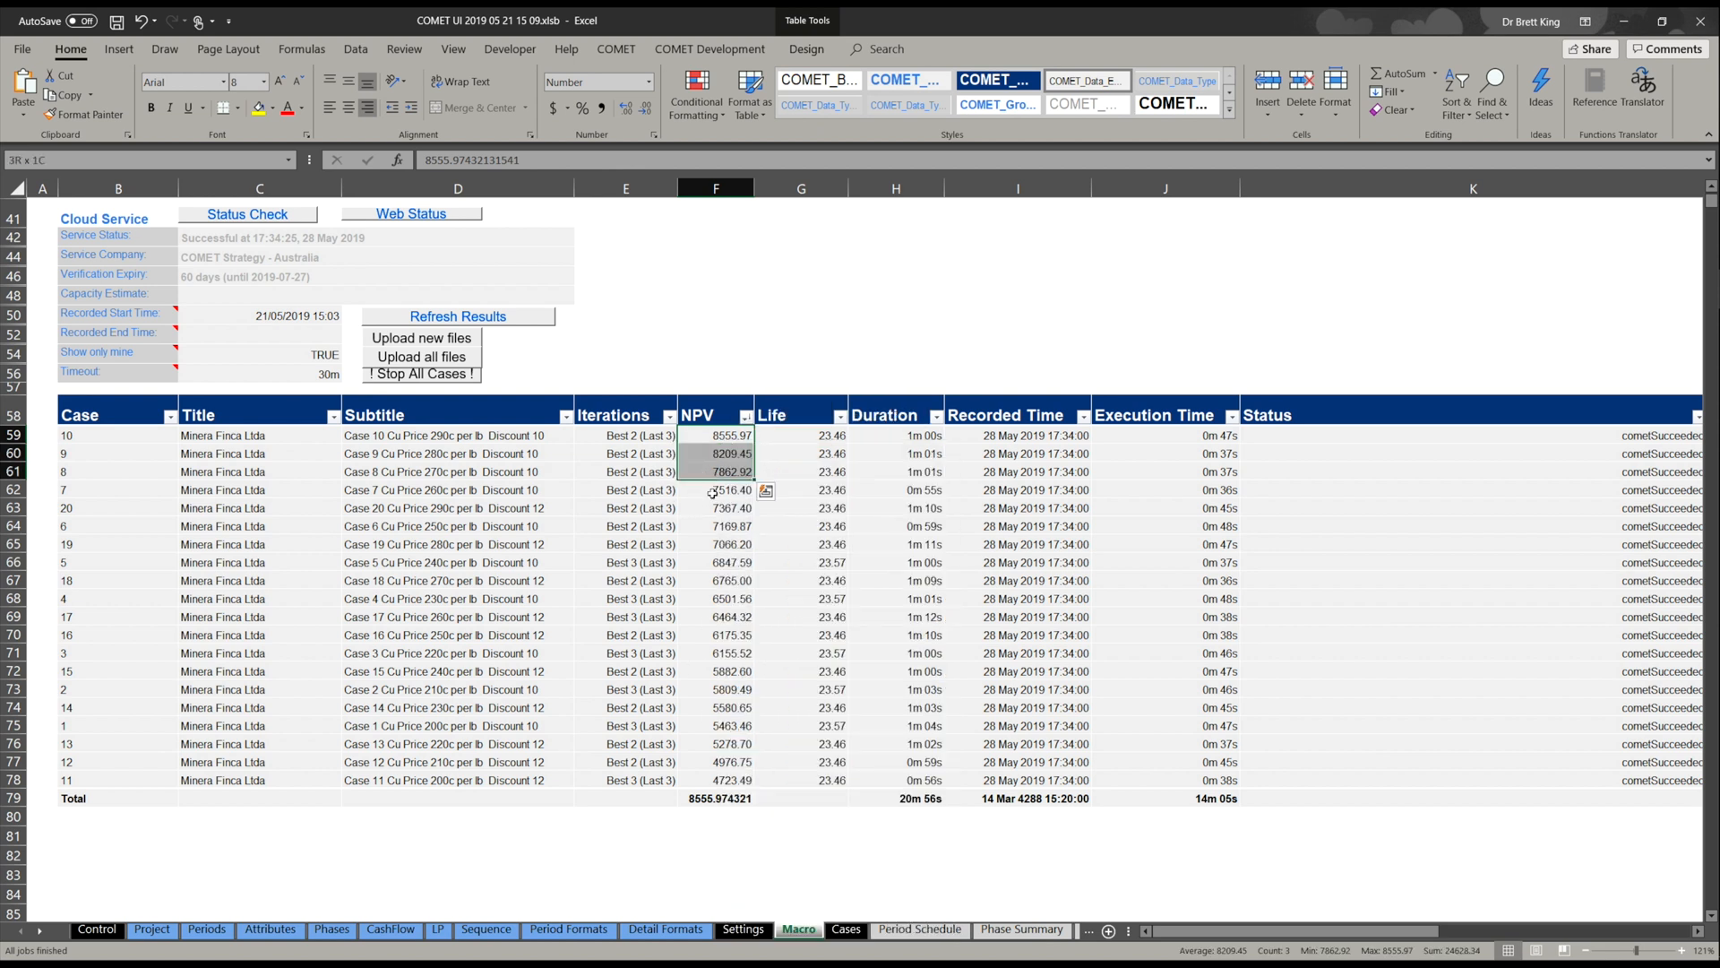
{"action": "left_click", "coordinate": [704, 544], "text": "shift"}
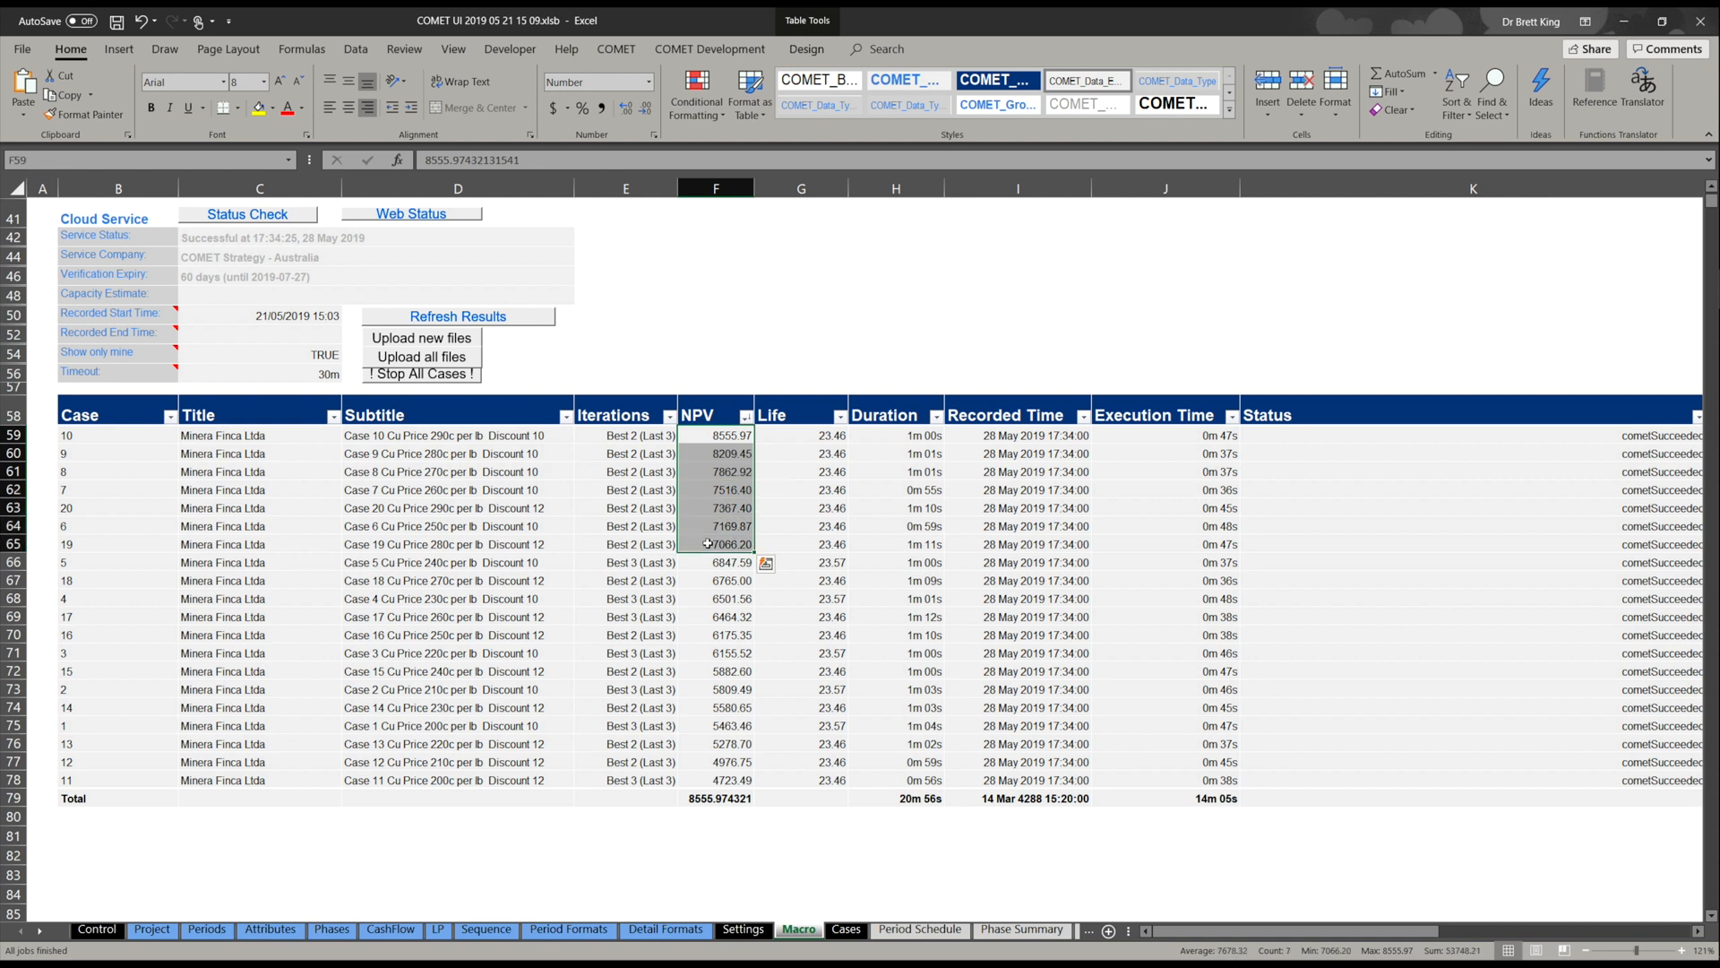
{"action": "right_click", "coordinate": [707, 544]}
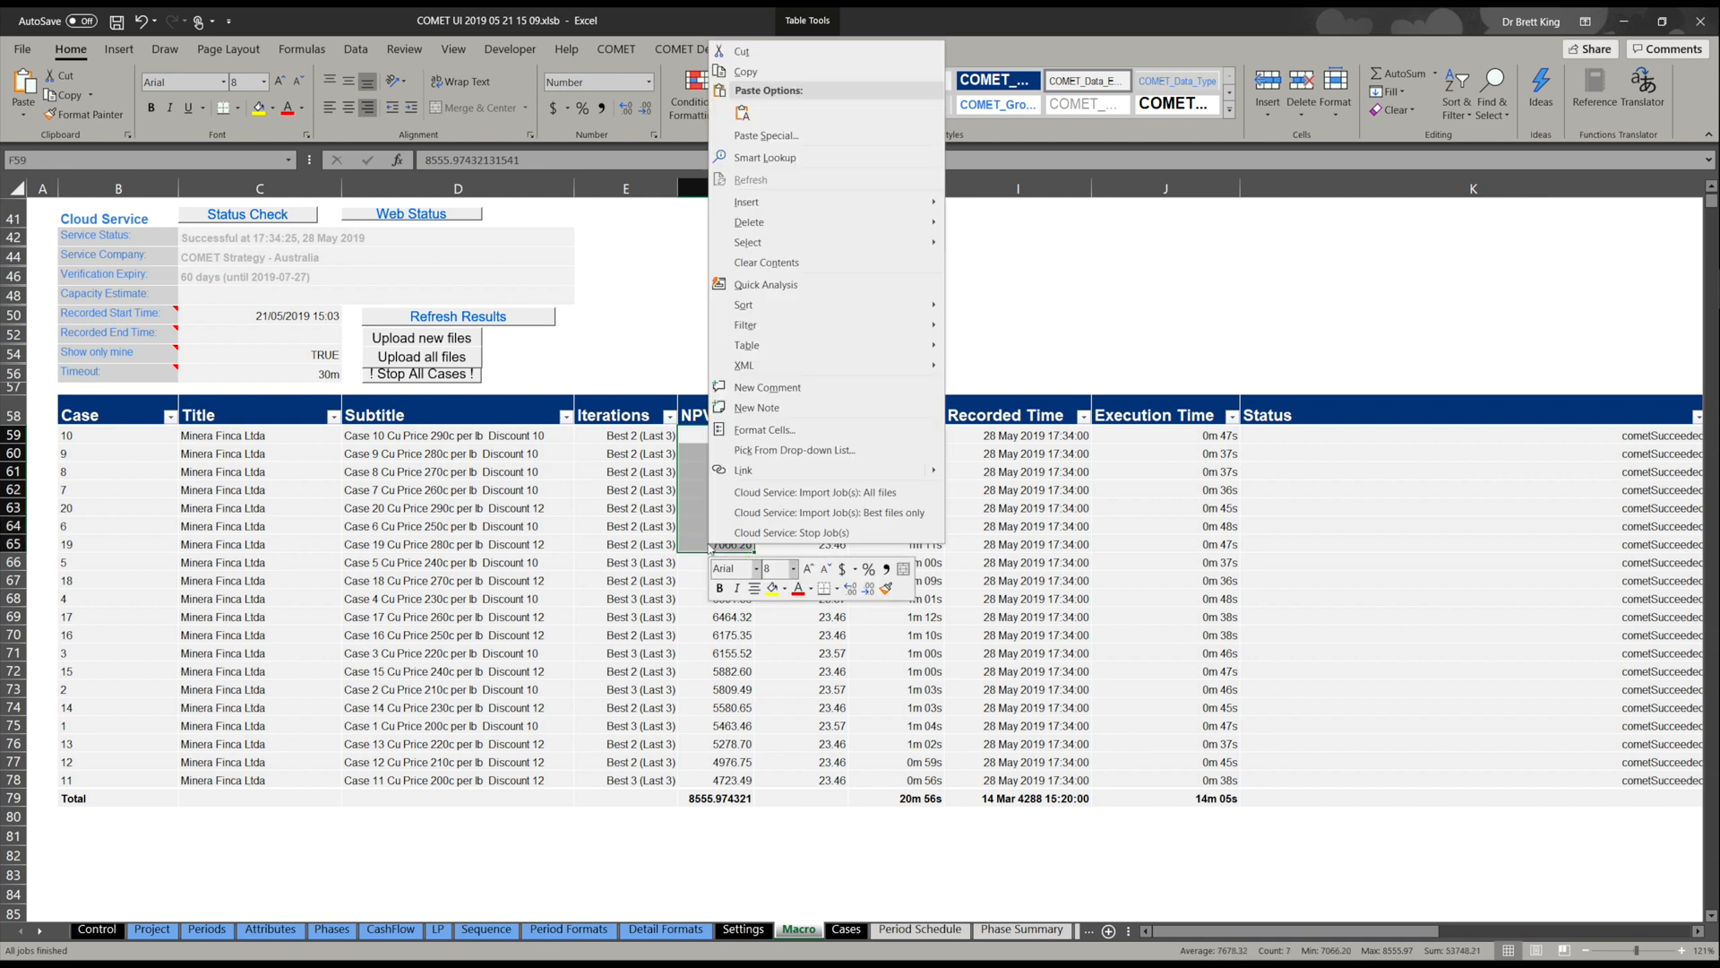
{"action": "left_click", "coordinate": [788, 498]}
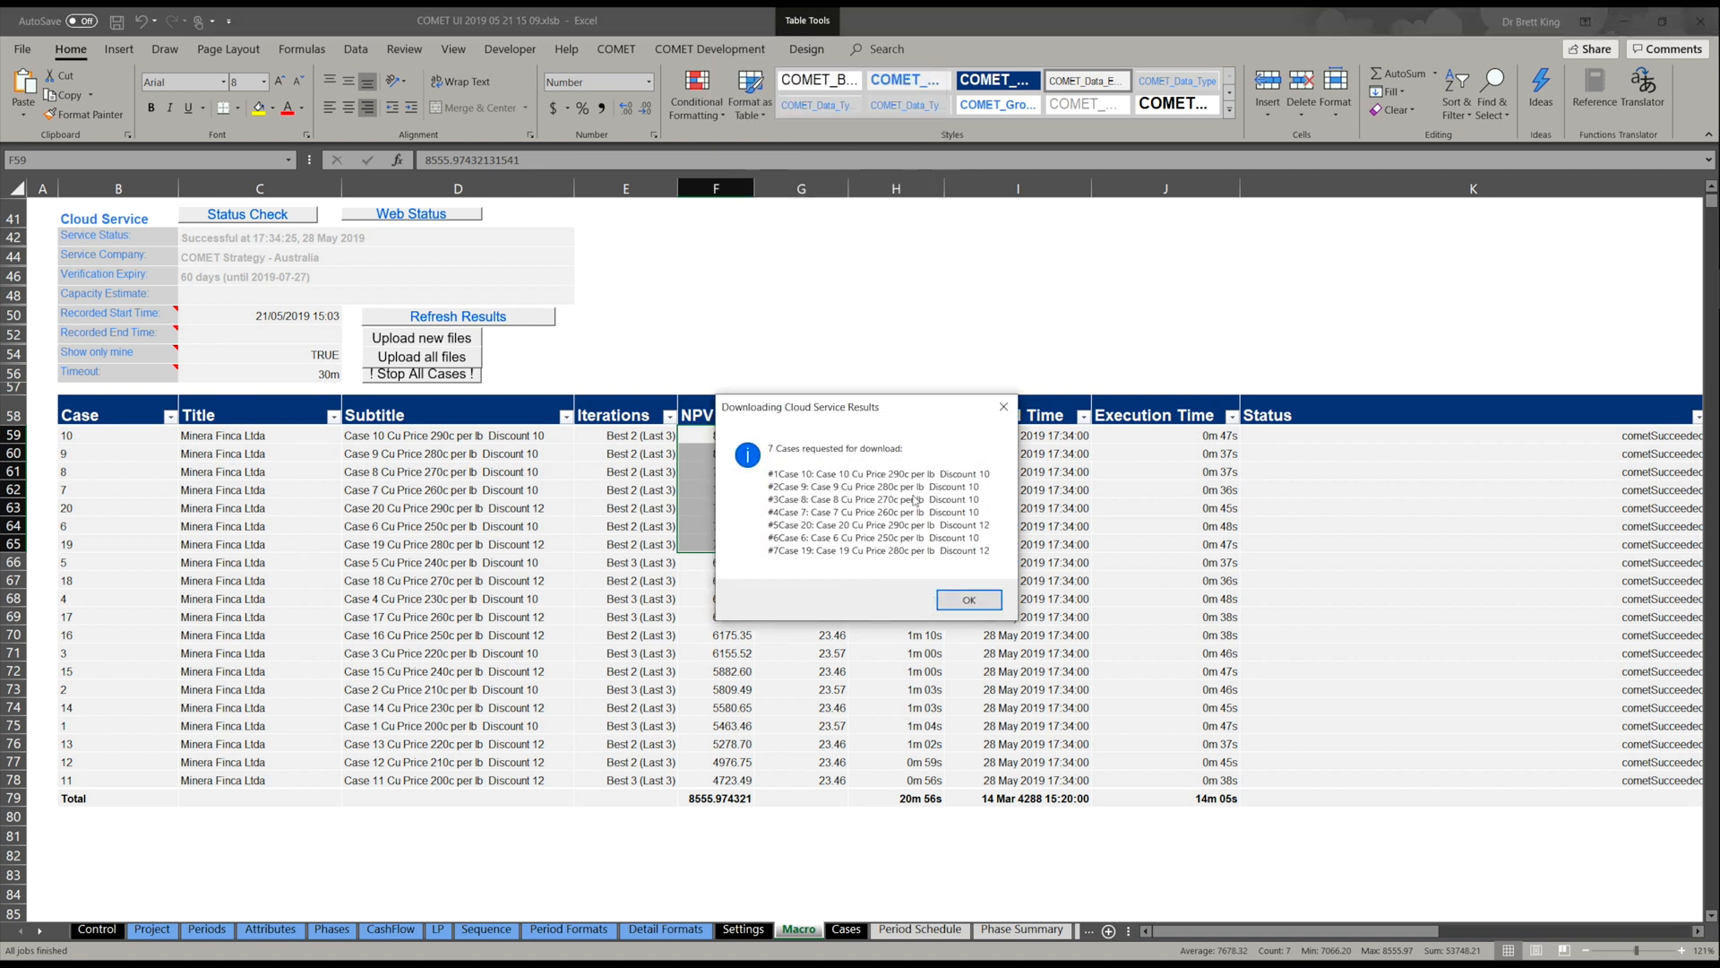
{"action": "left_click", "coordinate": [968, 601]}
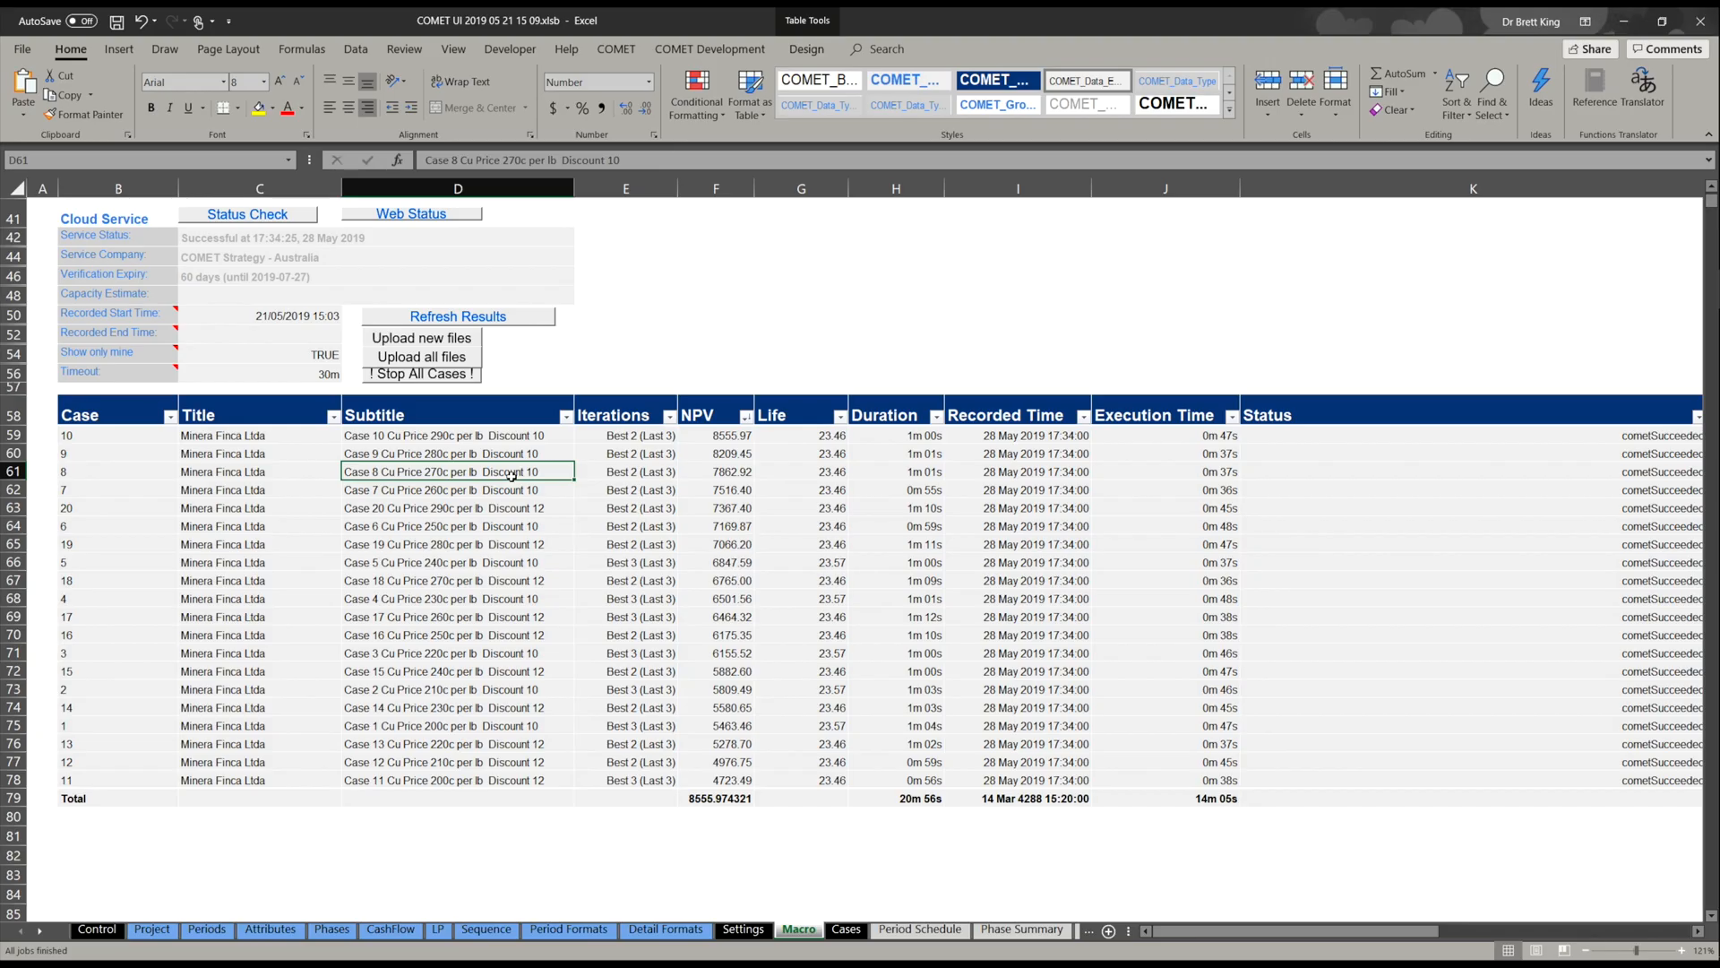
Acknowledge the completed download of the cases and set the current case on the Macro sheet to 10.
{"action": "left_click", "coordinate": [96, 436]}
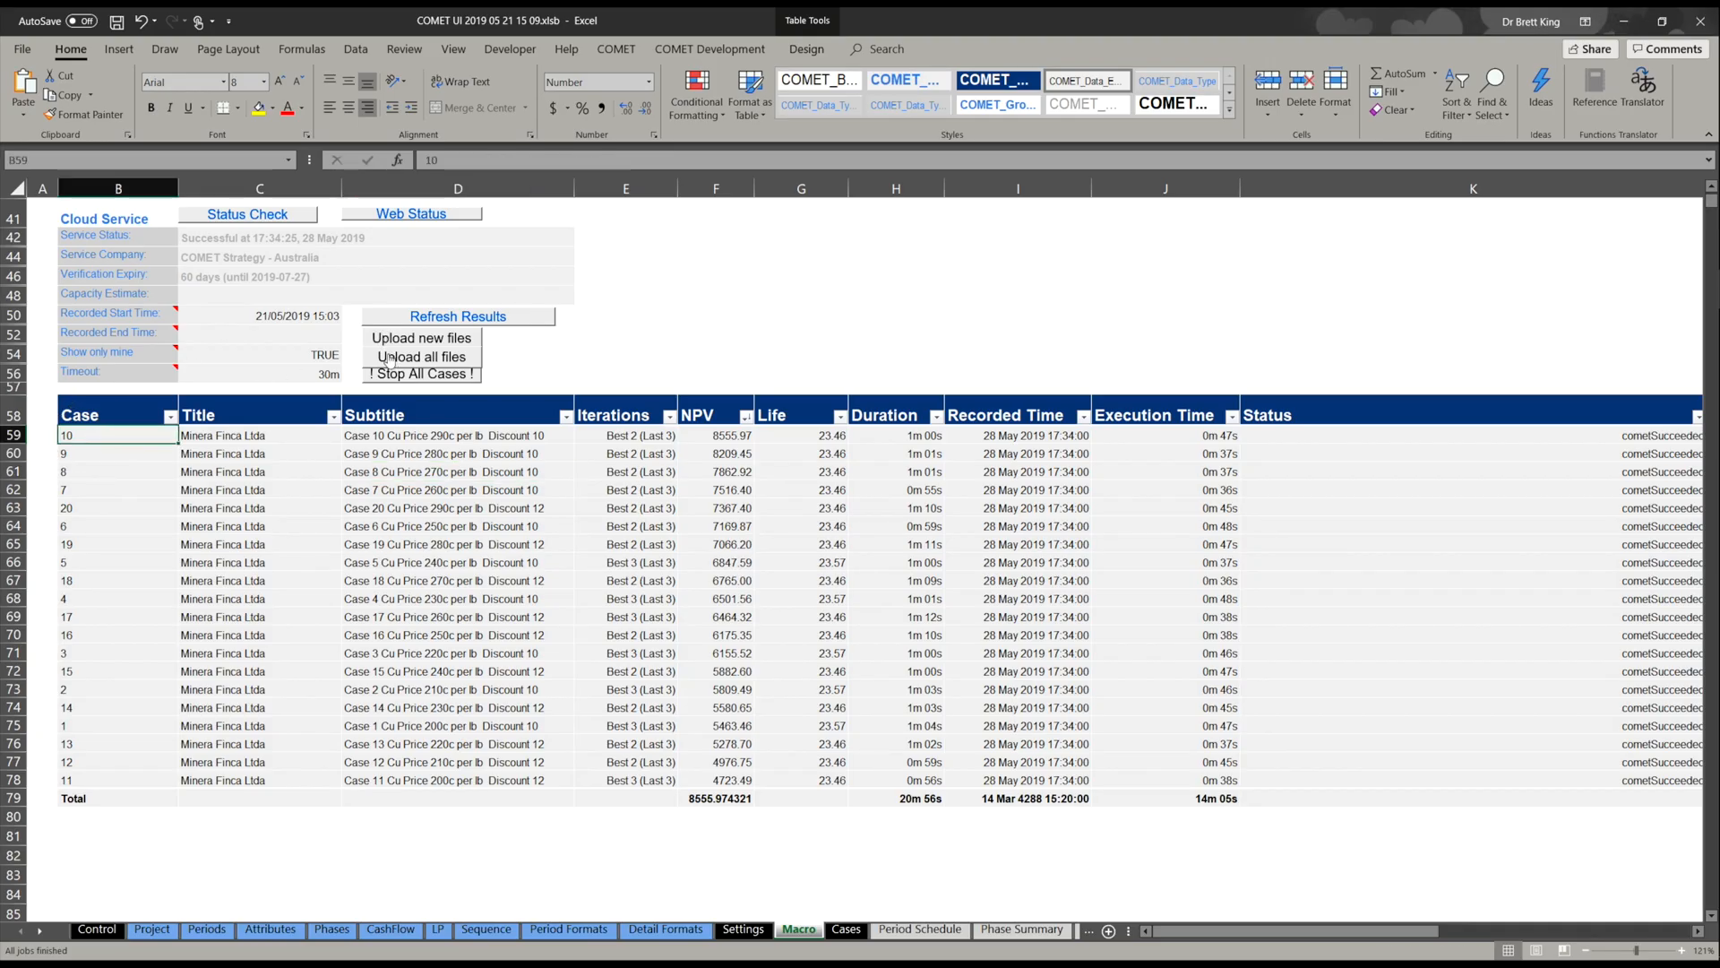
{"action": "scroll", "coordinate": [387, 358], "scroll_direction": "up", "scroll_amount": 5}
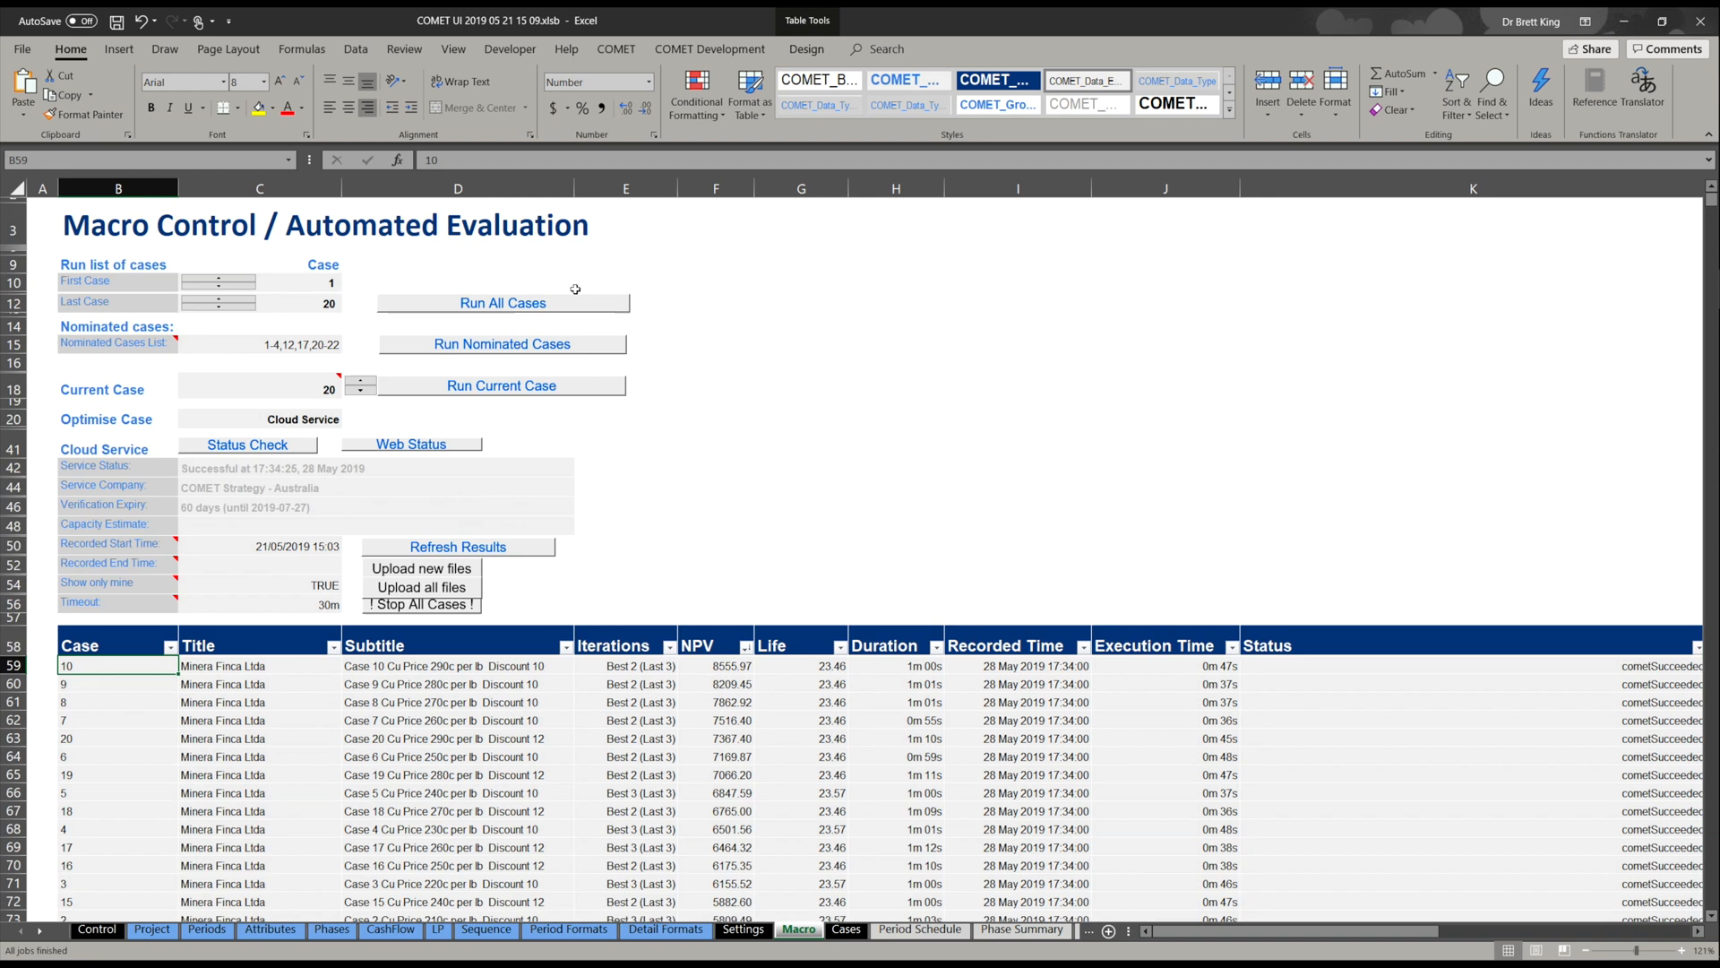
{"action": "left_click", "coordinate": [316, 388]}
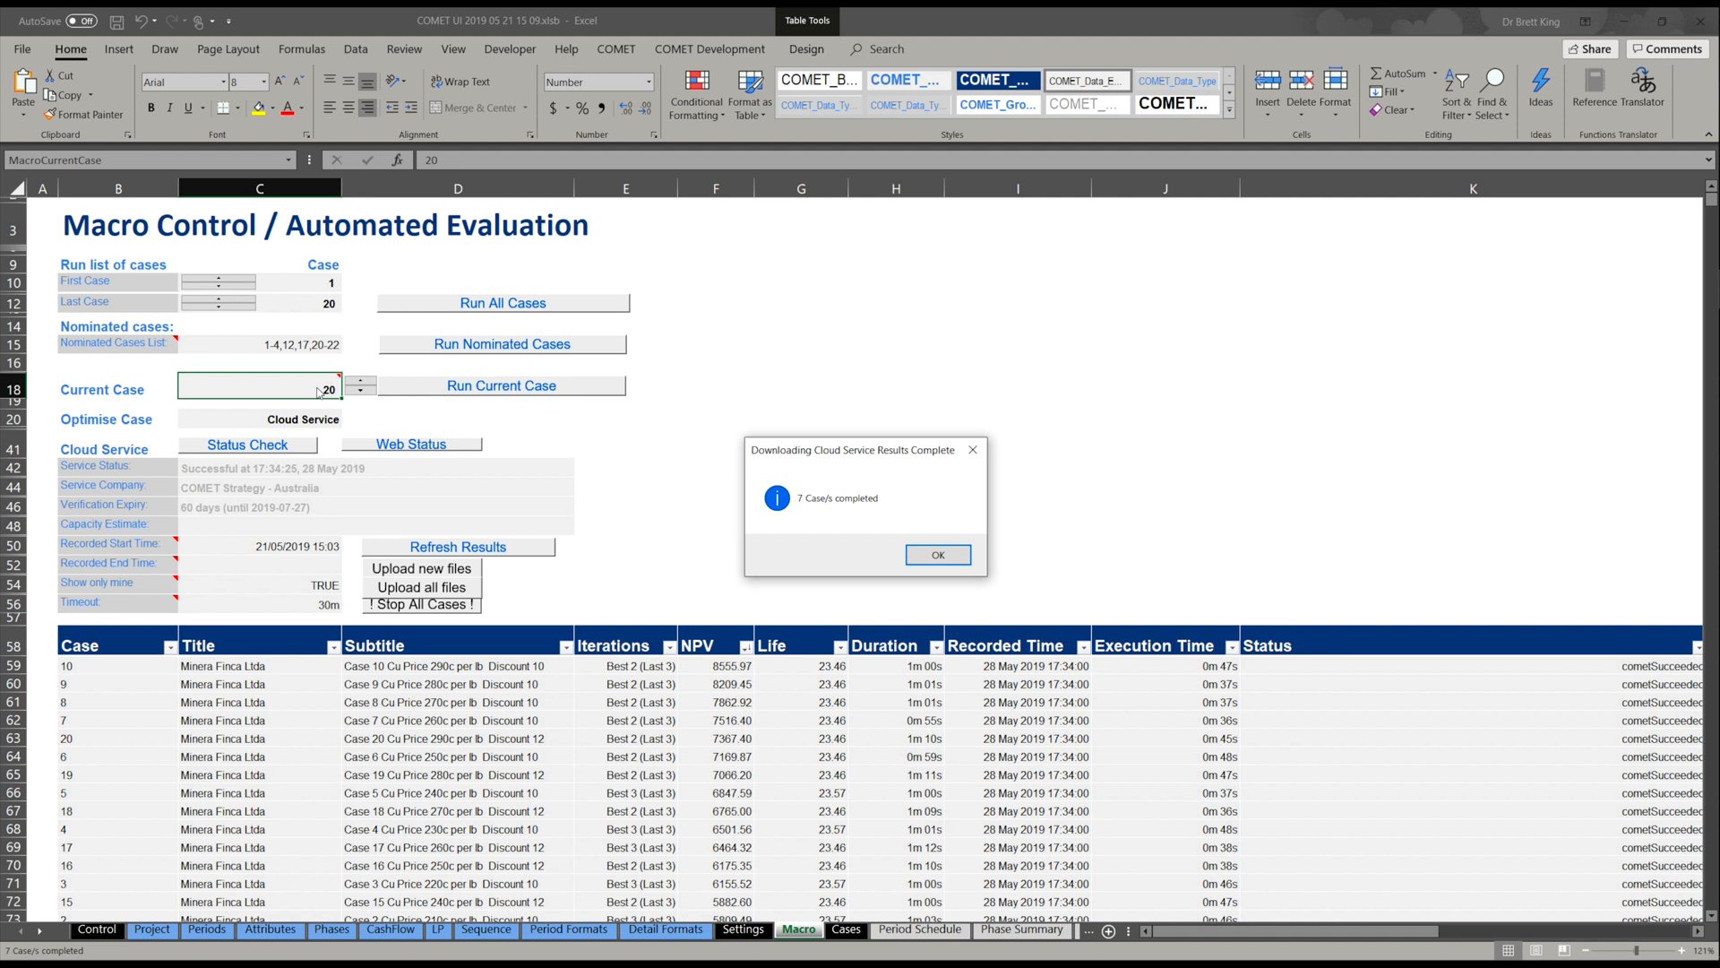
{"action": "left_click", "coordinate": [938, 554]}
{"action": "mouse_move", "coordinate": [318, 387]}
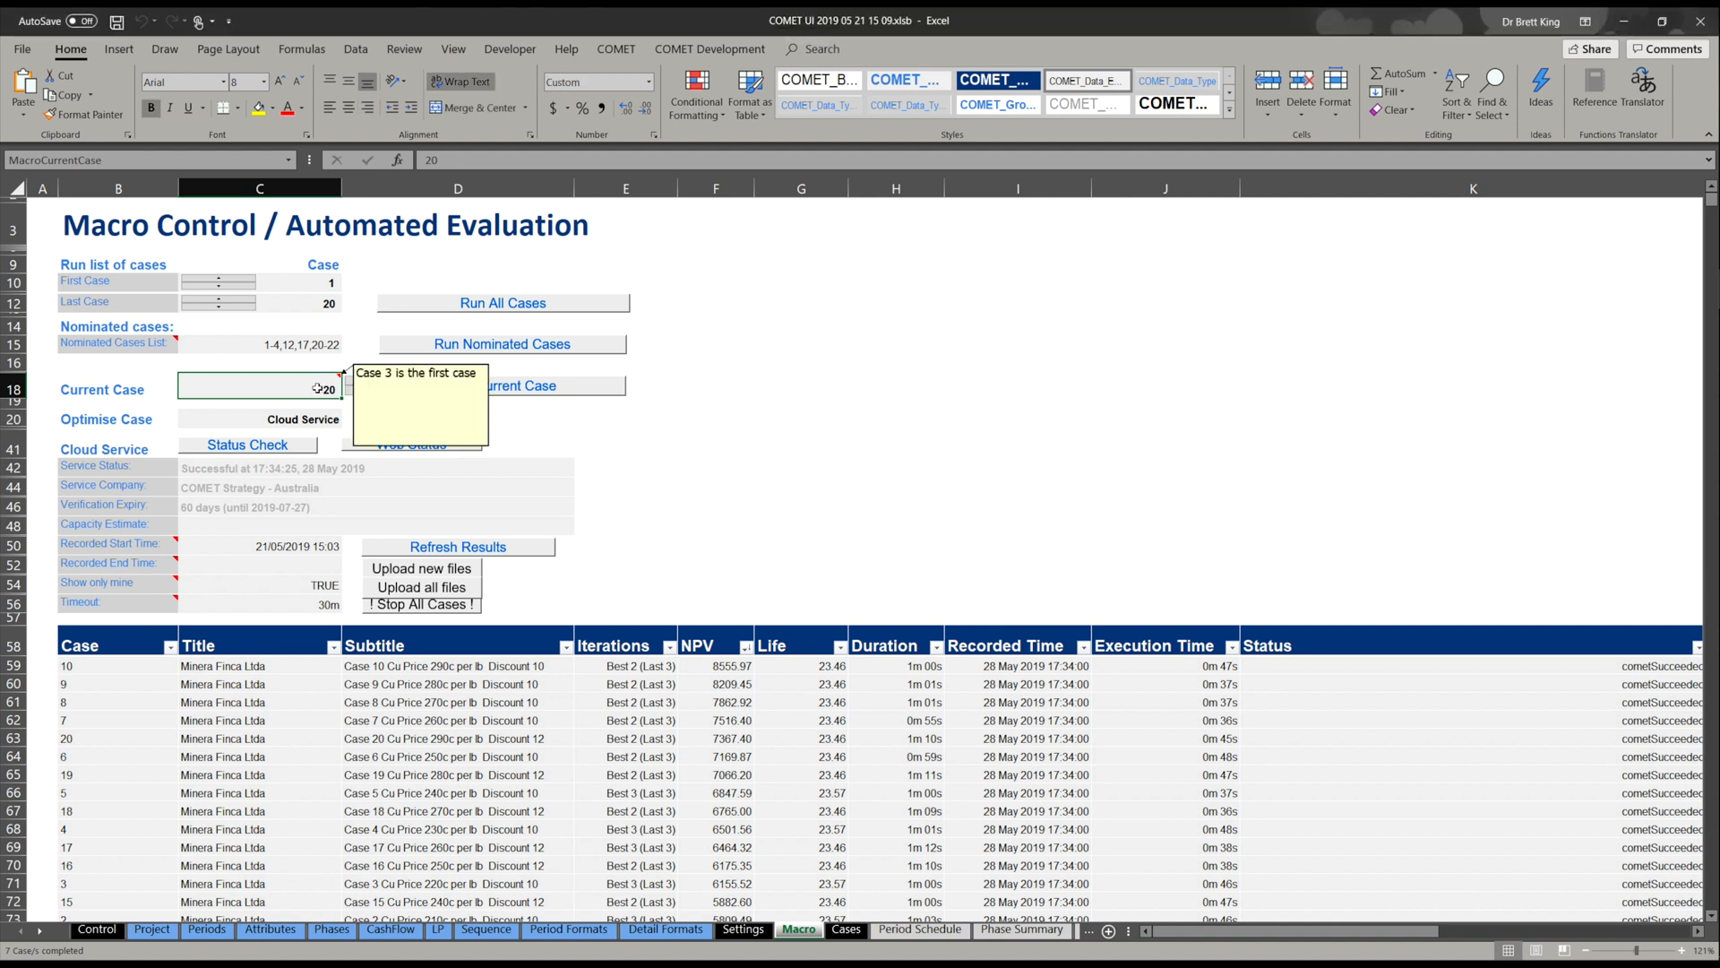
{"action": "type", "text": "10"}
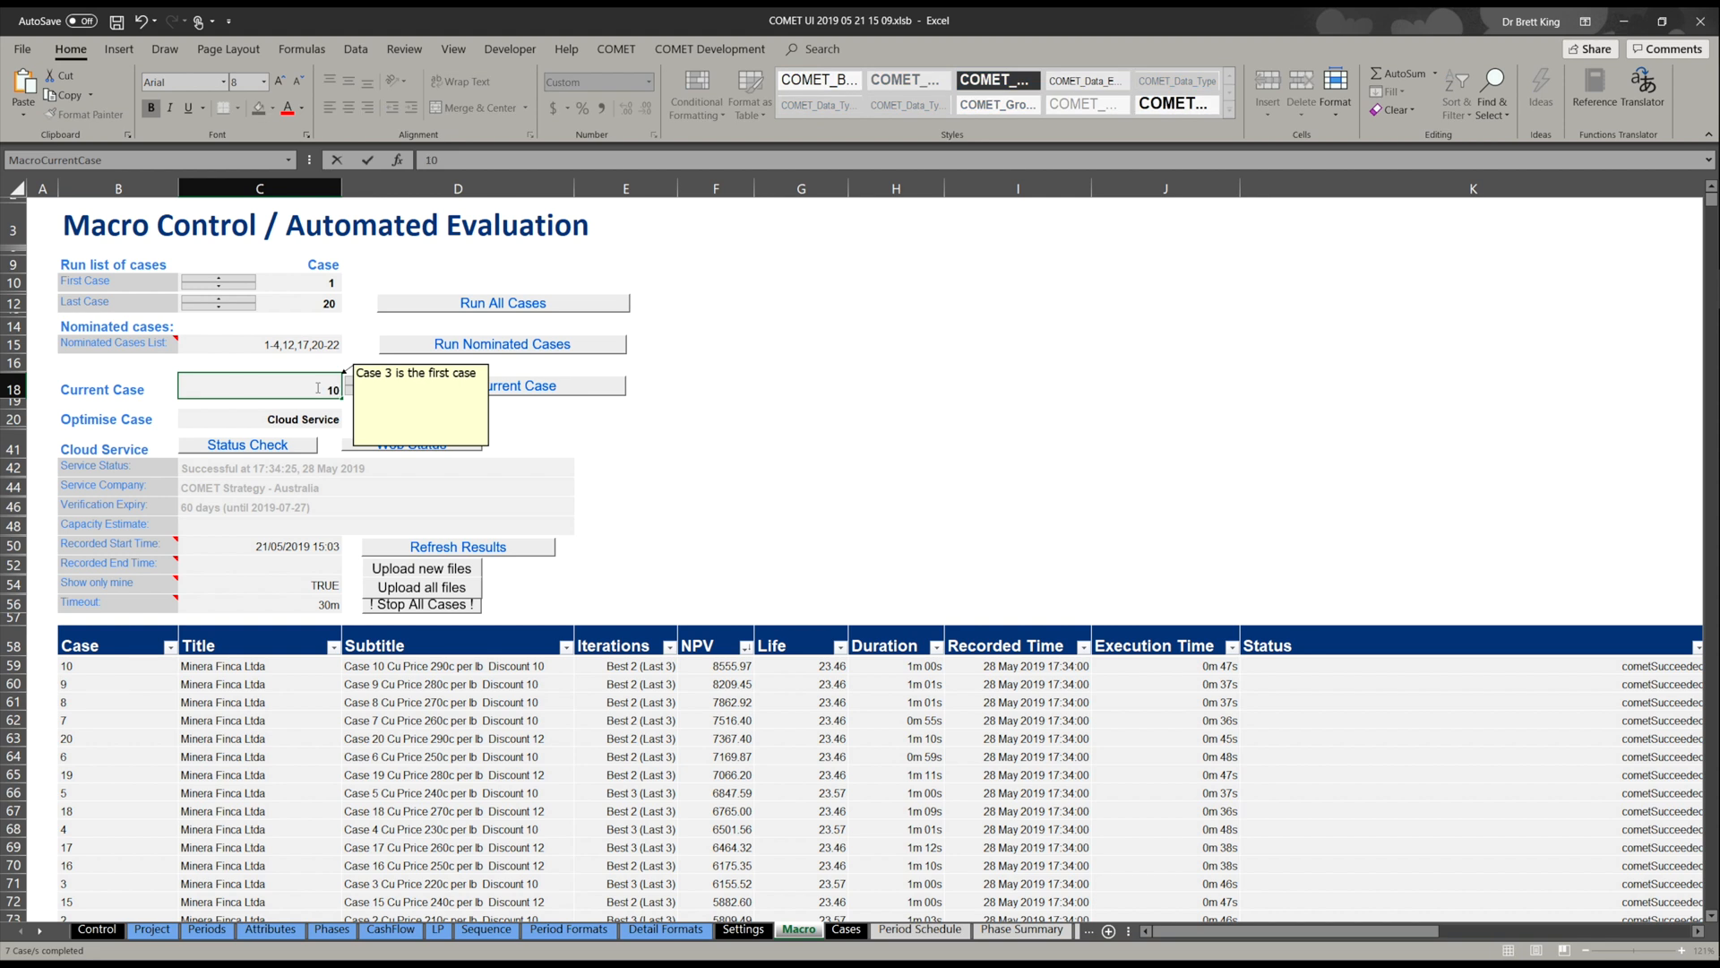
{"action": "key", "text": "Return"}
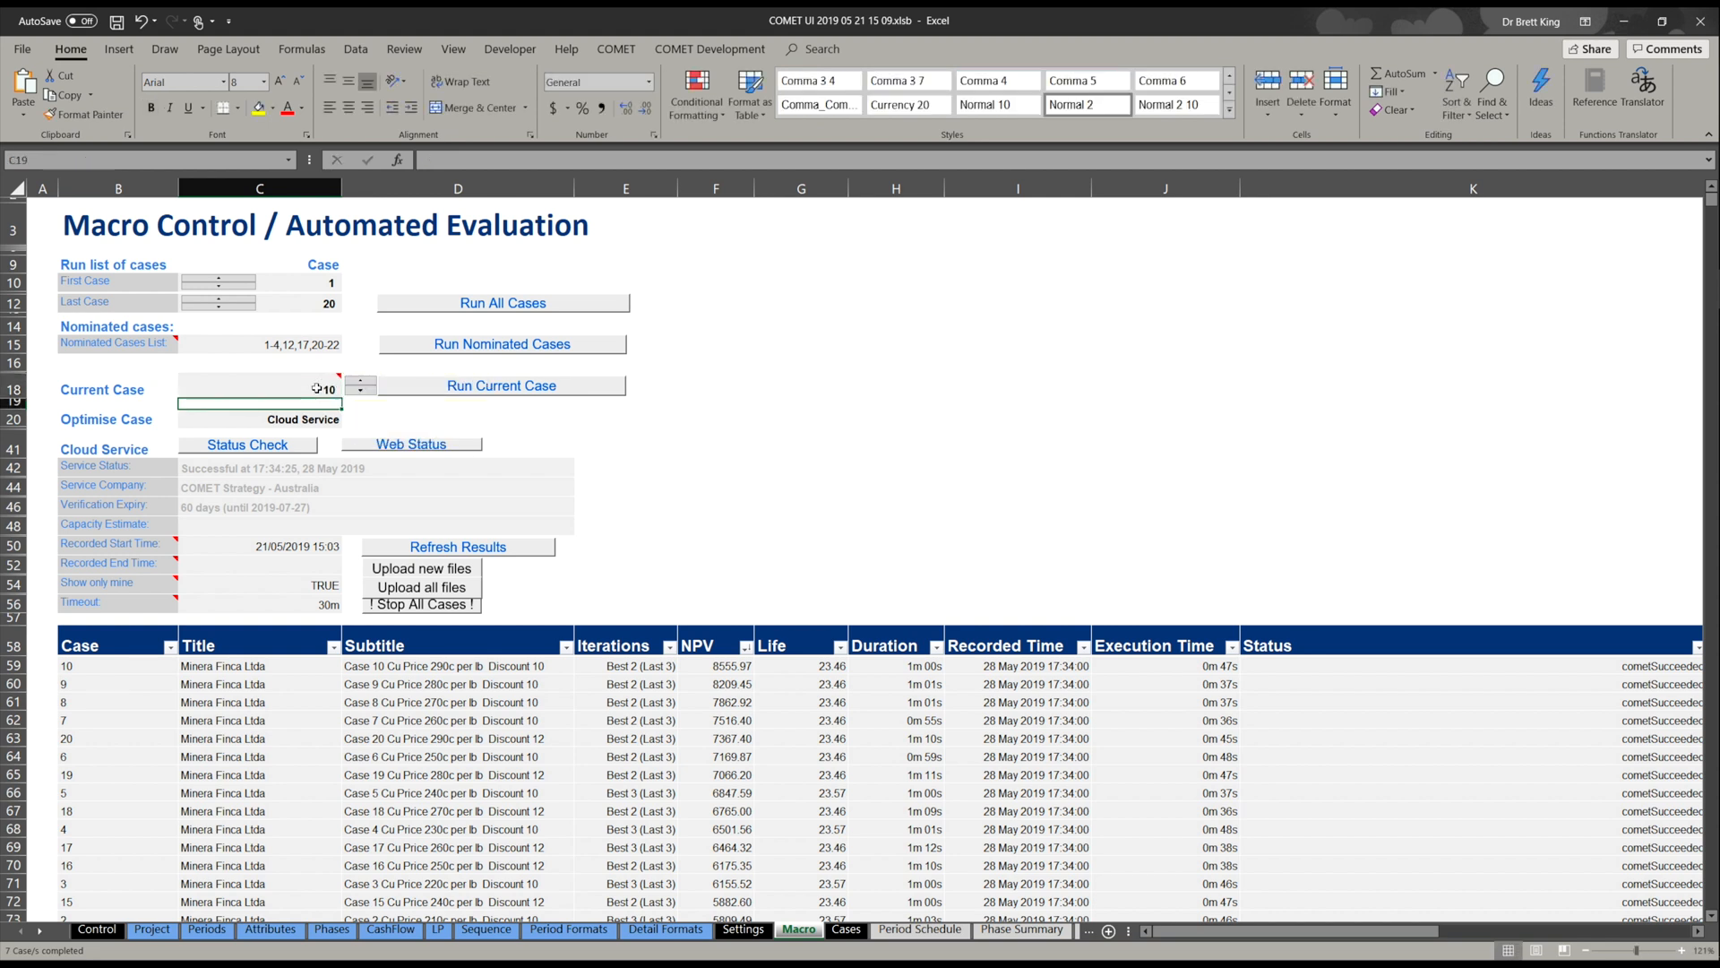
Open the S_Display.txt results file for review, examine its file paths, licence details and optimisation iterations, and close it.
{"action": "left_click", "coordinate": [618, 48]}
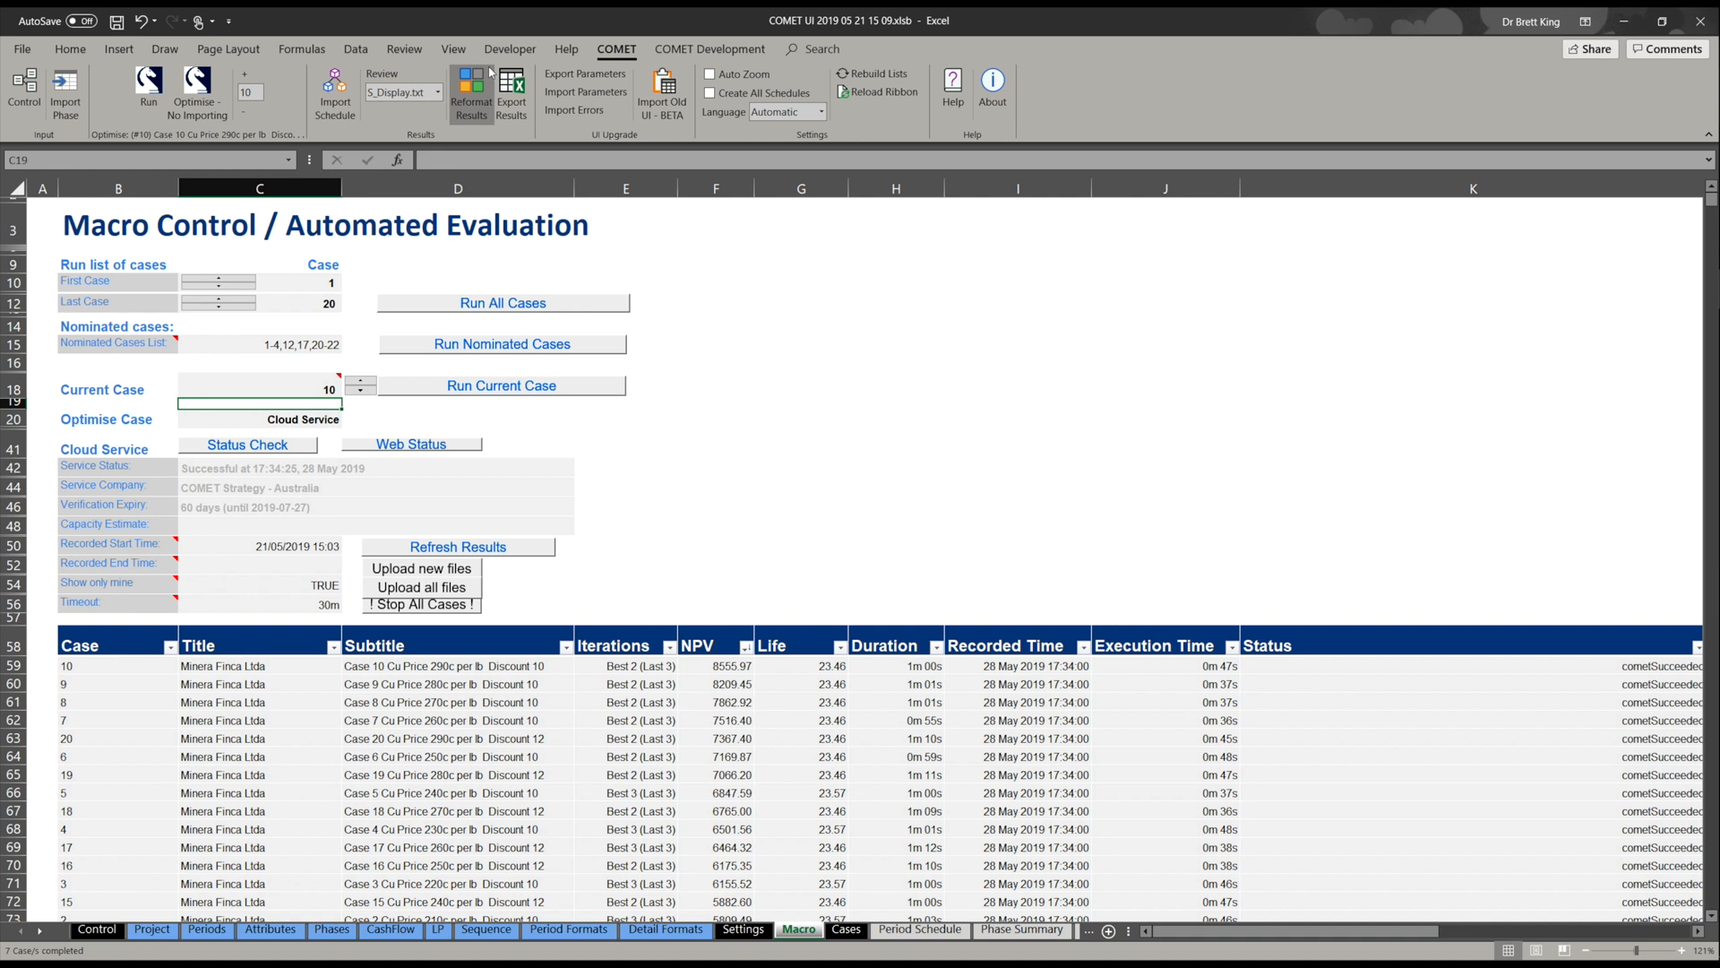
{"action": "left_click", "coordinate": [381, 75]}
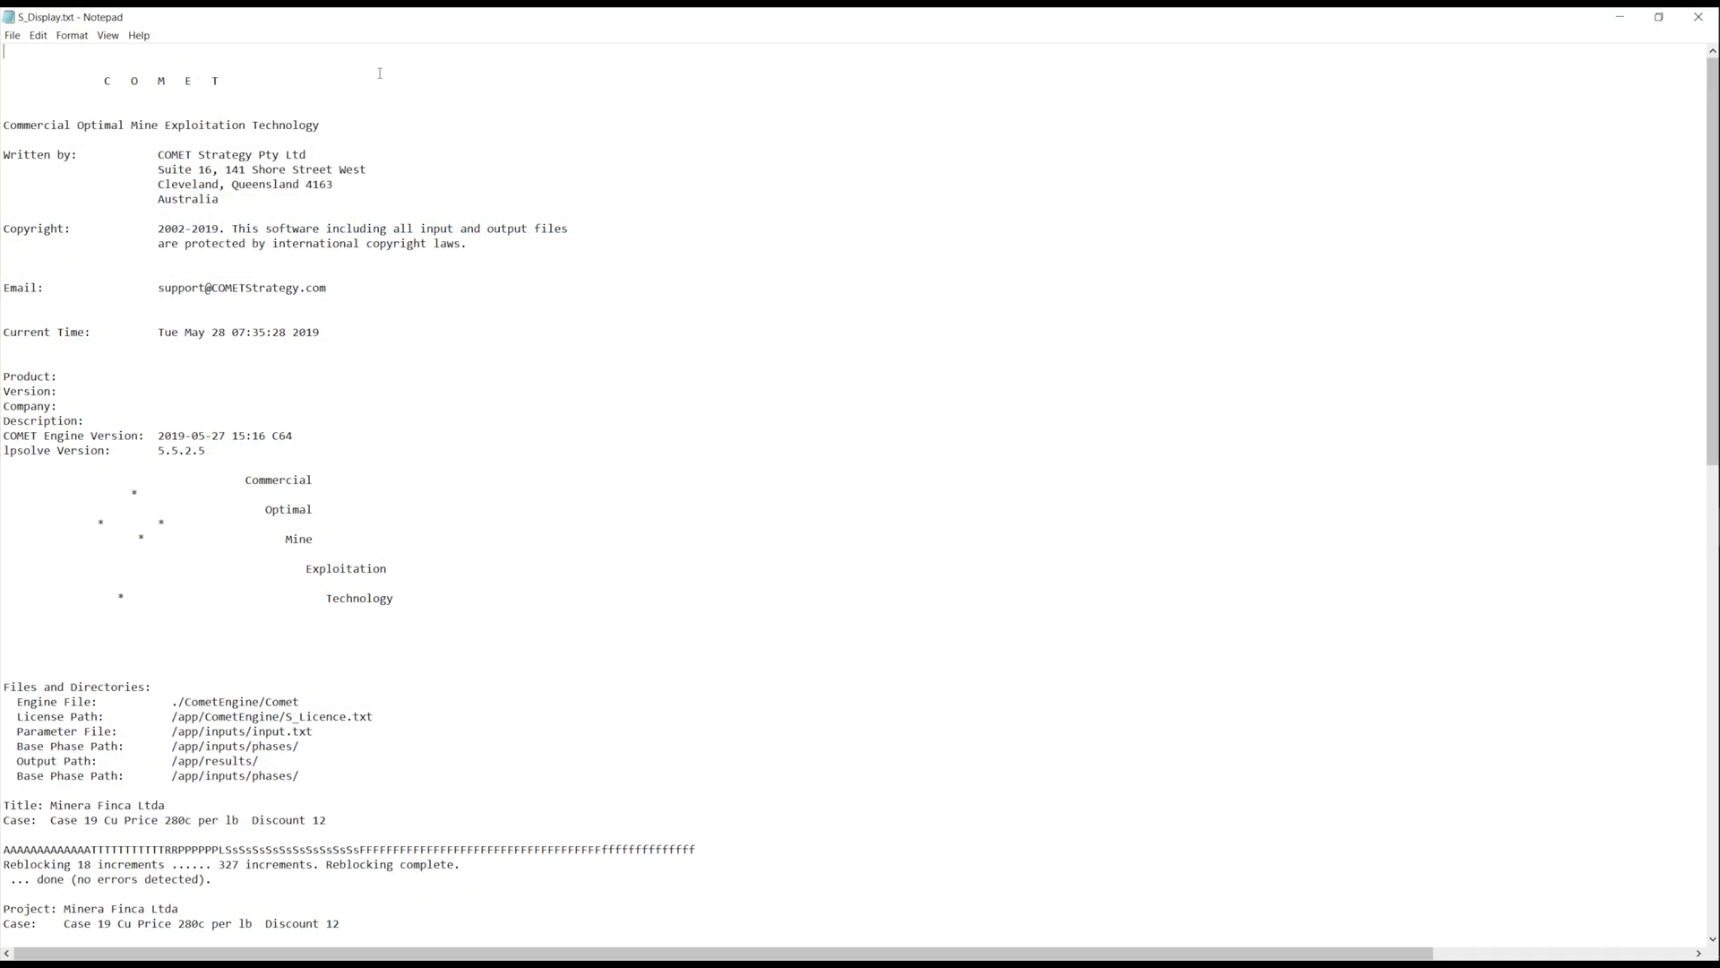
{"action": "scroll", "coordinate": [300, 512], "scroll_direction": "down", "scroll_amount": 8}
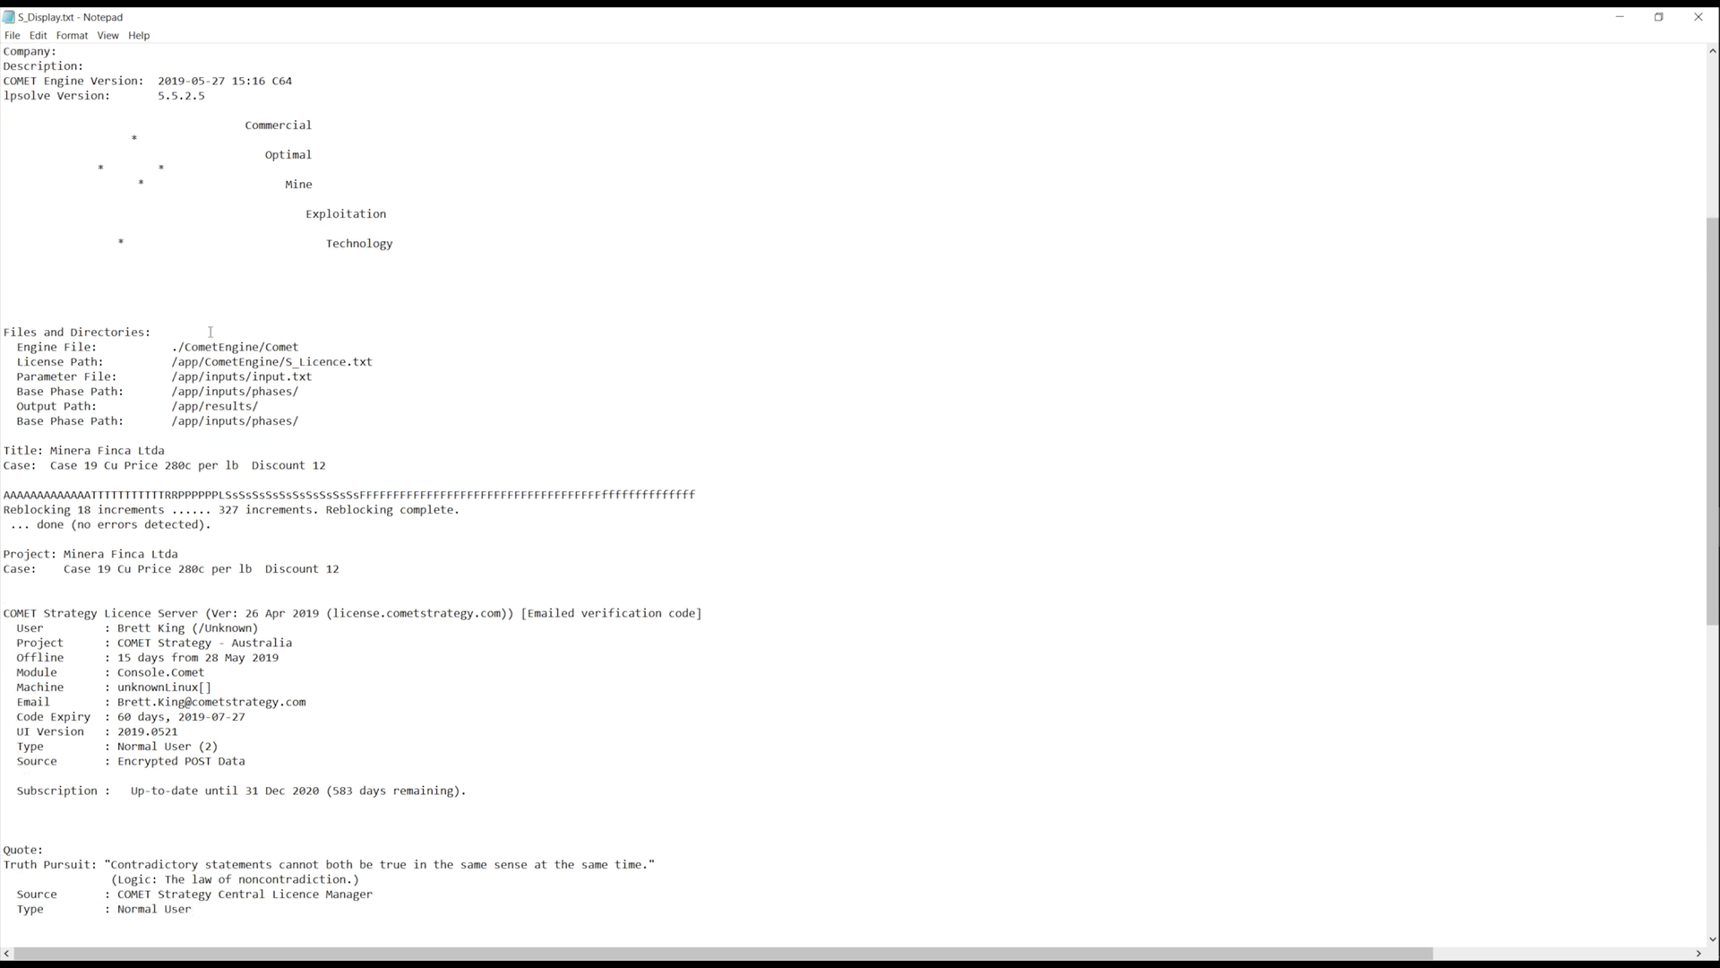
{"action": "left_click_drag", "start_coordinate": [173, 361], "coordinate": [360, 365]}
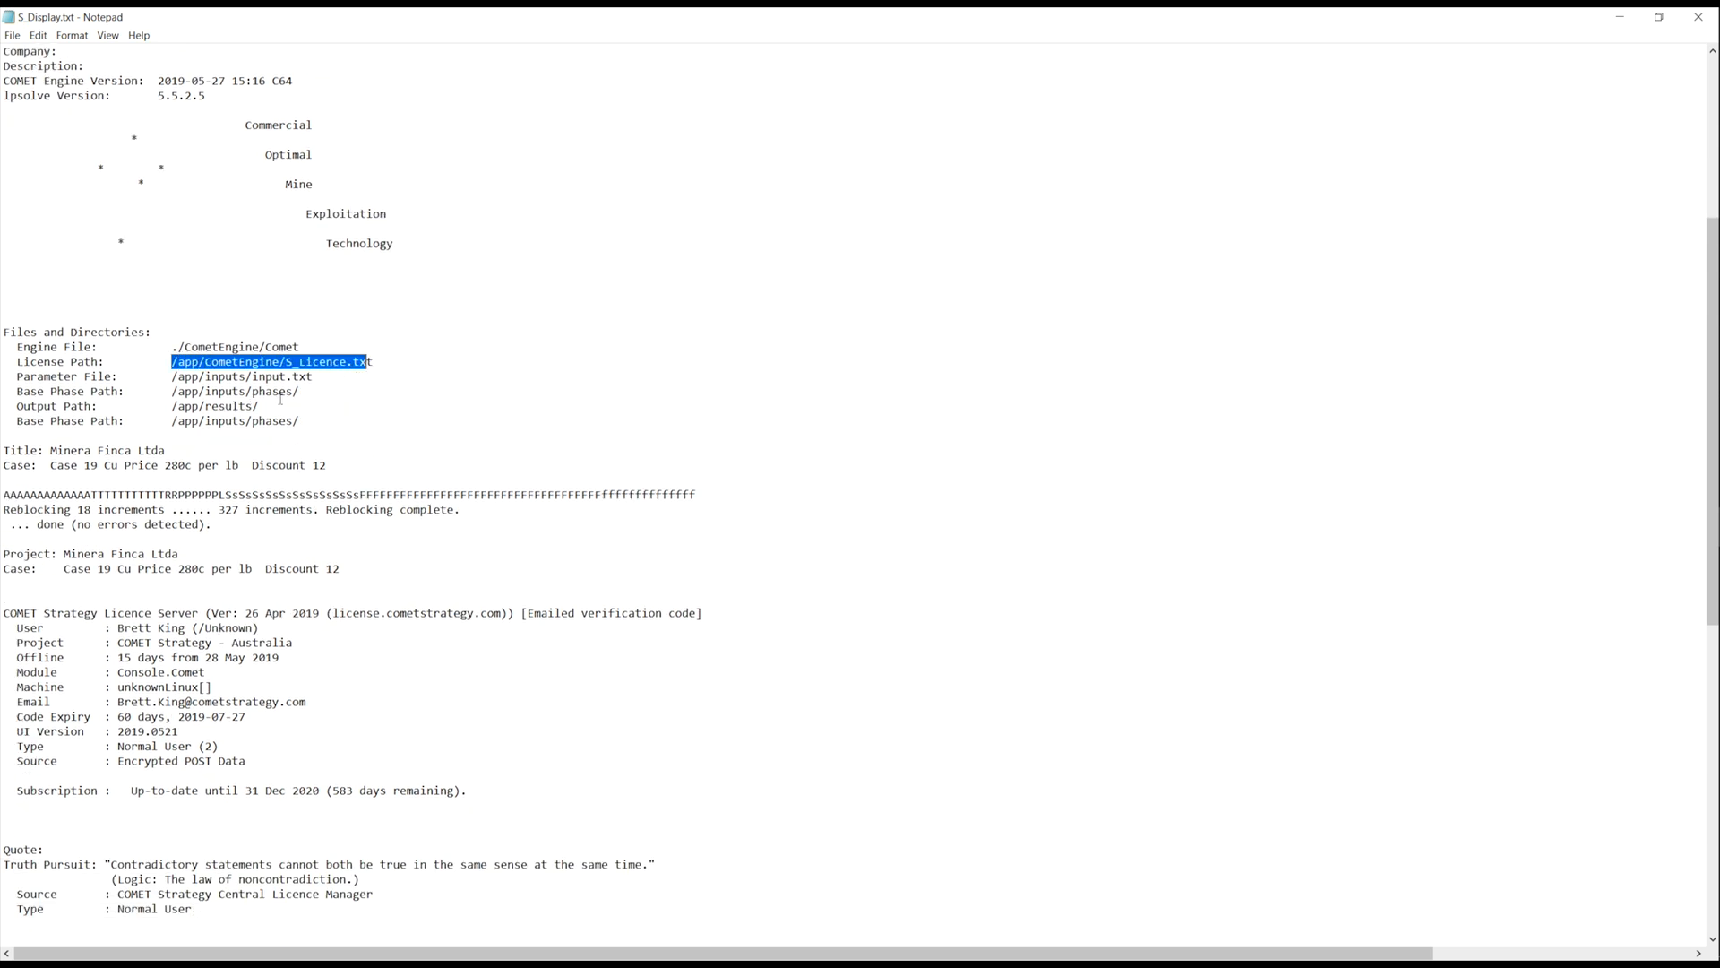
{"action": "scroll", "coordinate": [281, 399], "scroll_direction": "down", "scroll_amount": 12}
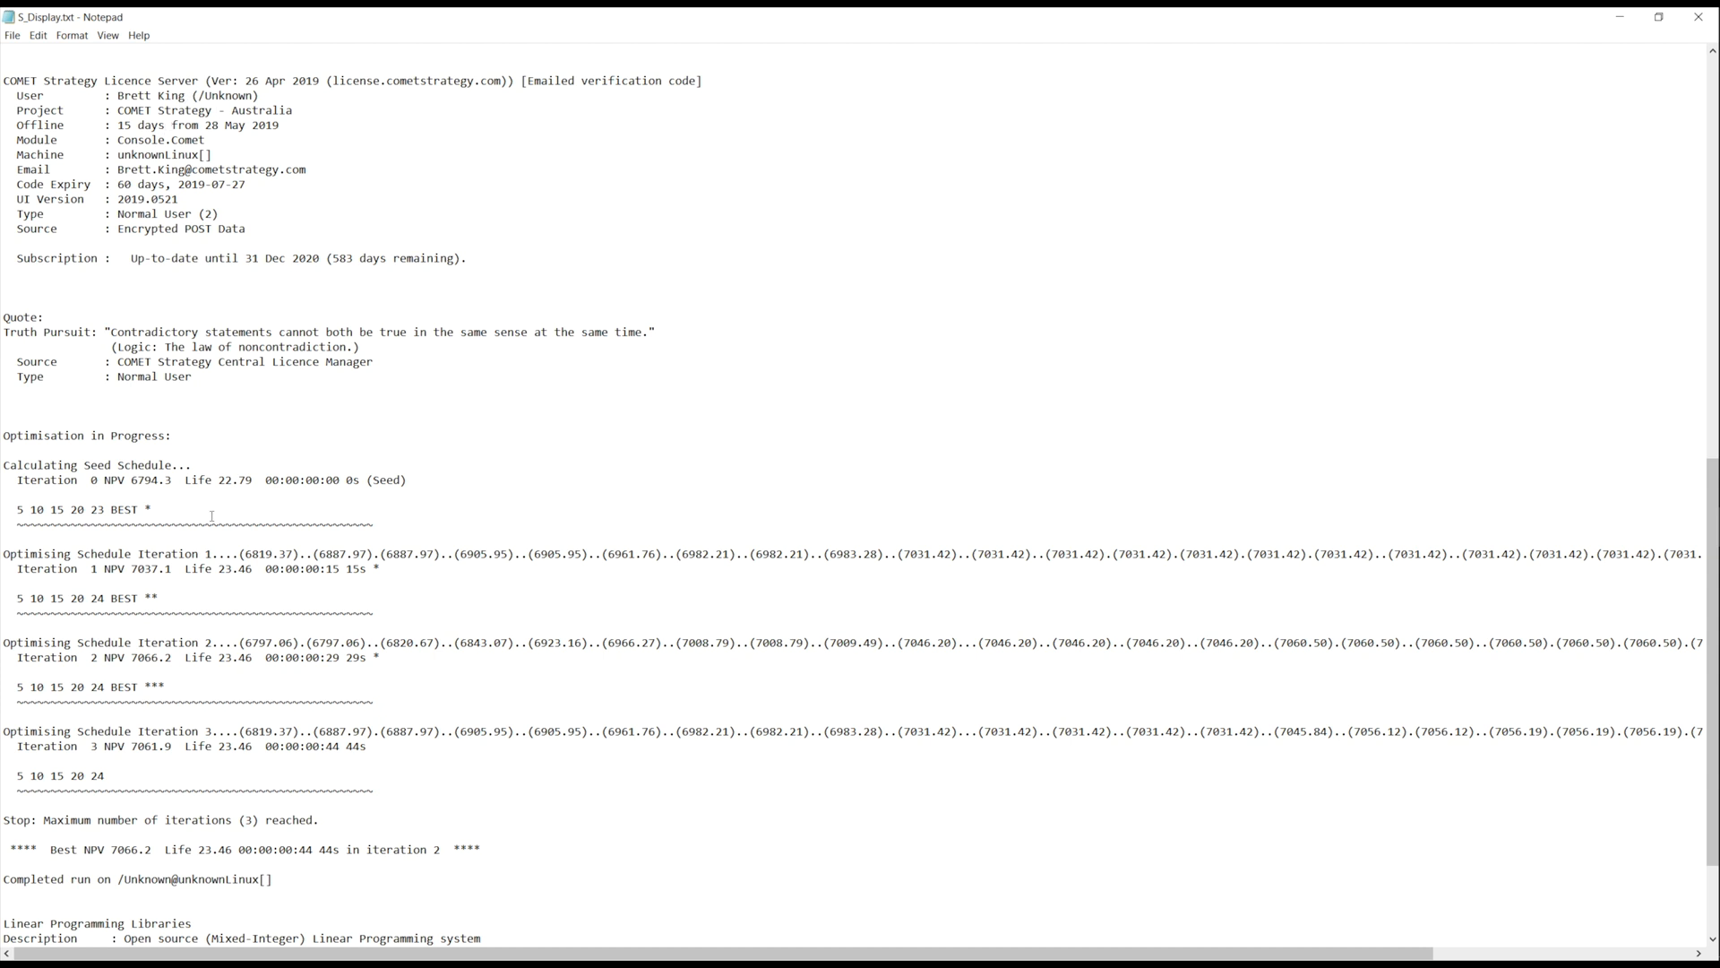
{"action": "scroll", "coordinate": [213, 516], "scroll_direction": "down", "scroll_amount": 3}
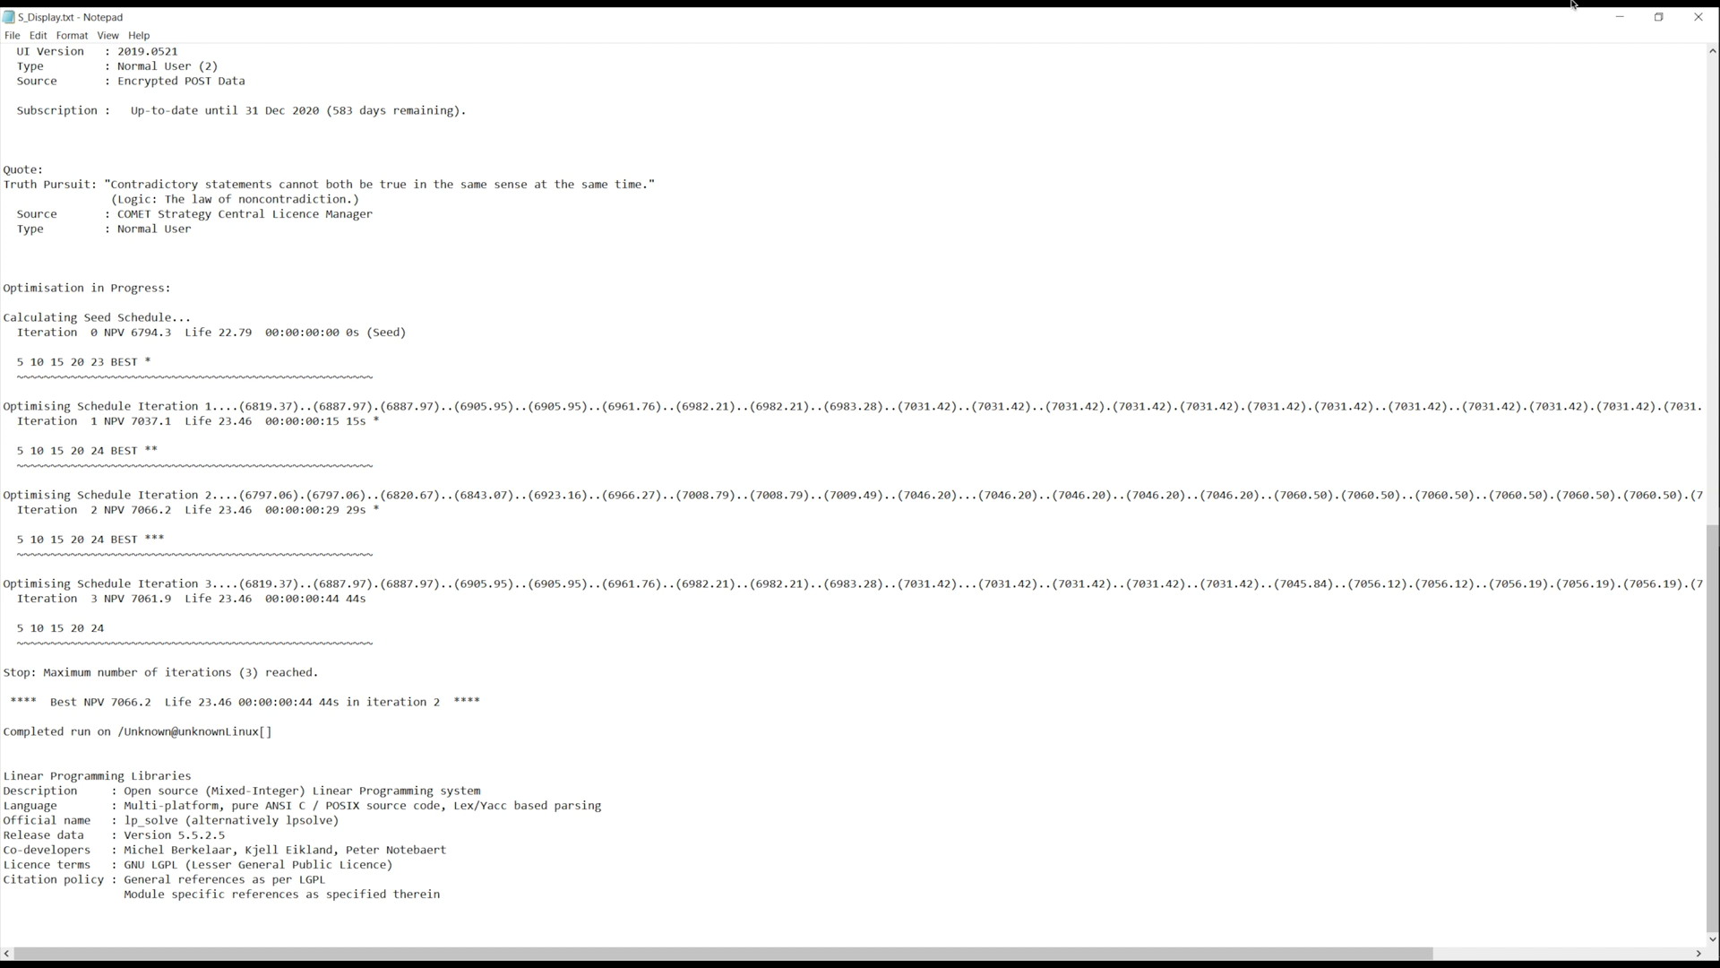
{"action": "left_click", "coordinate": [1698, 17]}
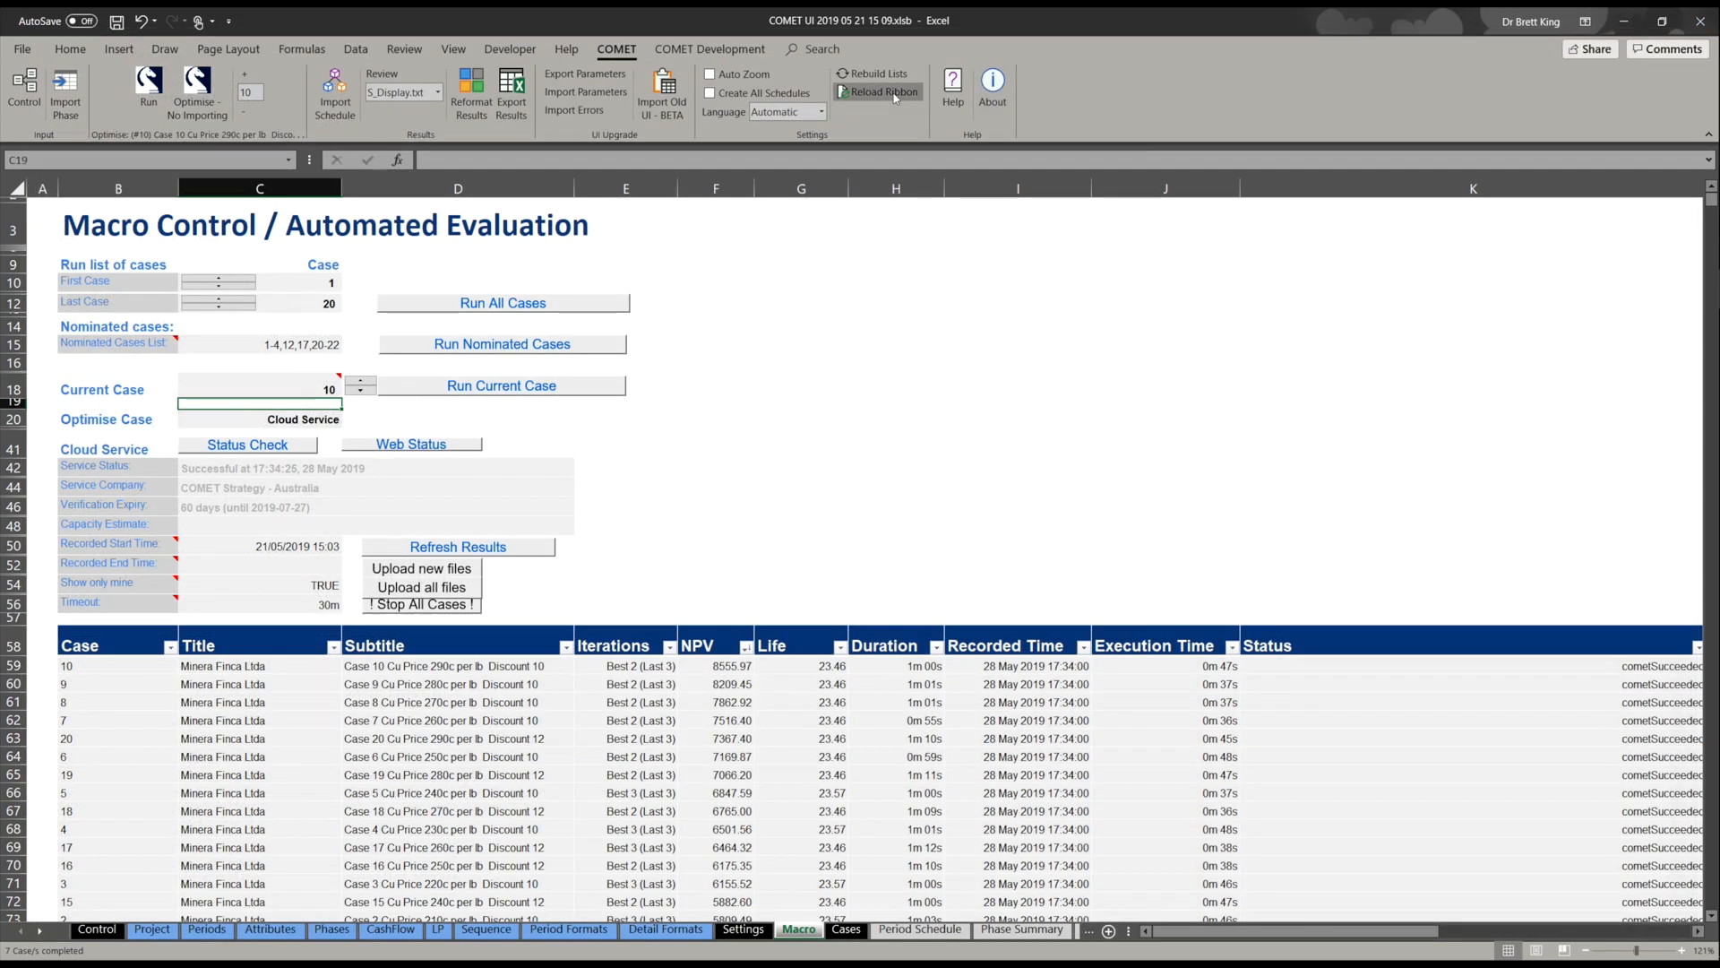
Import the schedule of case 10 into the workbook.
{"action": "left_click", "coordinate": [335, 89]}
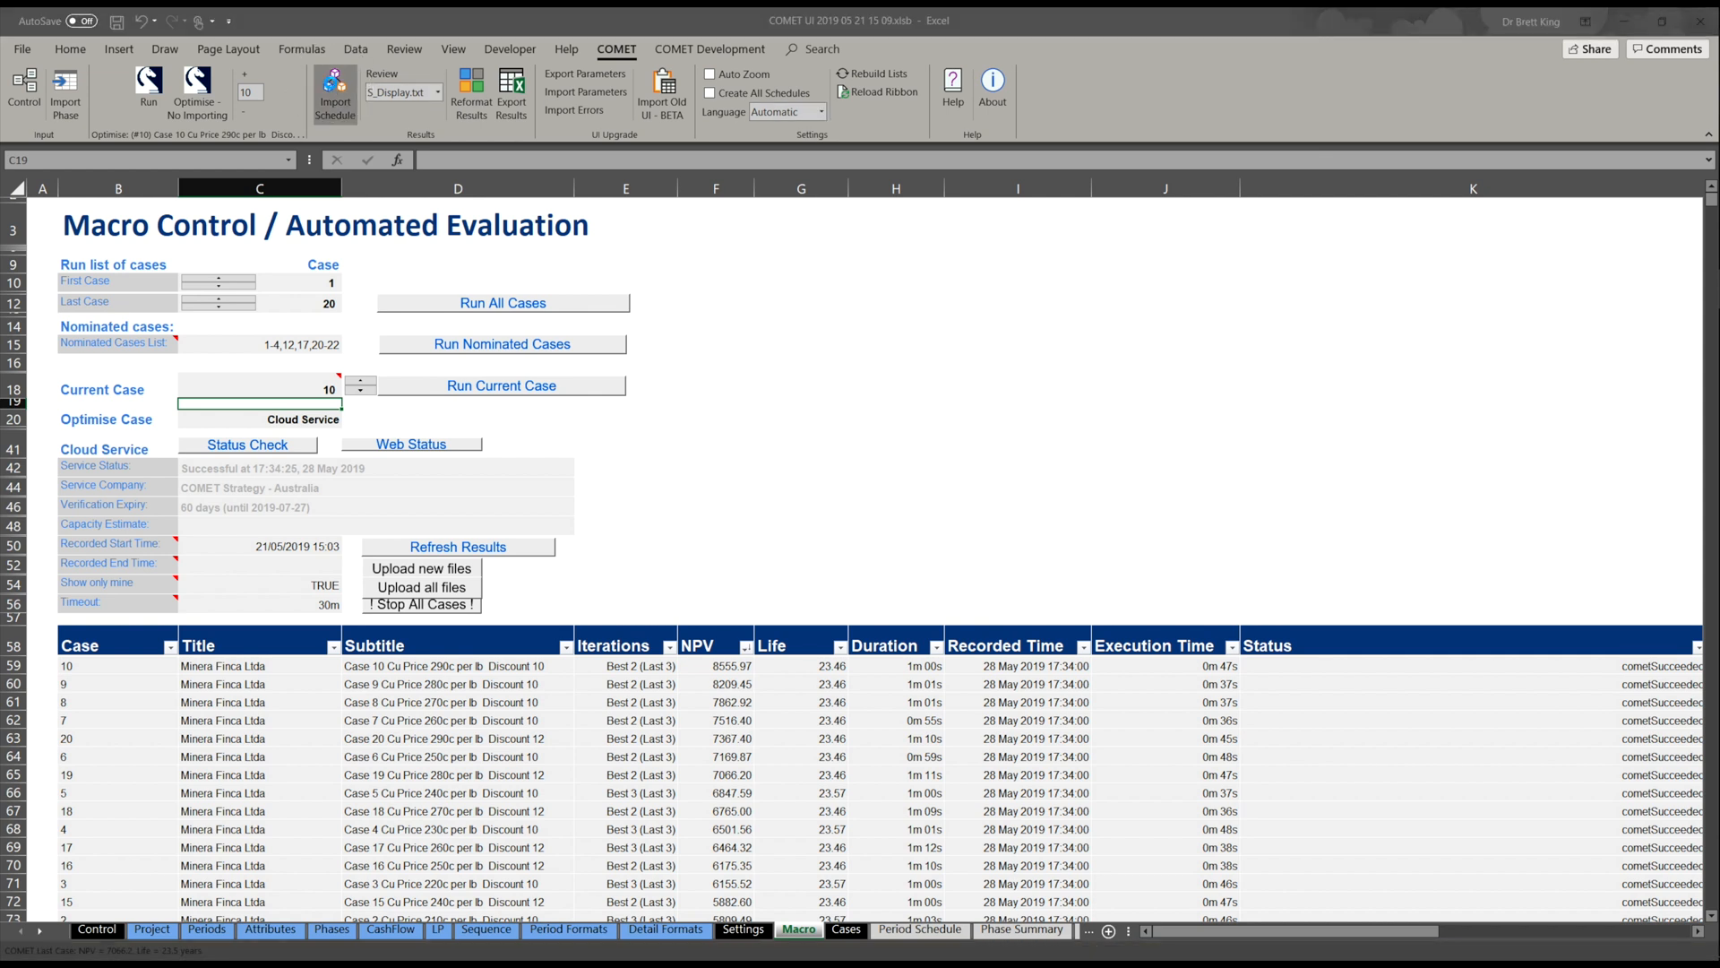